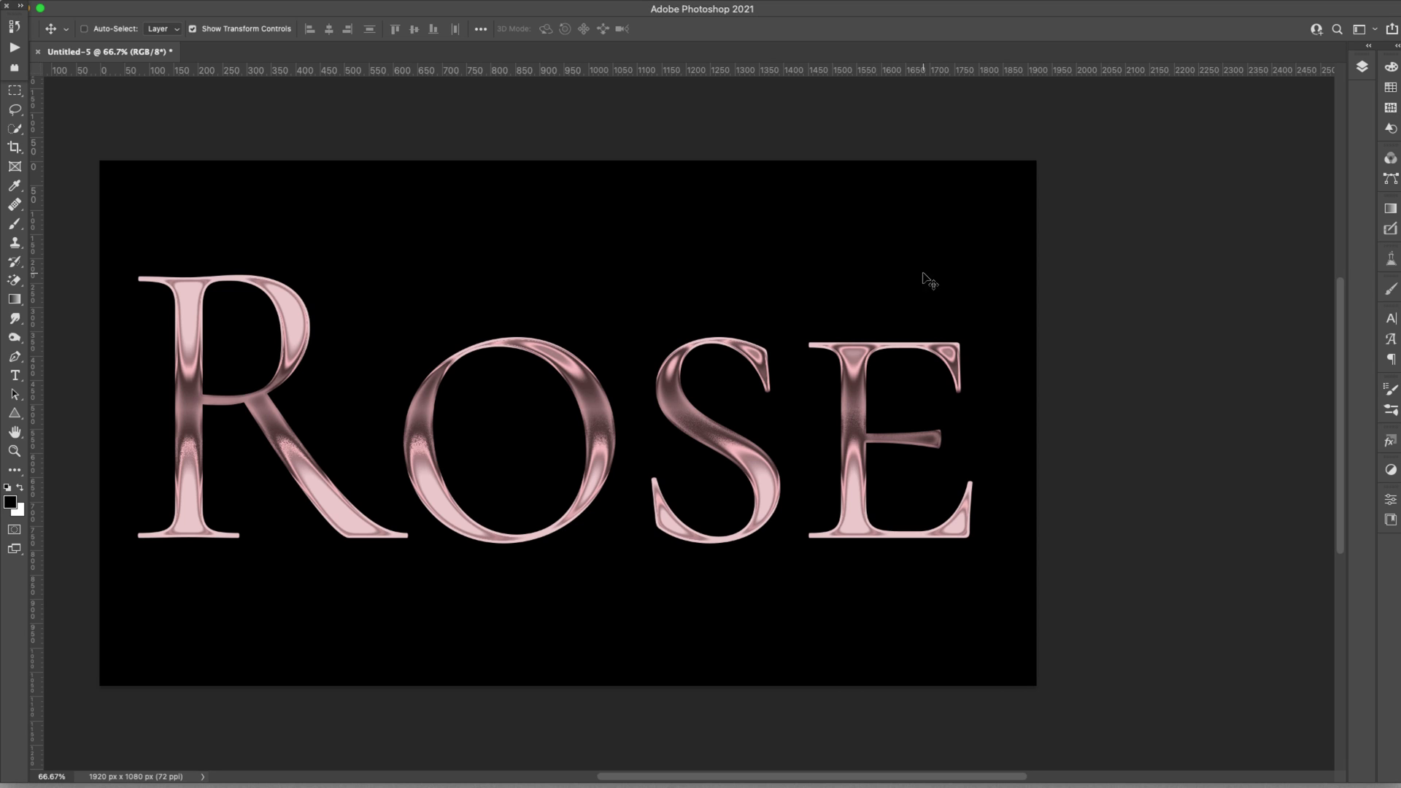
Step: Create a new document from the 1920 x 1080 preset with Black background contents
{"action": "mouse_move", "coordinate": [86, 4]}
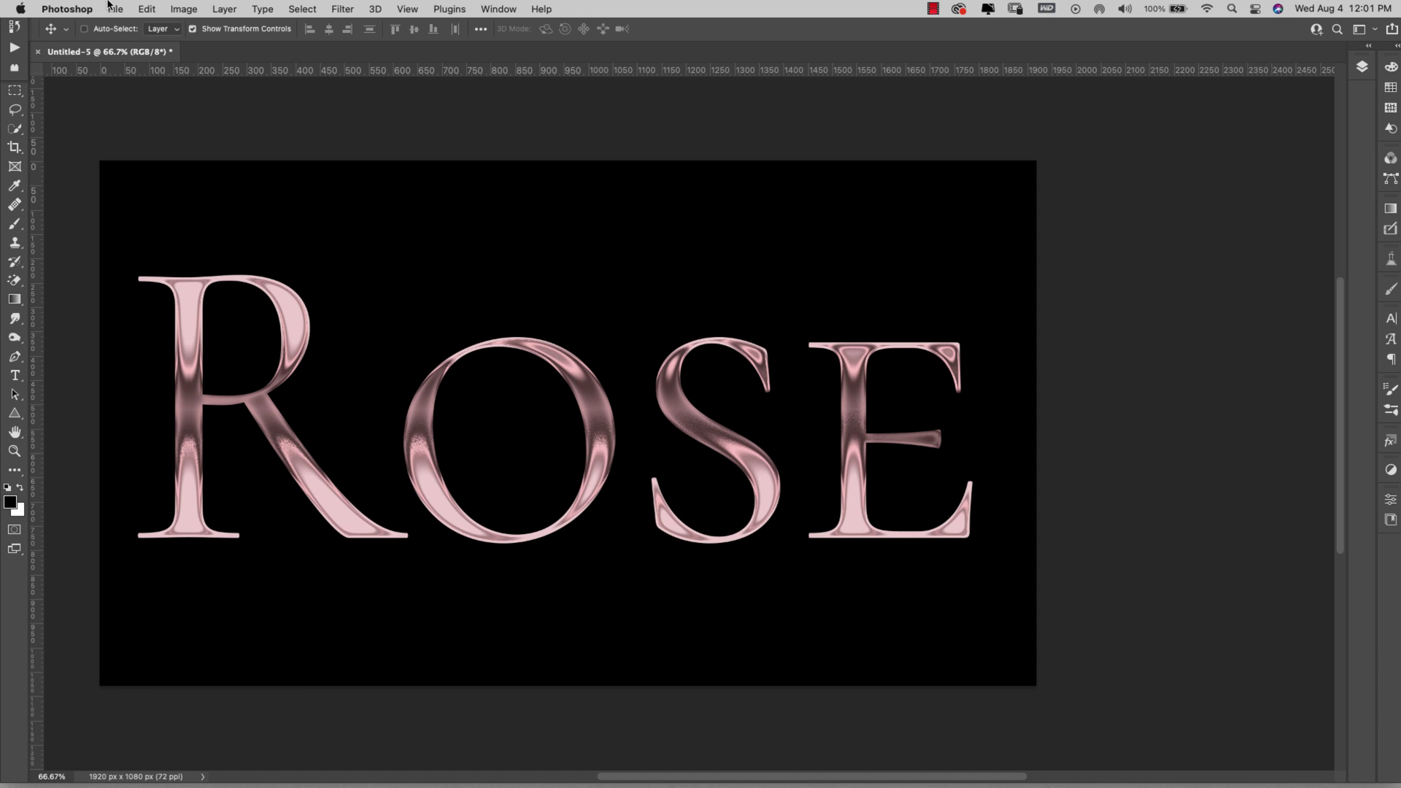
{"action": "left_click", "coordinate": [115, 11]}
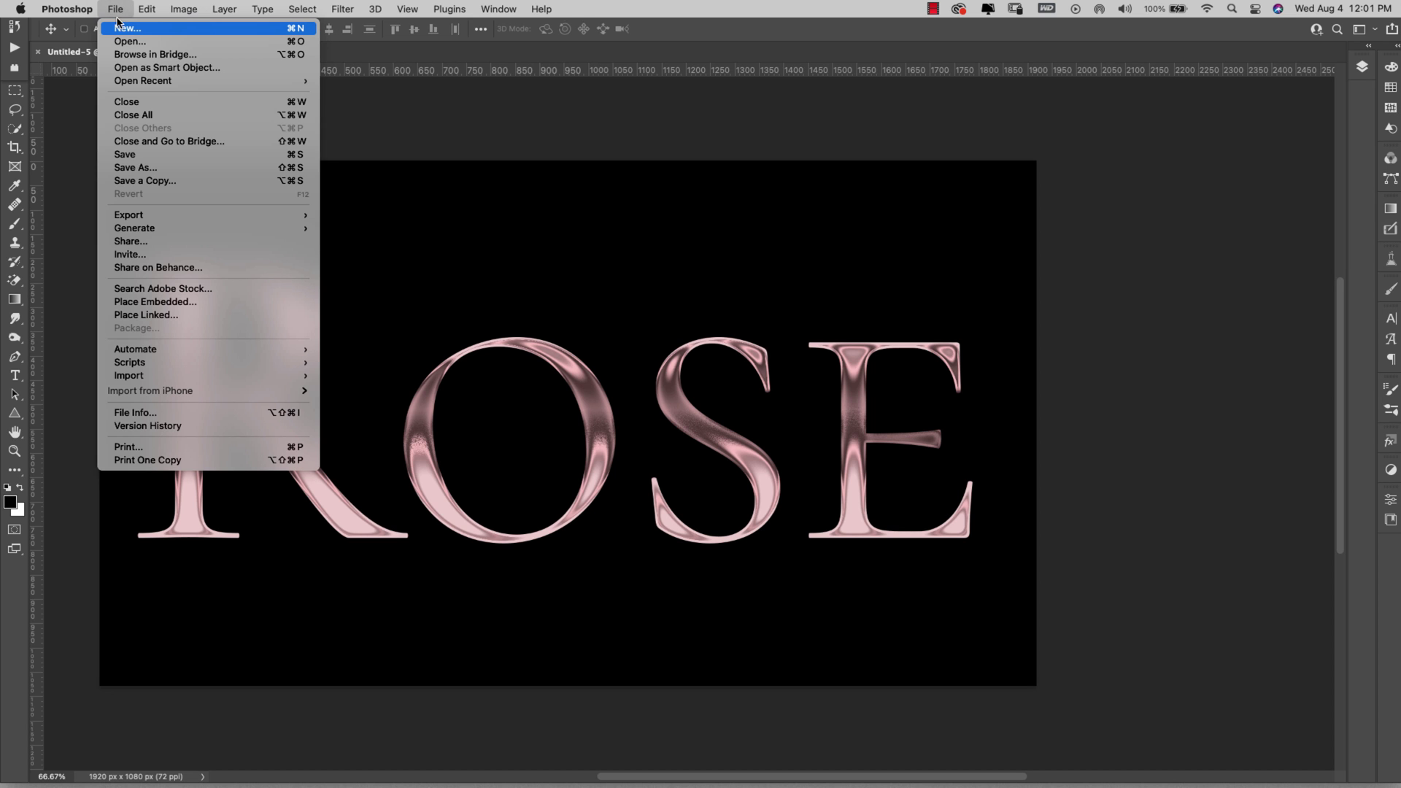
{"action": "left_click", "coordinate": [124, 23]}
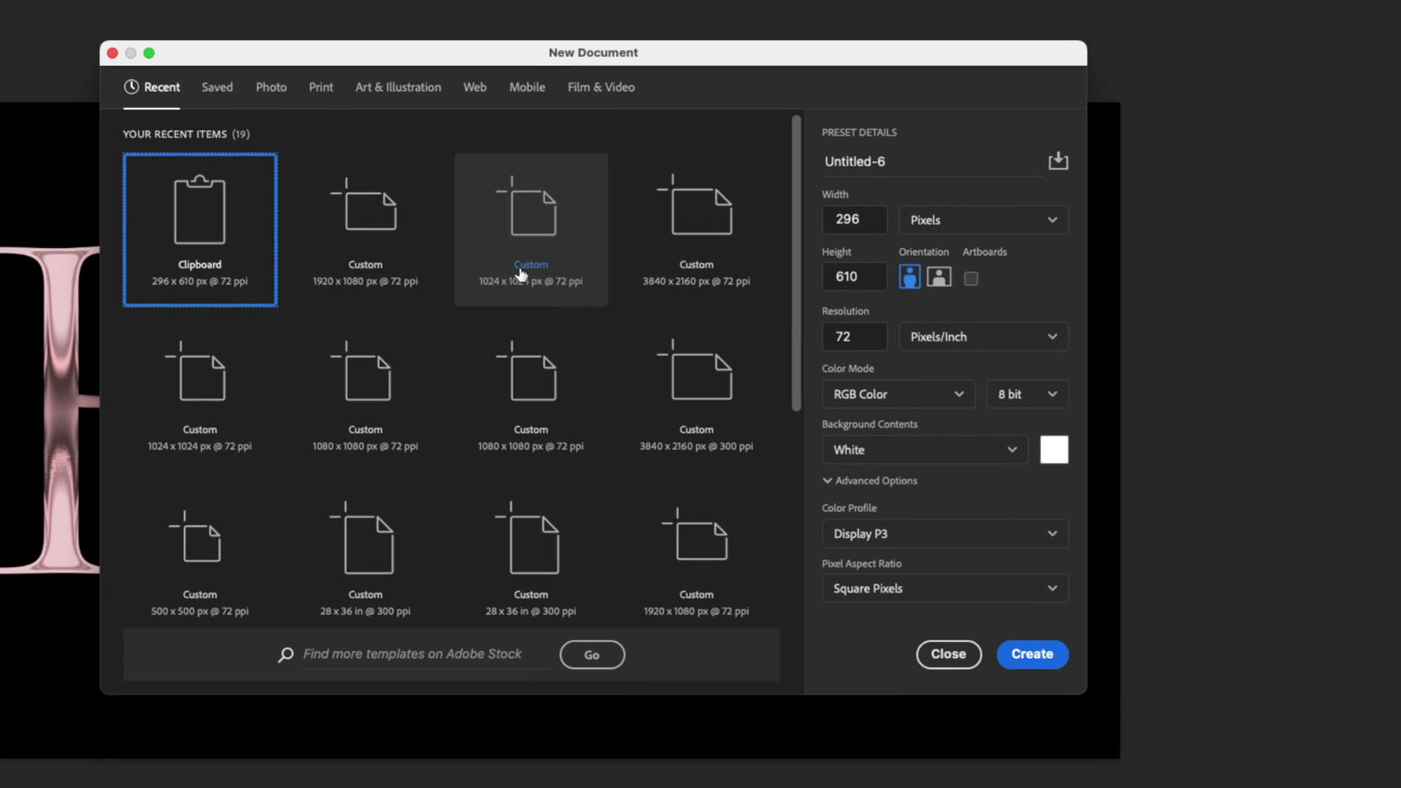
{"action": "left_click", "coordinate": [394, 264]}
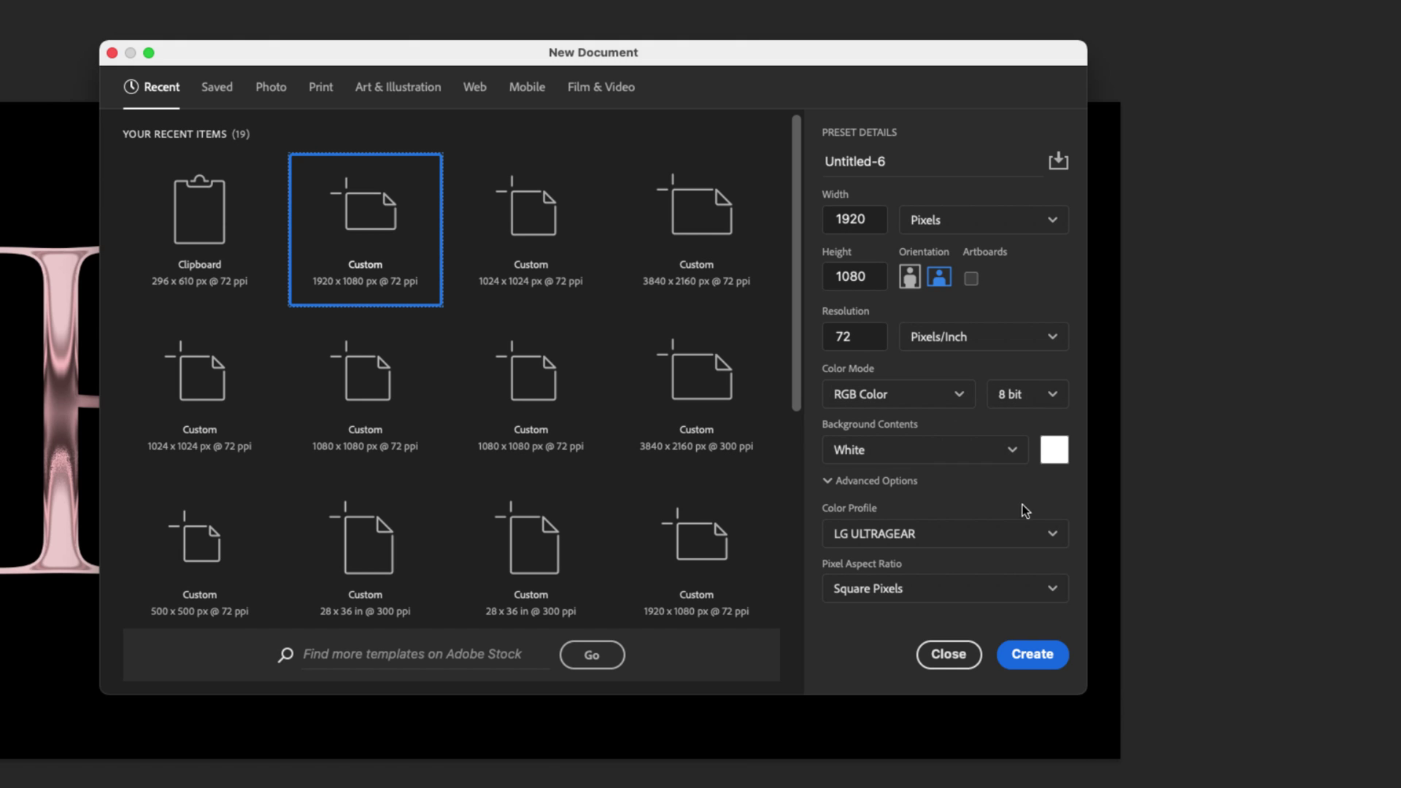
{"action": "left_click", "coordinate": [1011, 457]}
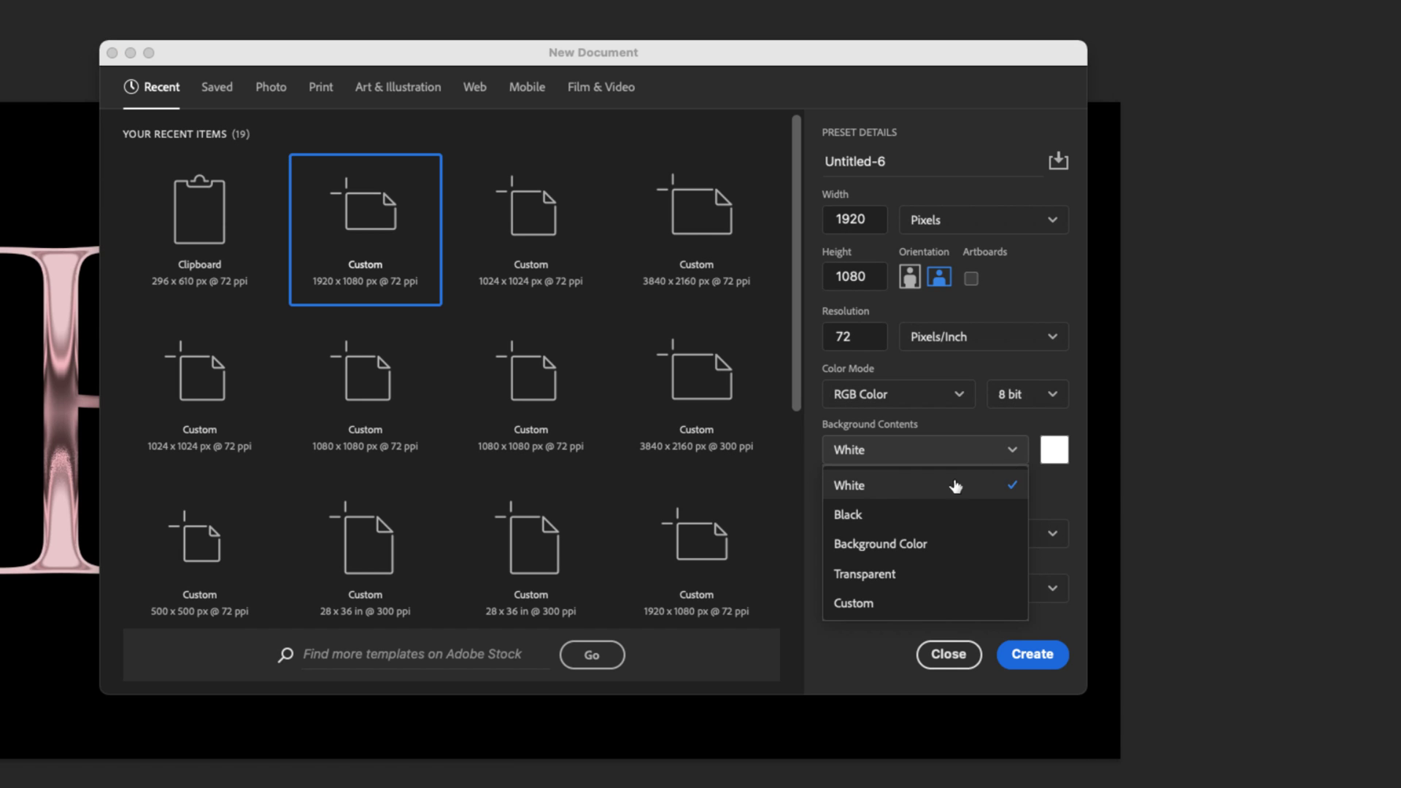
{"action": "left_click", "coordinate": [930, 517]}
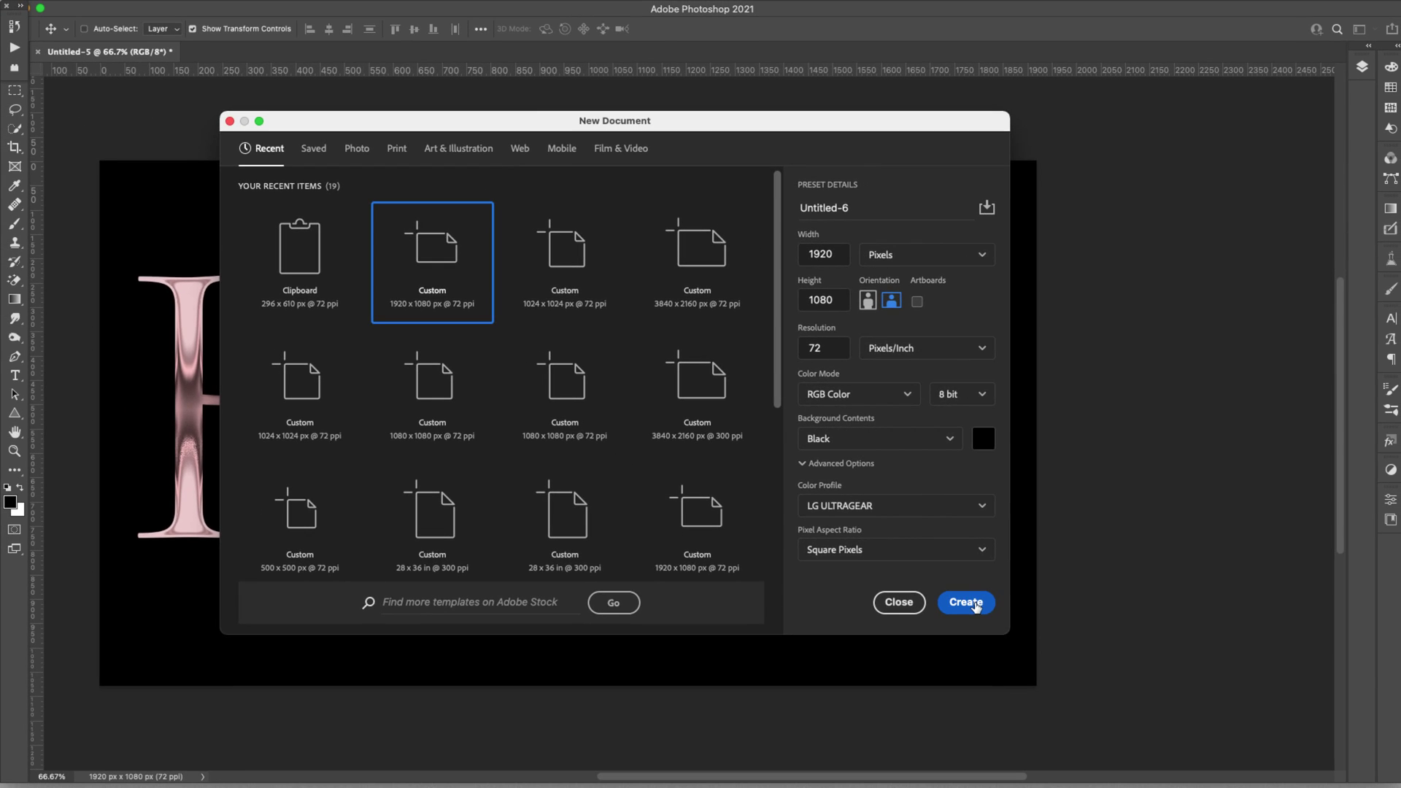
{"action": "left_click", "coordinate": [965, 603]}
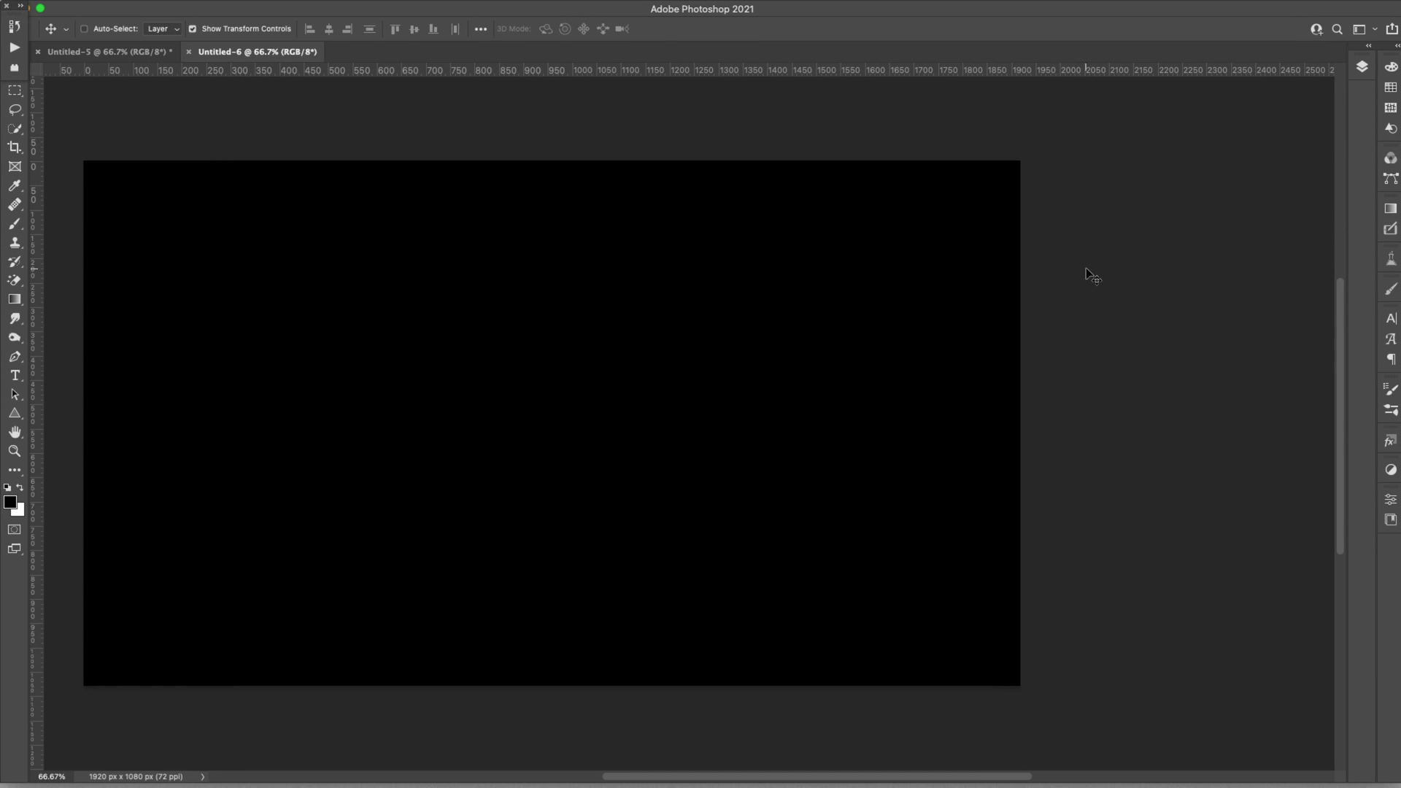
Step: Type 'Rose' as a new text layer and scale it up on the canvas
{"action": "left_click", "coordinate": [1362, 66]}
{"action": "left_click", "coordinate": [15, 375]}
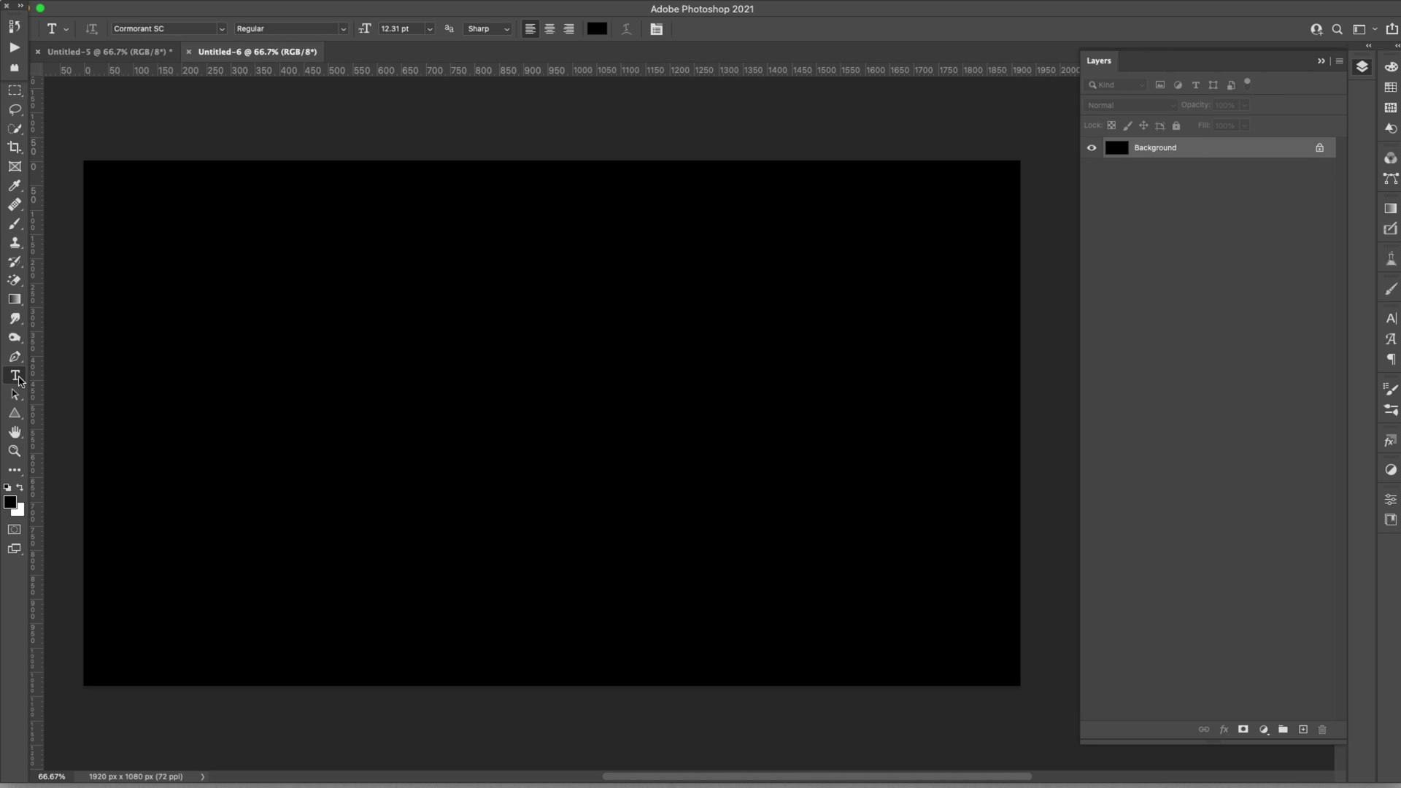
{"action": "left_click", "coordinate": [415, 366]}
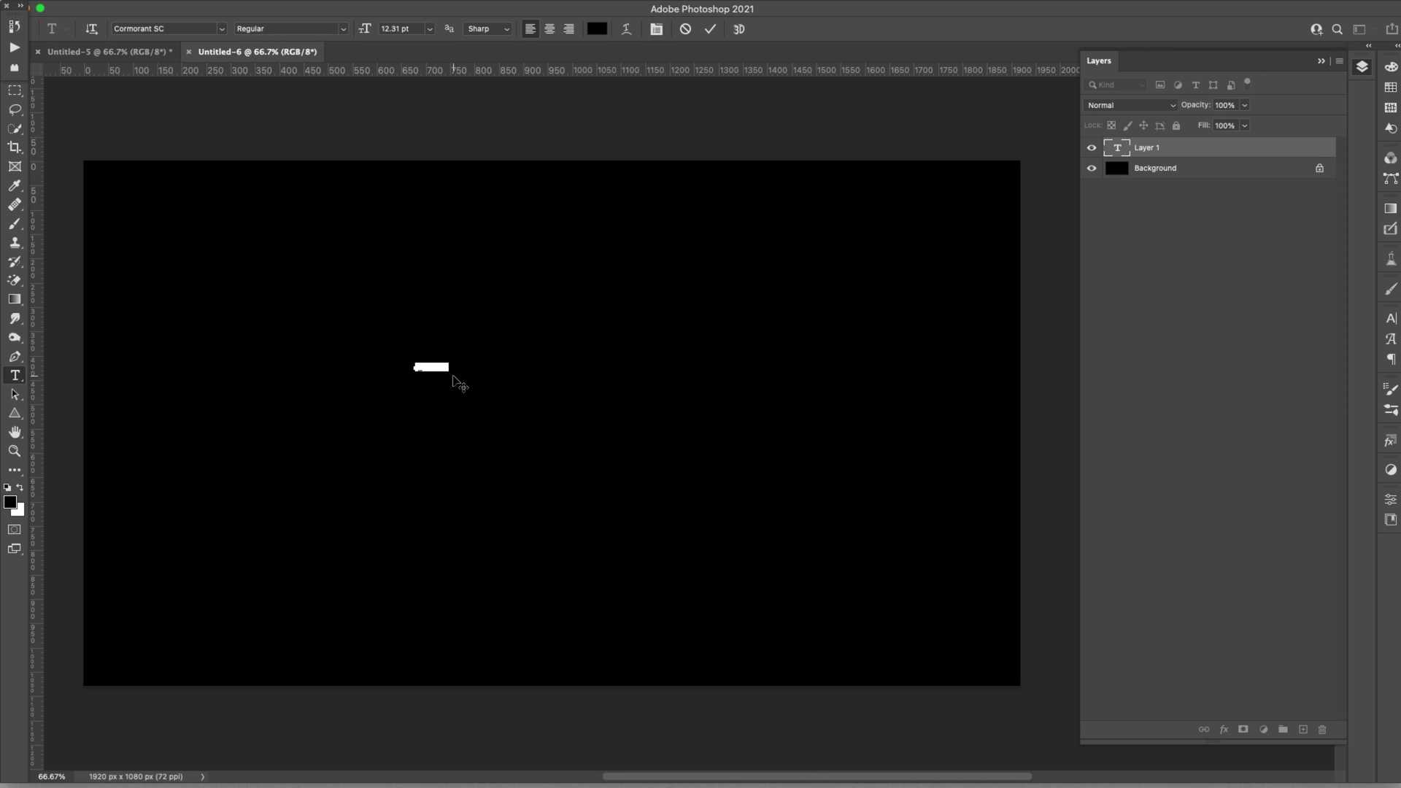
{"action": "type", "text": "Rose"}
{"action": "left_click_drag", "start_coordinate": [458, 387], "coordinate": [806, 572]}
{"action": "left_click_drag", "start_coordinate": [415, 364], "coordinate": [391, 299]}
{"action": "key", "text": "Return"}
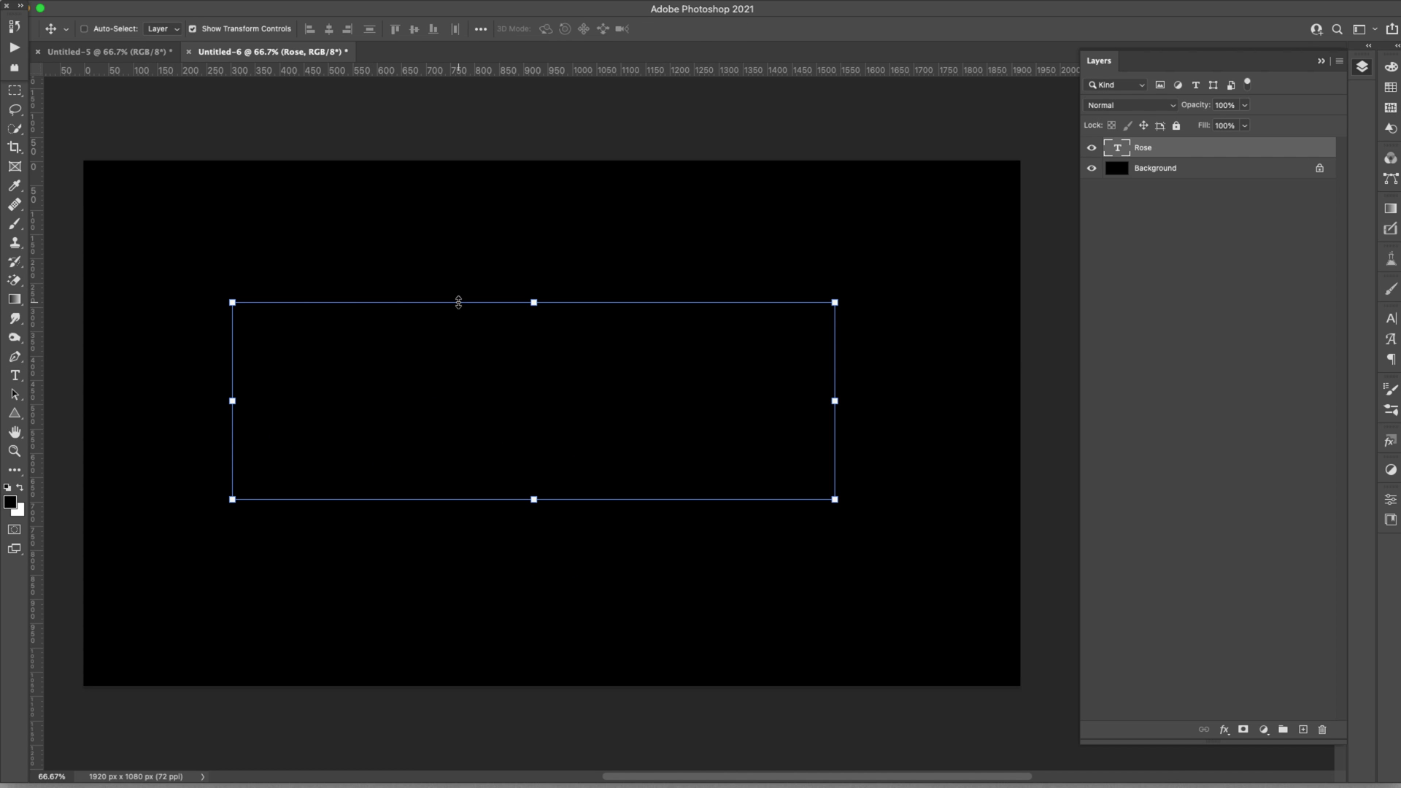
Step: Set the Rose text to 860 pt in the Character panel and reposition it
{"action": "left_click", "coordinate": [1391, 320]}
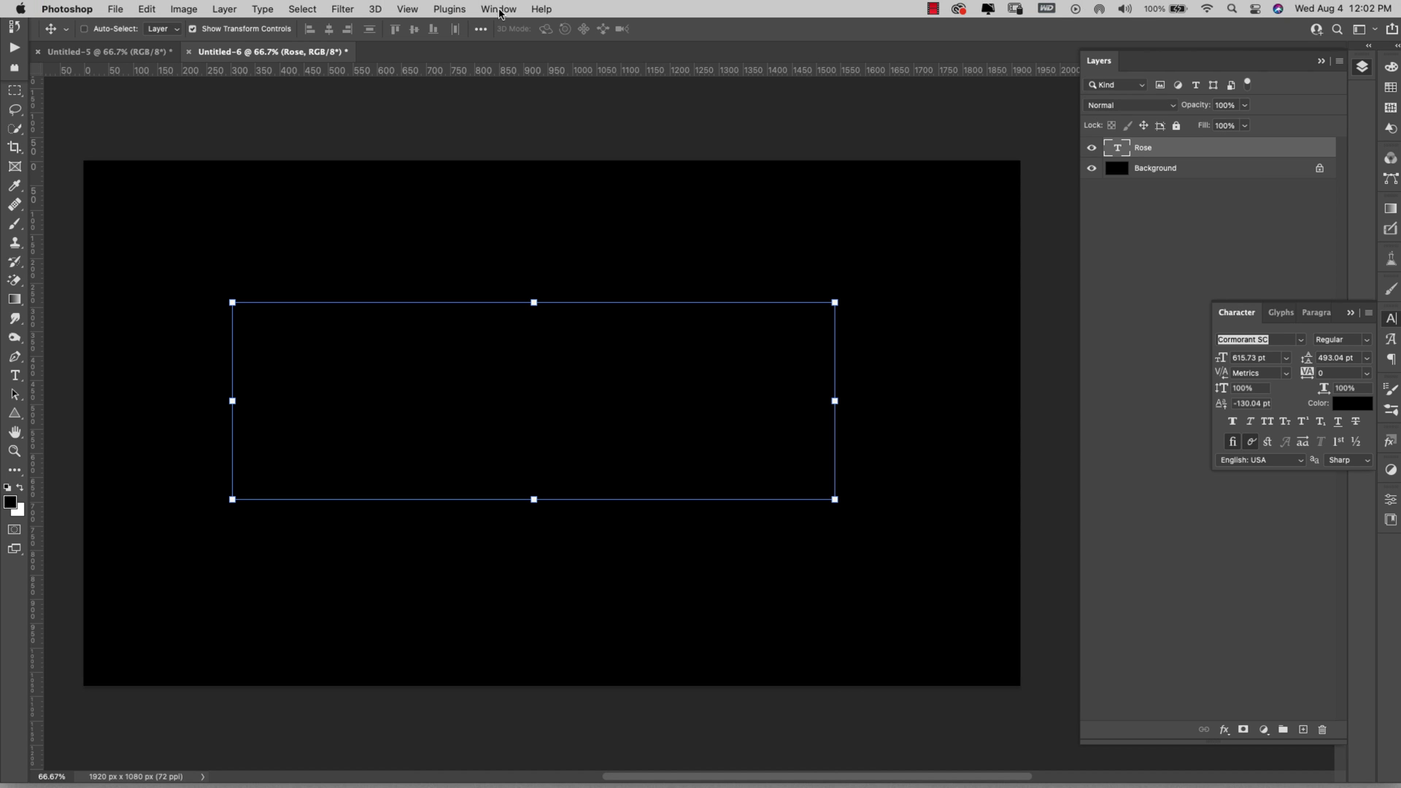
{"action": "left_click", "coordinate": [499, 9]}
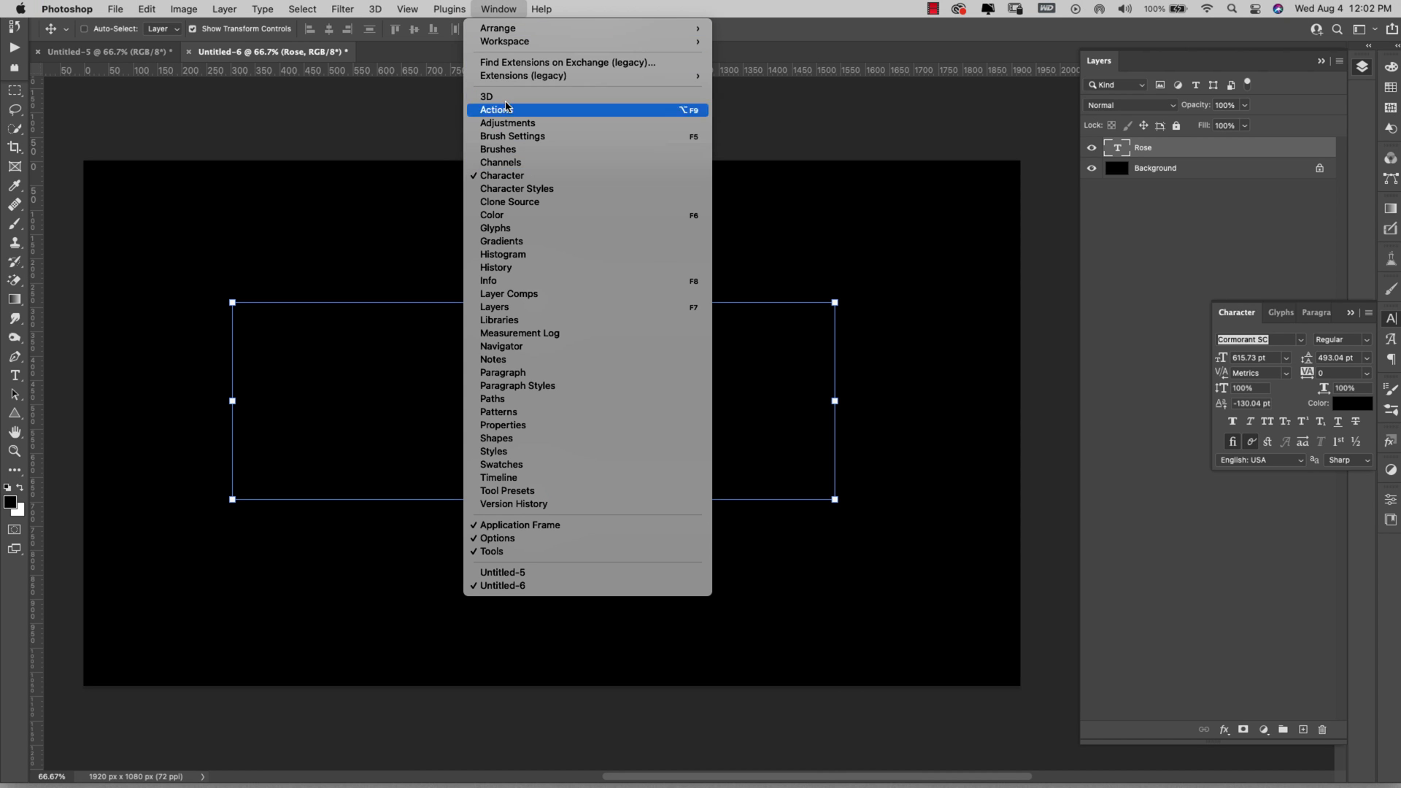
{"action": "left_click", "coordinate": [1291, 330]}
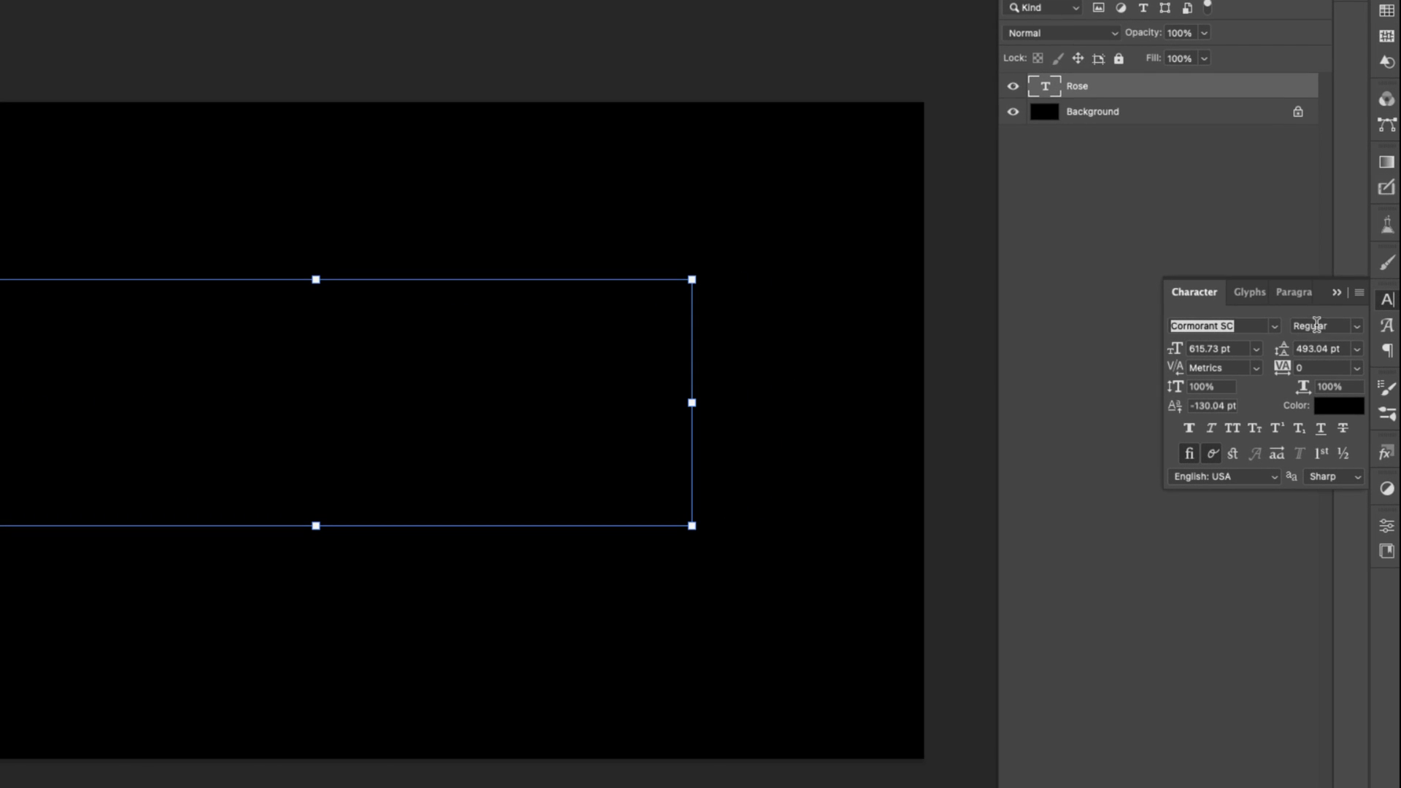
{"action": "left_click", "coordinate": [1175, 348]}
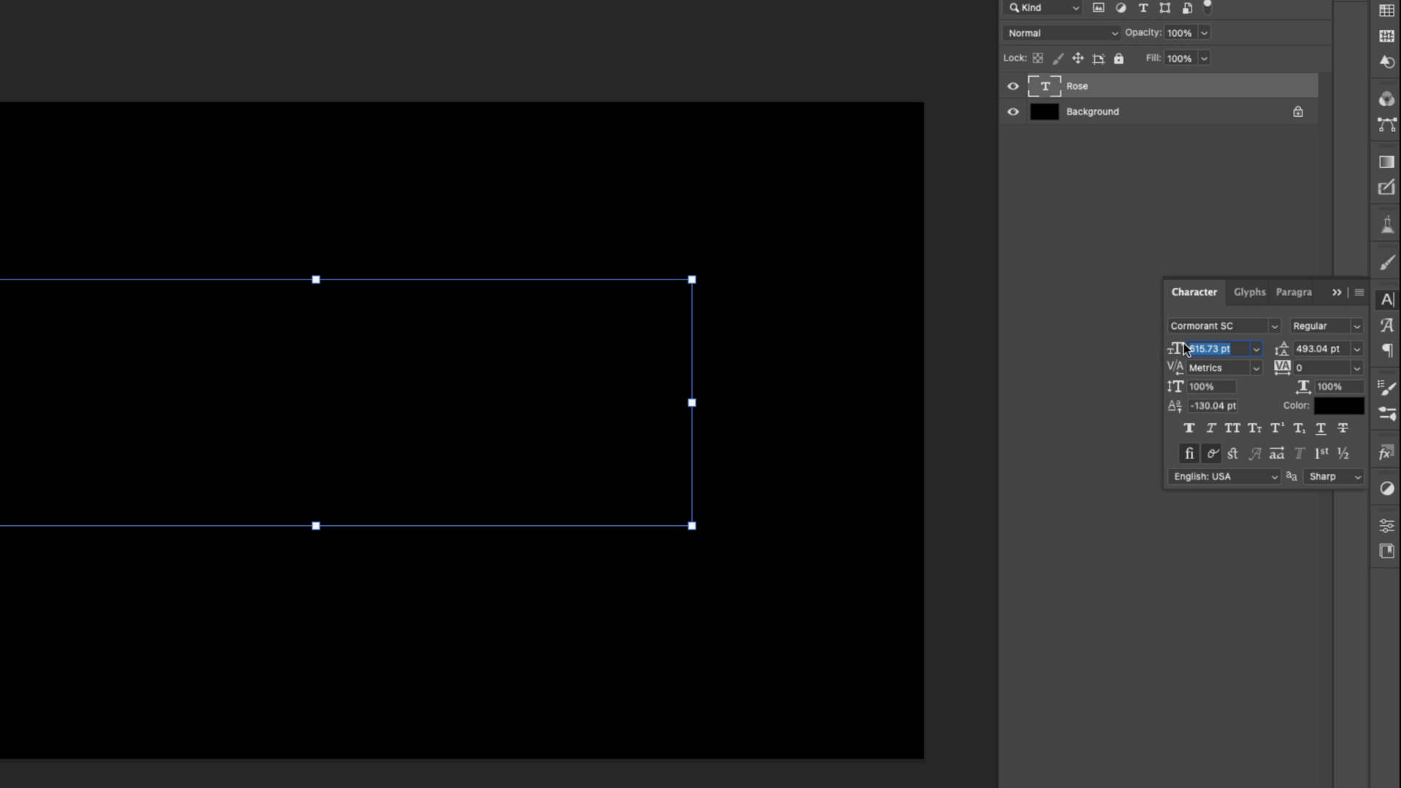
{"action": "type", "text": "860"}
{"action": "key", "text": "Return"}
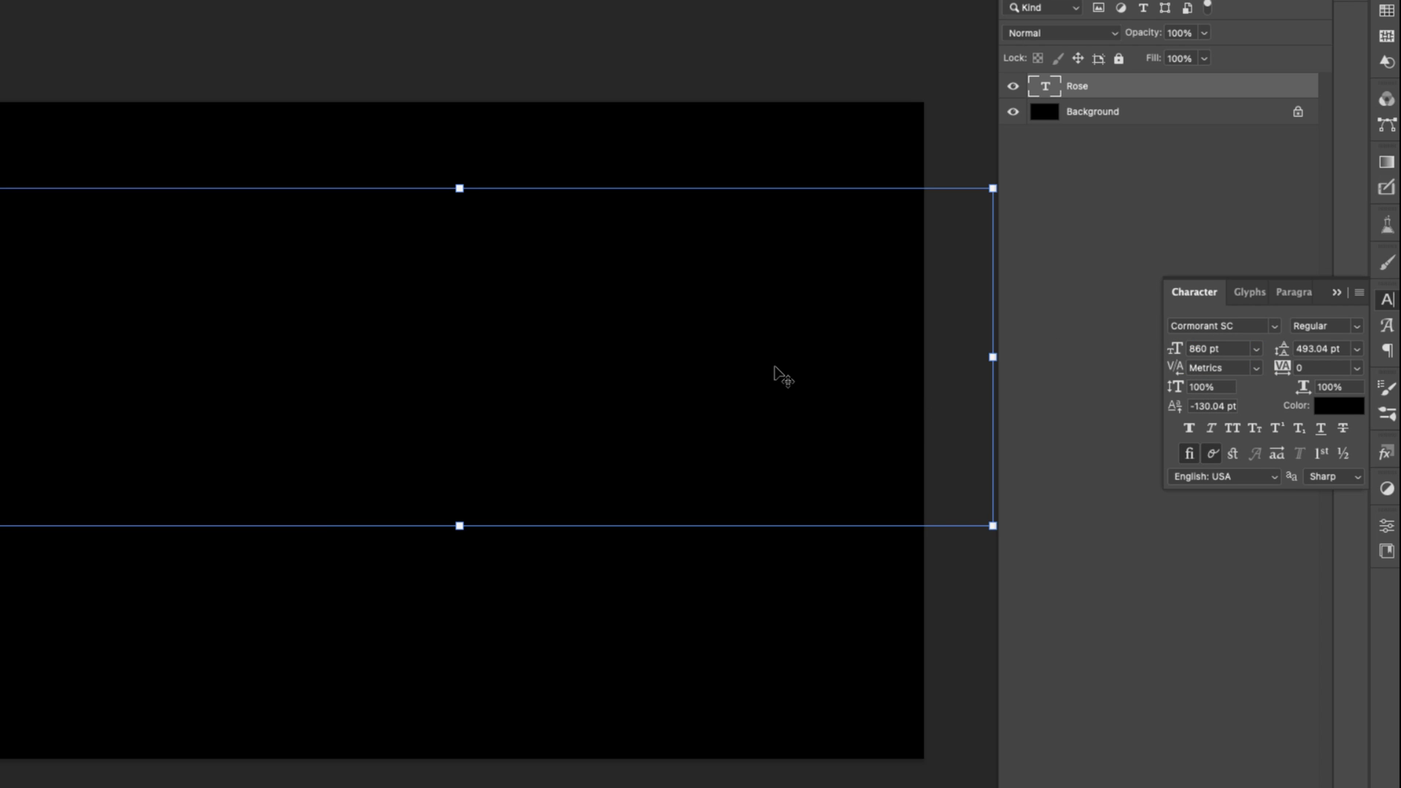
{"action": "left_click_drag", "start_coordinate": [776, 376], "coordinate": [651, 383]}
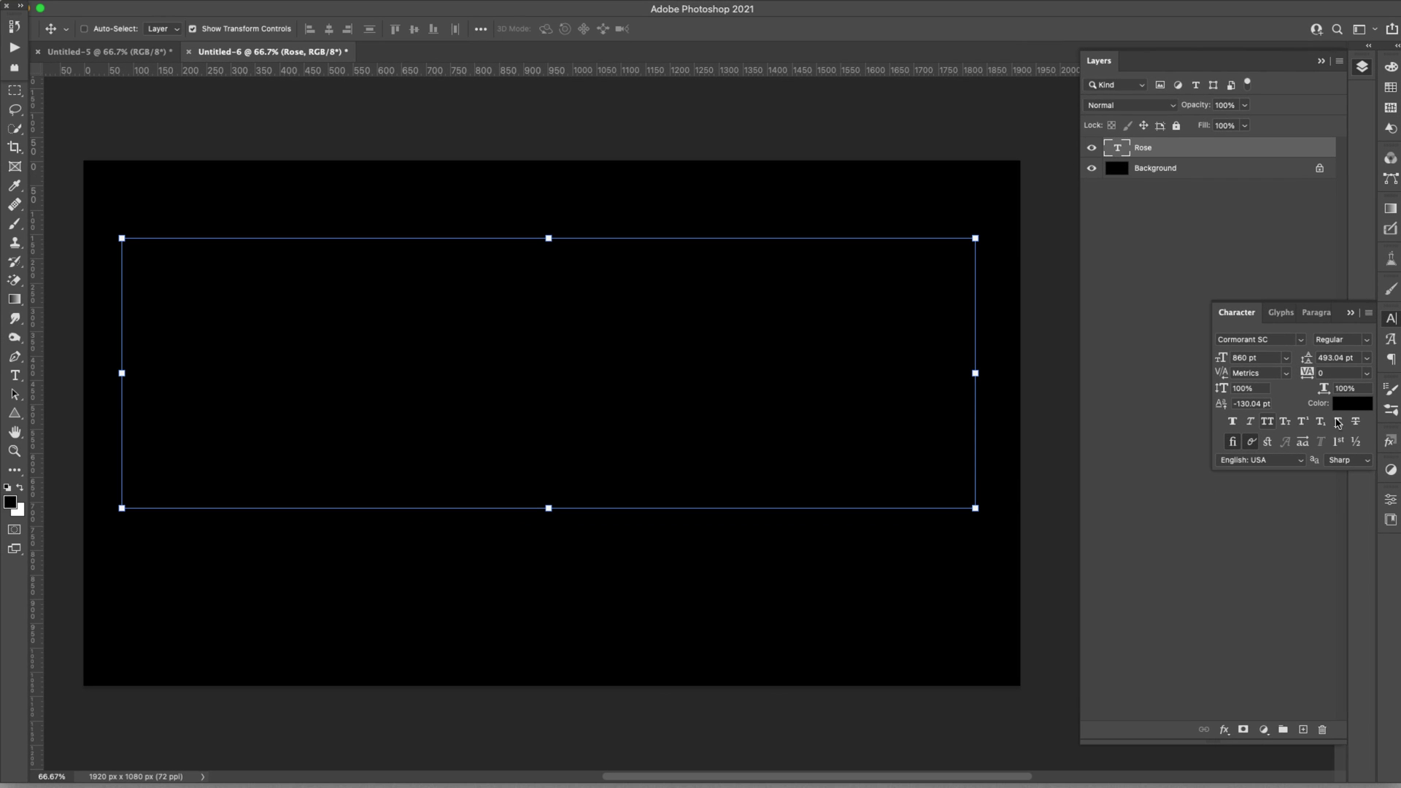
Step: Change the Rose text colour to 50% brightness grey (#808080)
{"action": "left_click", "coordinate": [1360, 405]}
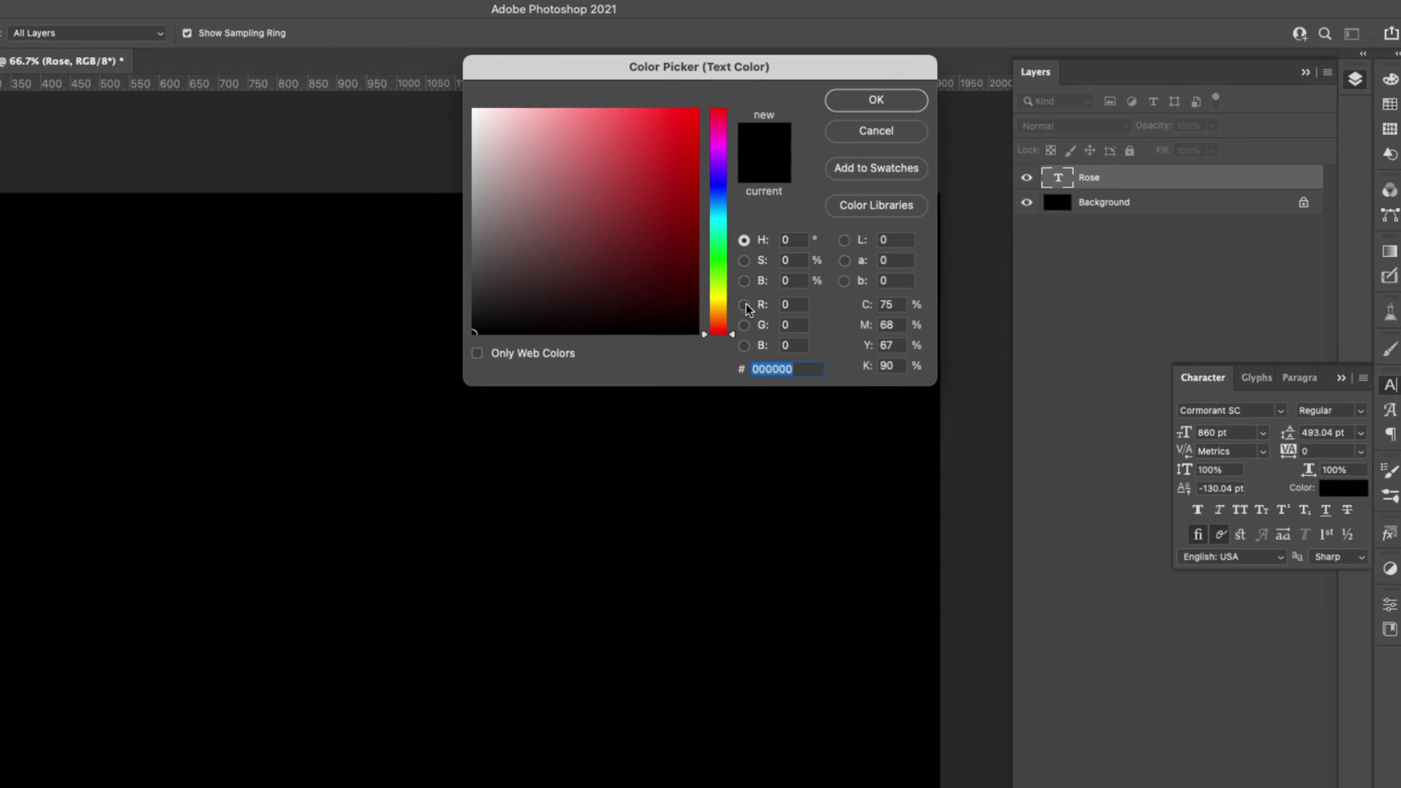
{"action": "left_click", "coordinate": [777, 290]}
{"action": "type", "text": "50"}
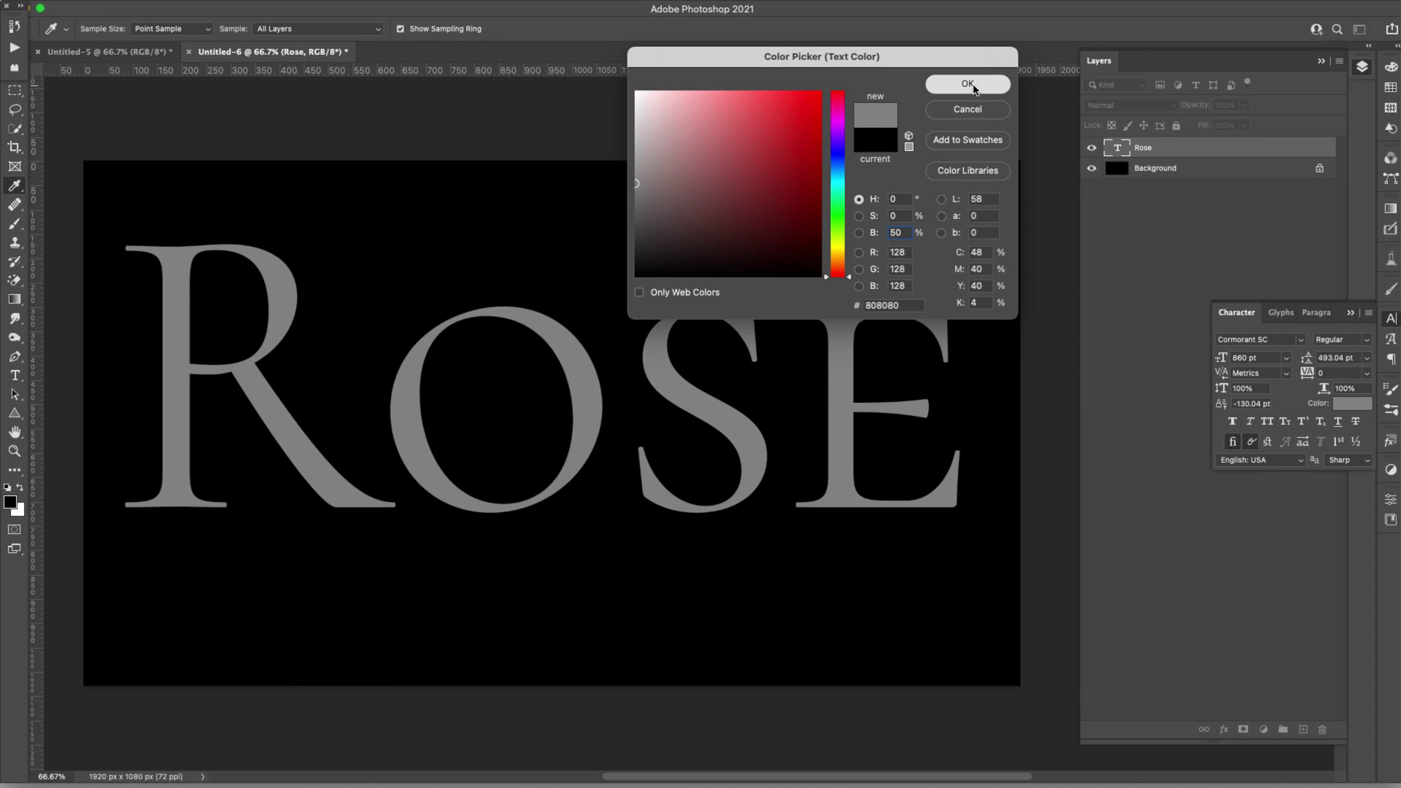
{"action": "left_click", "coordinate": [969, 85]}
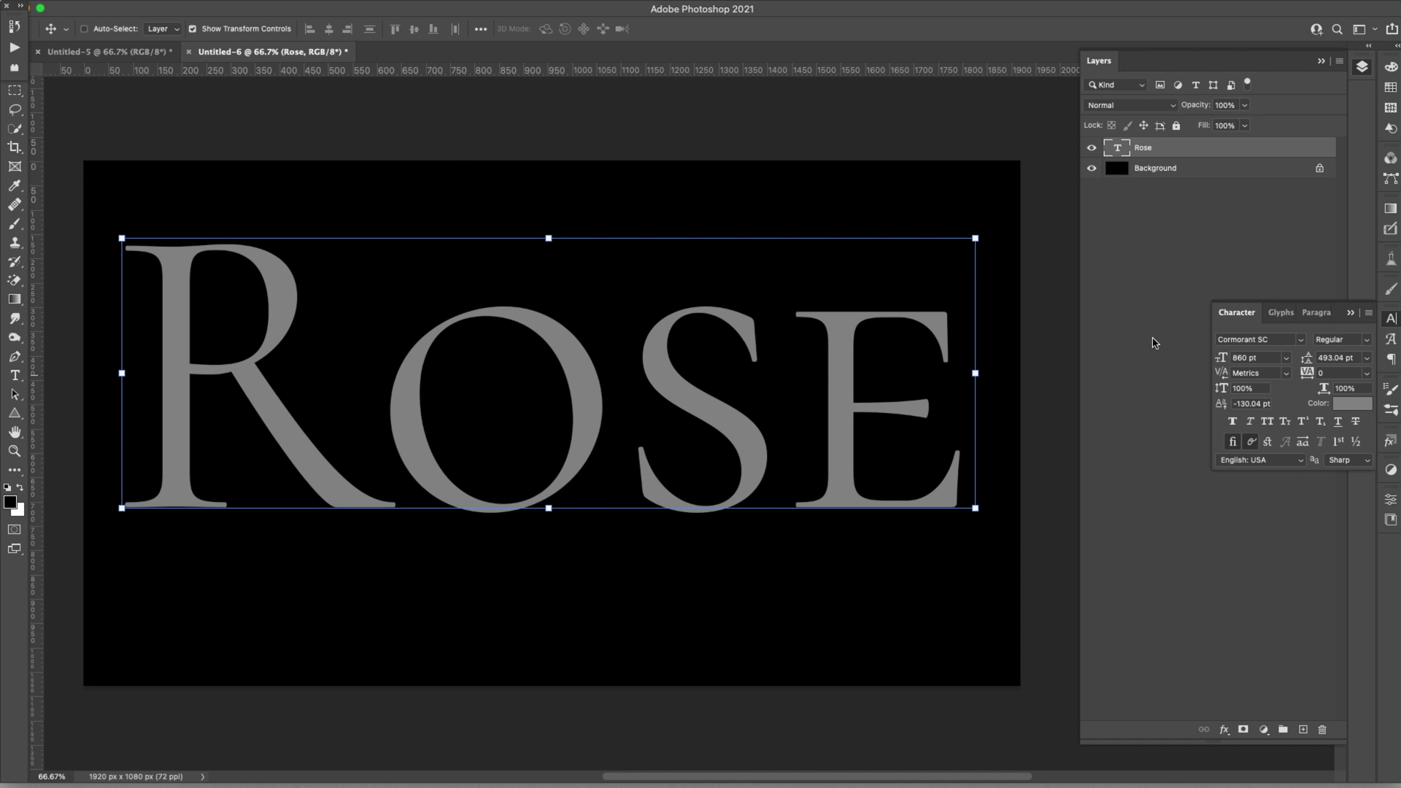
Step: Add a Gradient Overlay effect to the Rose text: Overlay blend, 50% opacity, Reflected, 90°
{"action": "left_click", "coordinate": [1224, 730]}
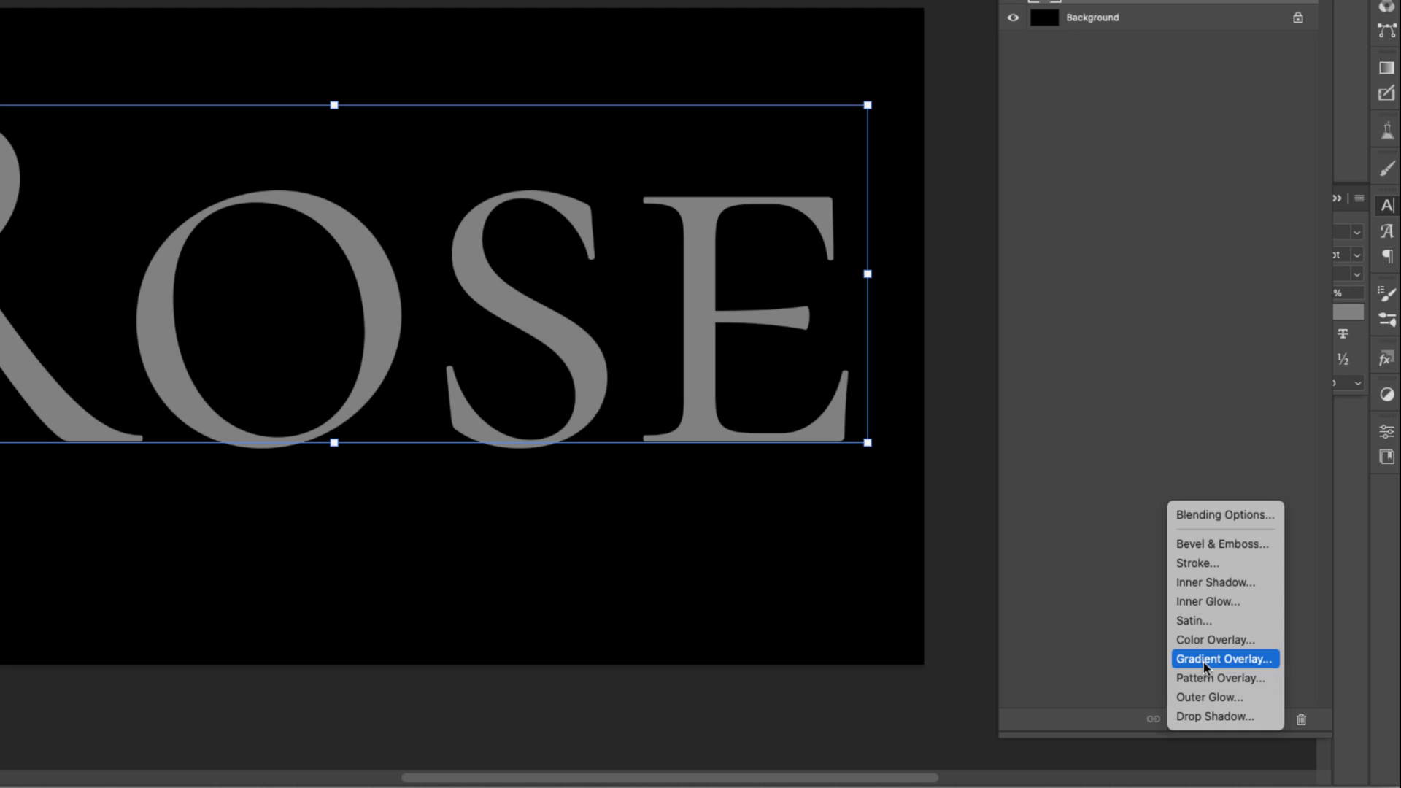
{"action": "left_click", "coordinate": [1202, 663]}
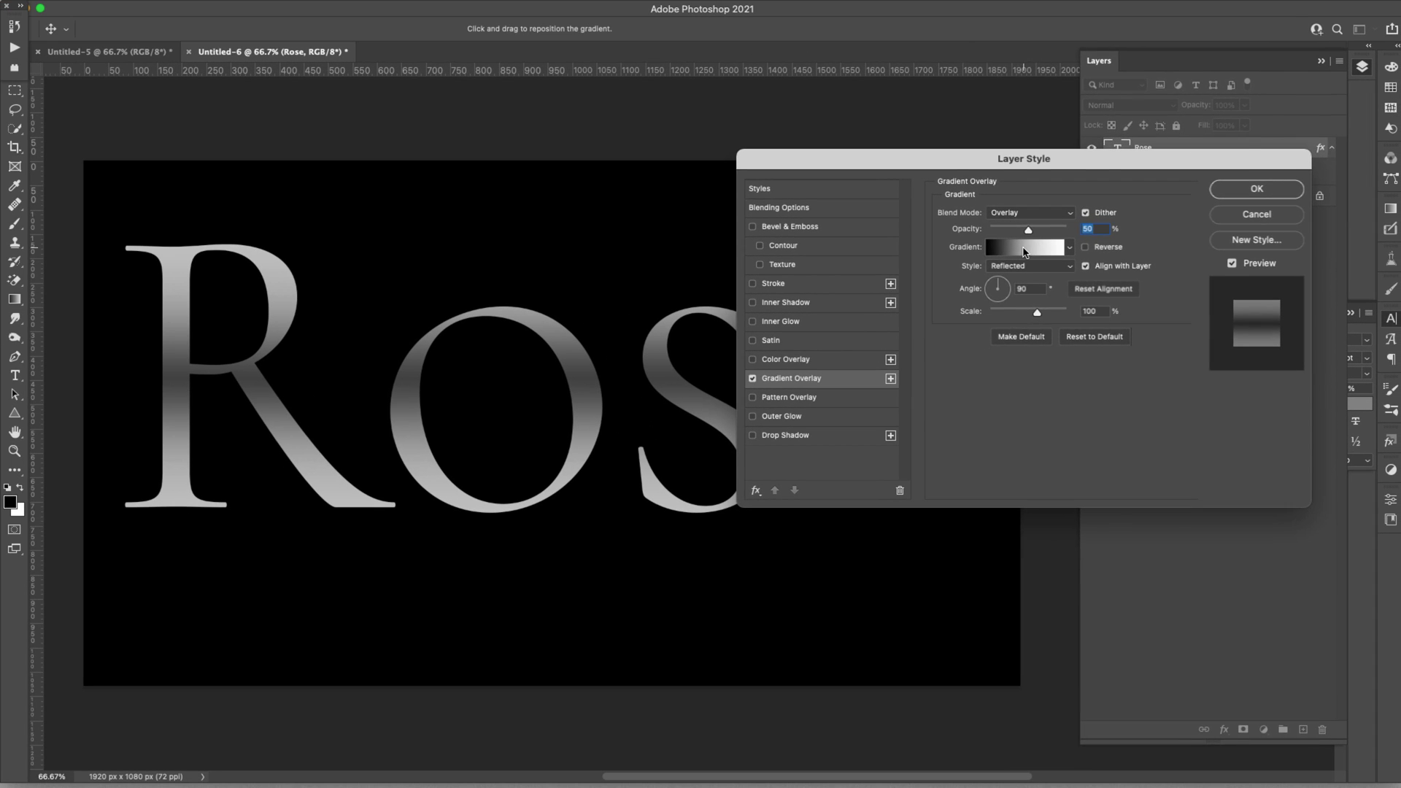
Step: Edit the overlay gradient's stops, placing the grey middle stop at location 50
{"action": "left_click", "coordinate": [1023, 252]}
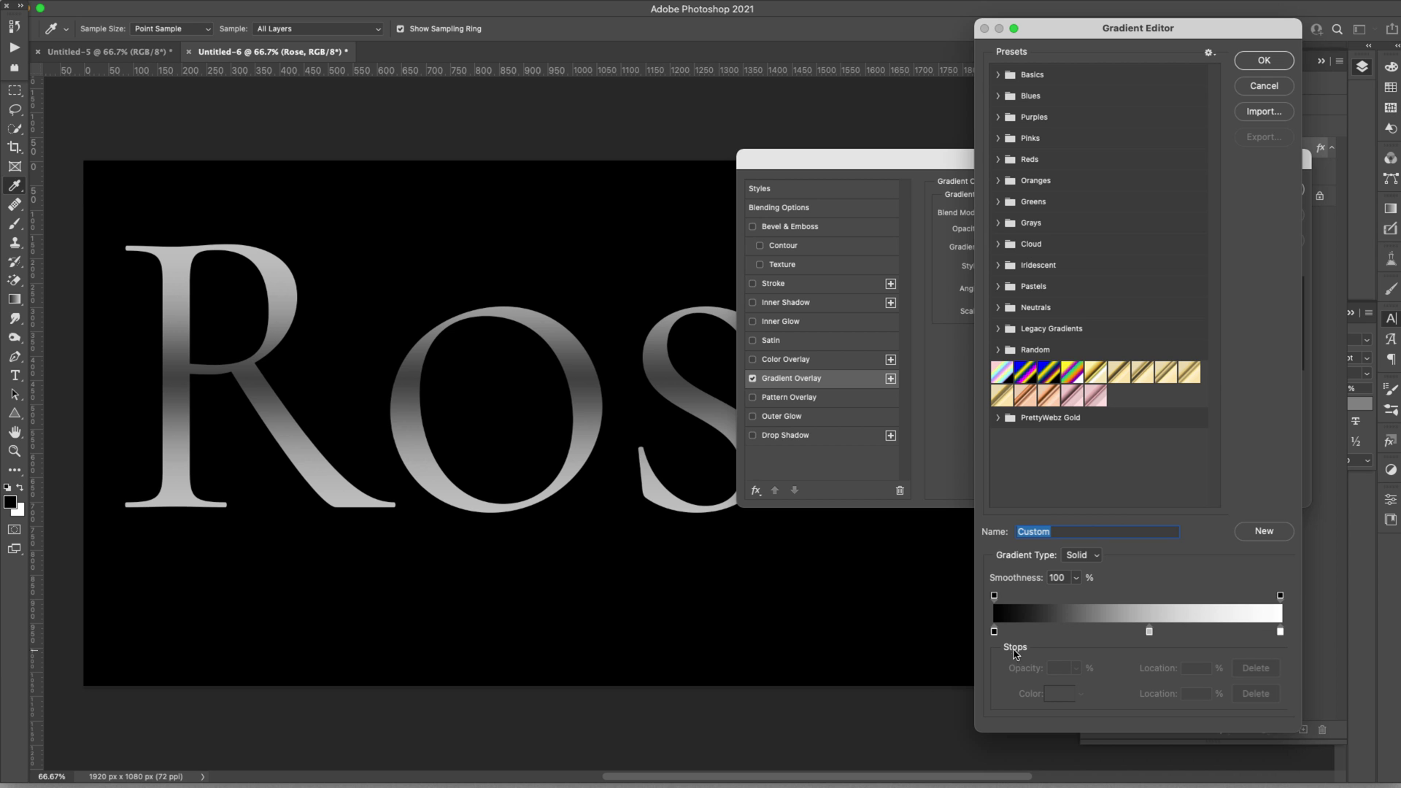
{"action": "left_click", "coordinate": [994, 632]}
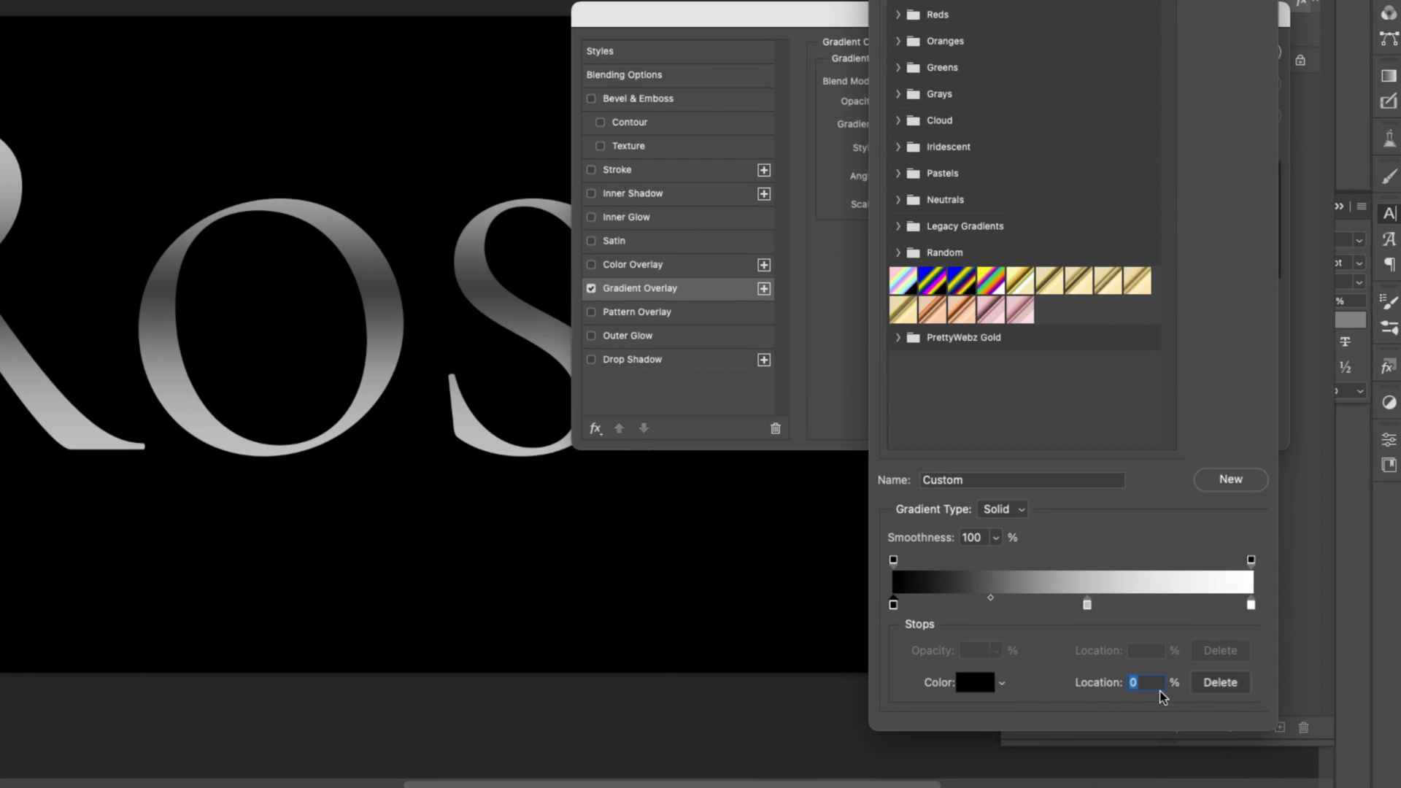
{"action": "left_click", "coordinate": [1088, 605]}
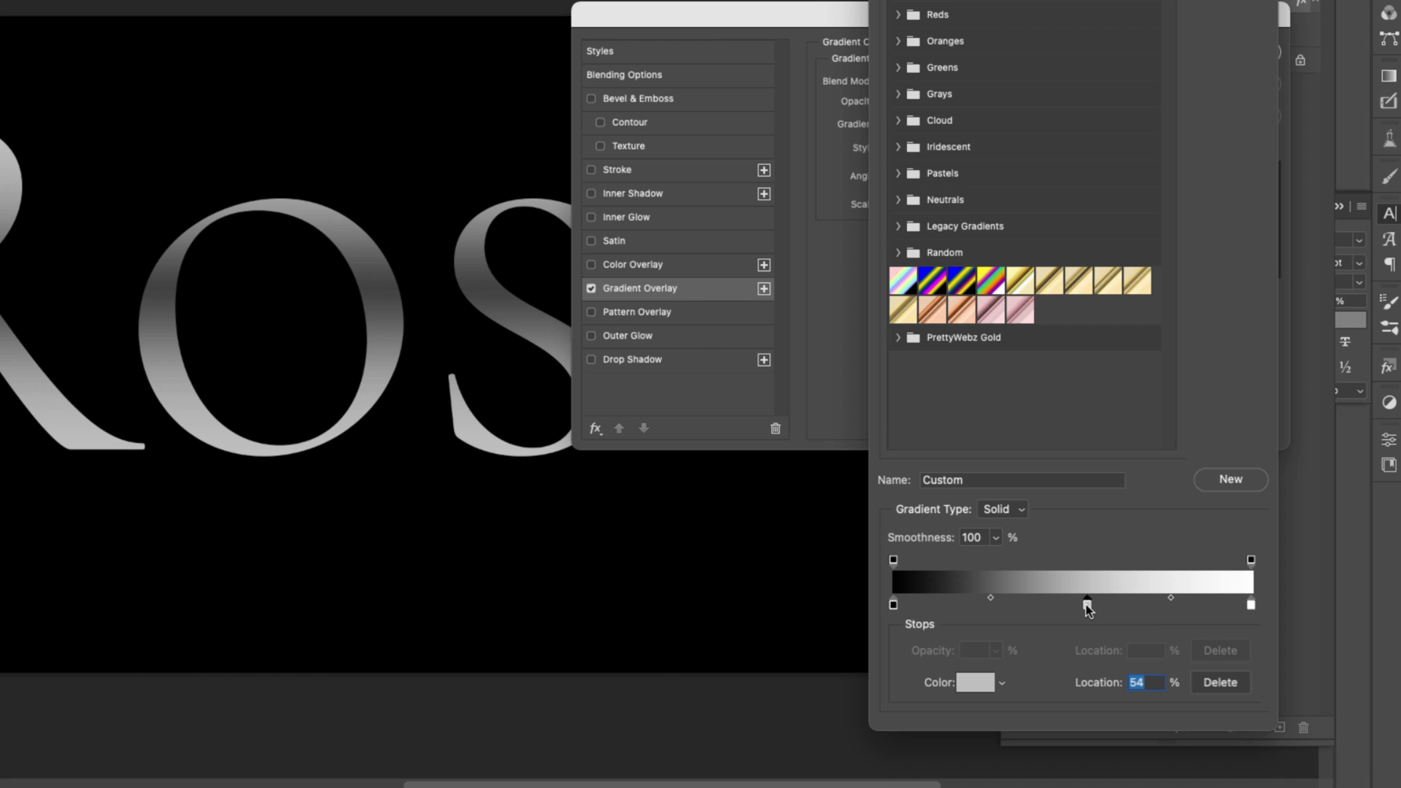
{"action": "type", "text": "50"}
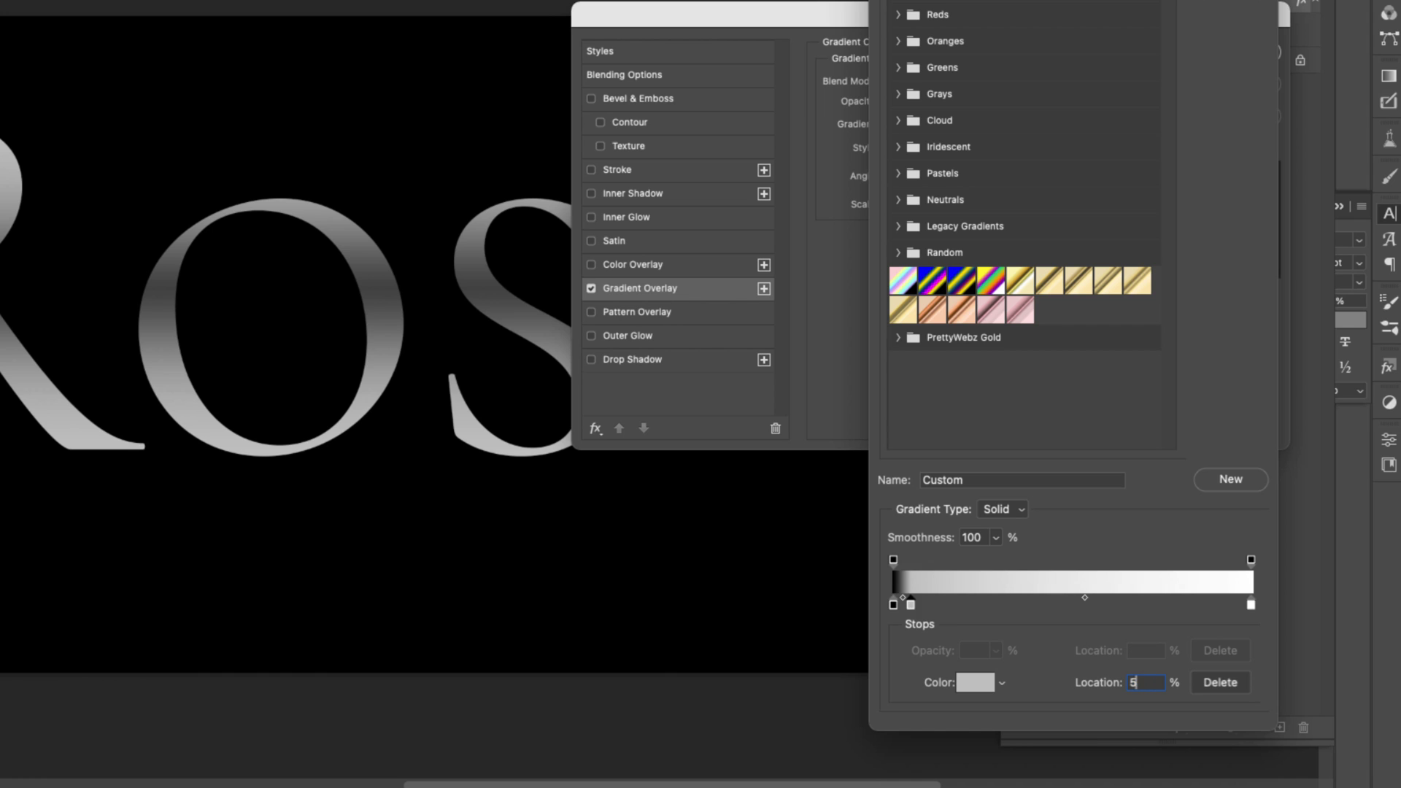
{"action": "left_click", "coordinate": [1251, 605]}
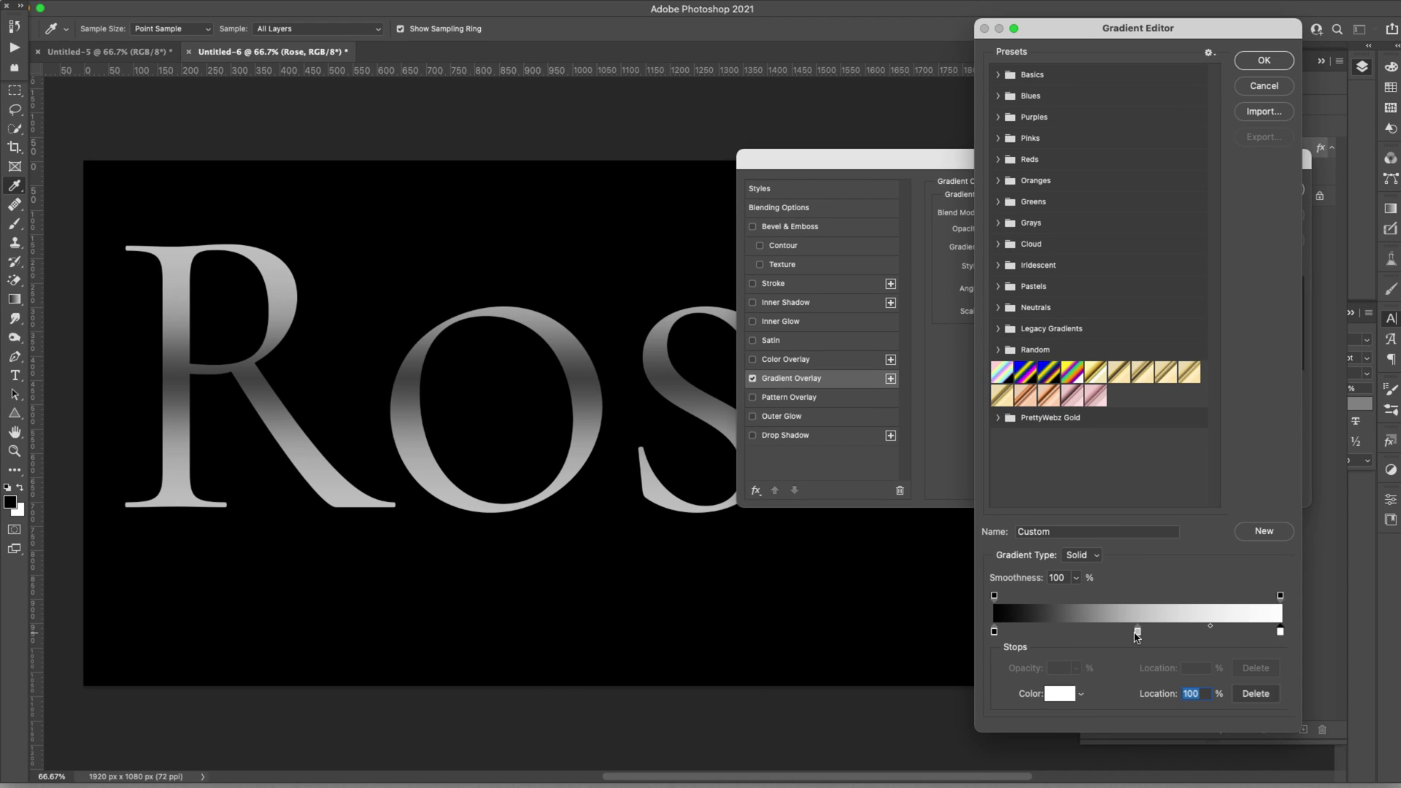
{"action": "mouse_move", "coordinate": [1136, 637]}
{"action": "left_mouse_down"}
{"action": "mouse_move", "coordinate": [1085, 637]}
{"action": "mouse_move", "coordinate": [1137, 635]}
{"action": "left_mouse_up"}
{"action": "left_click", "coordinate": [1248, 64]}
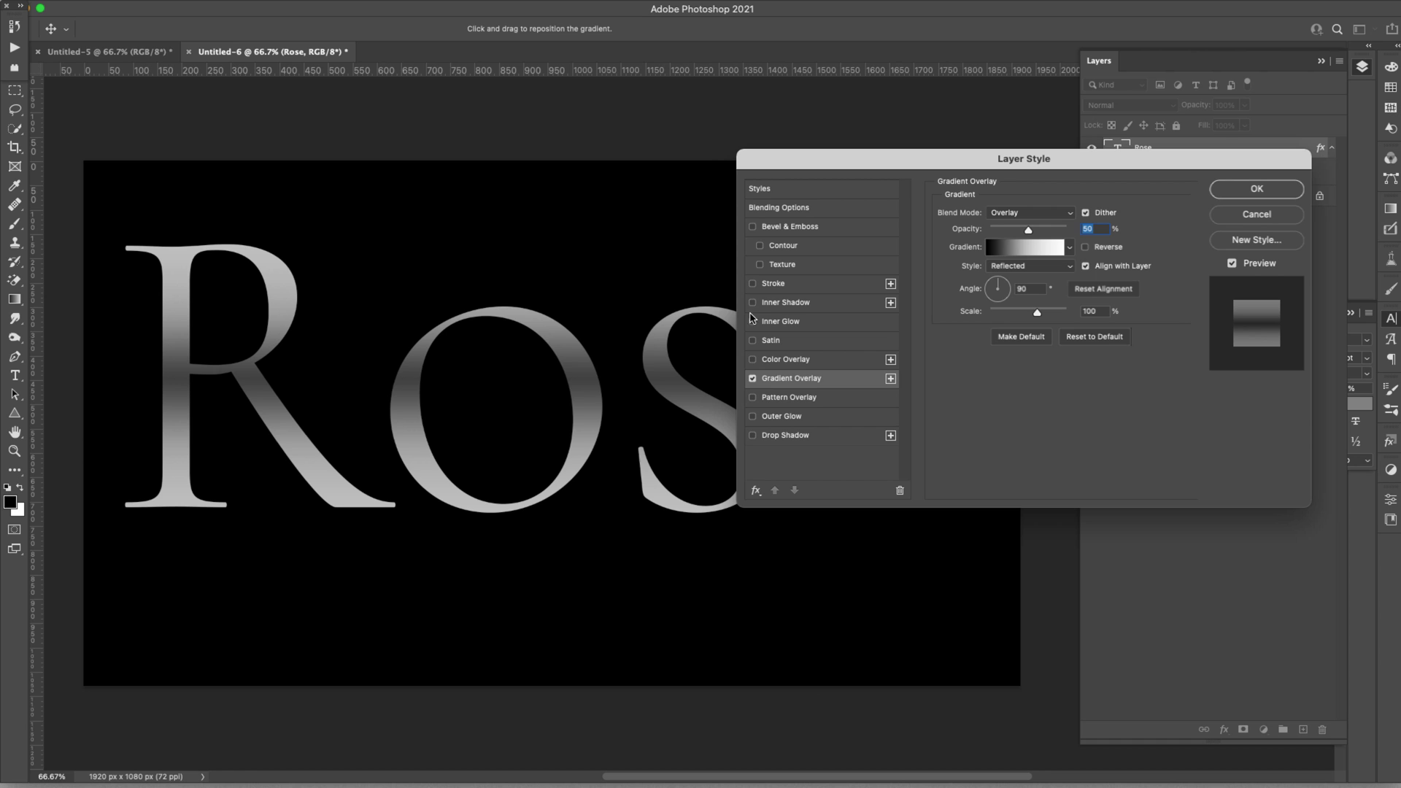
Step: Add a Multiply inner shadow (35% opacity, 25 px) with the Ring contour to the letters
{"action": "left_click", "coordinate": [764, 303]}
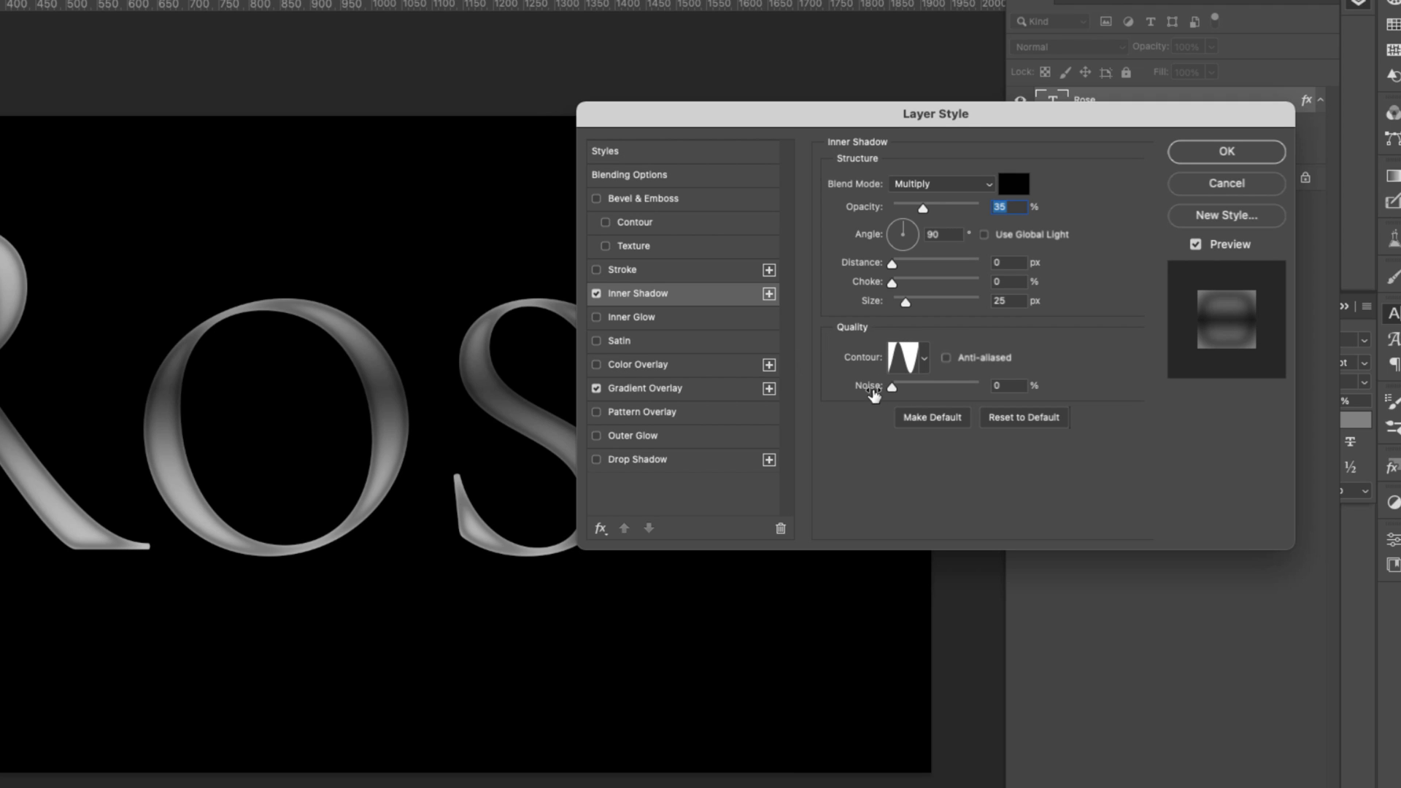
{"action": "left_click", "coordinate": [924, 360]}
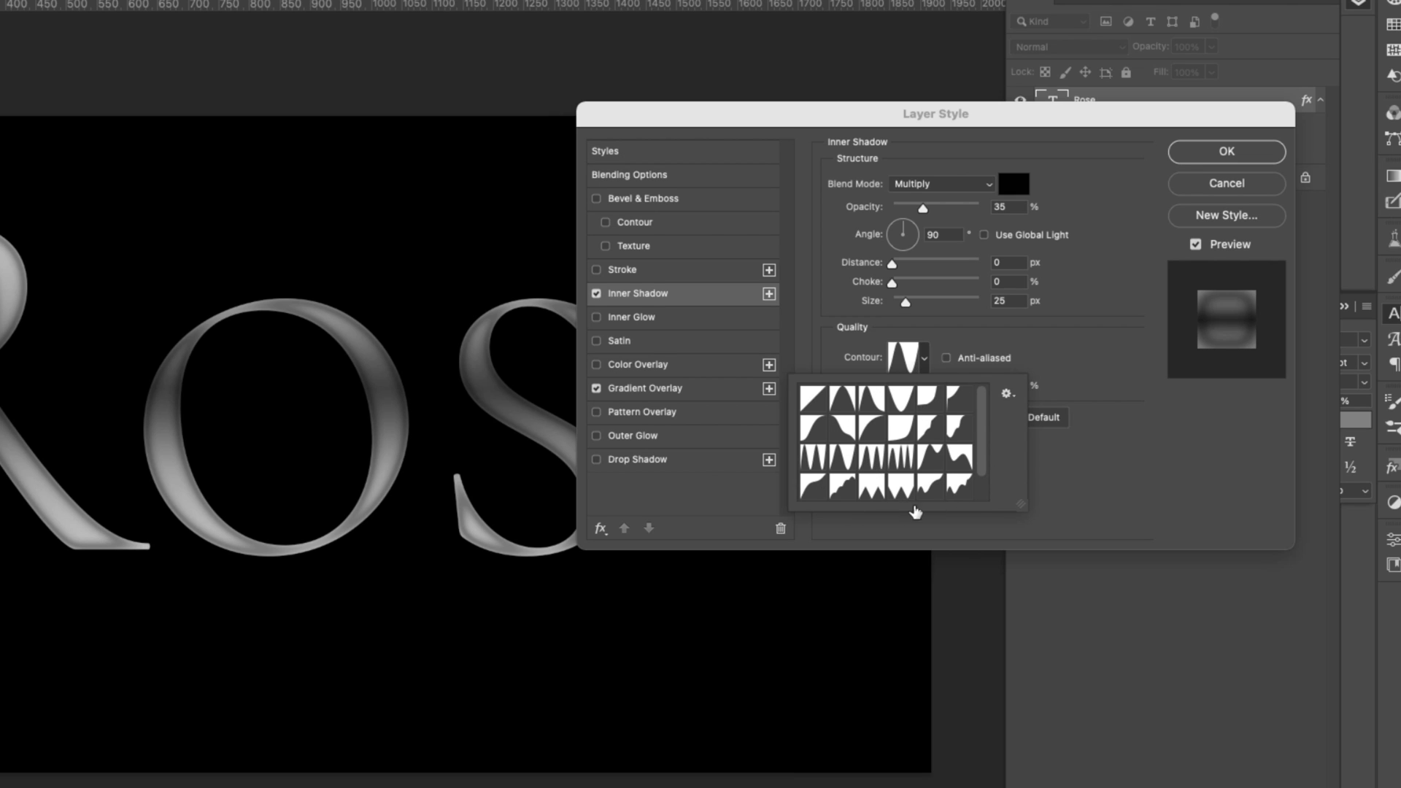
{"action": "left_click", "coordinate": [1007, 395]}
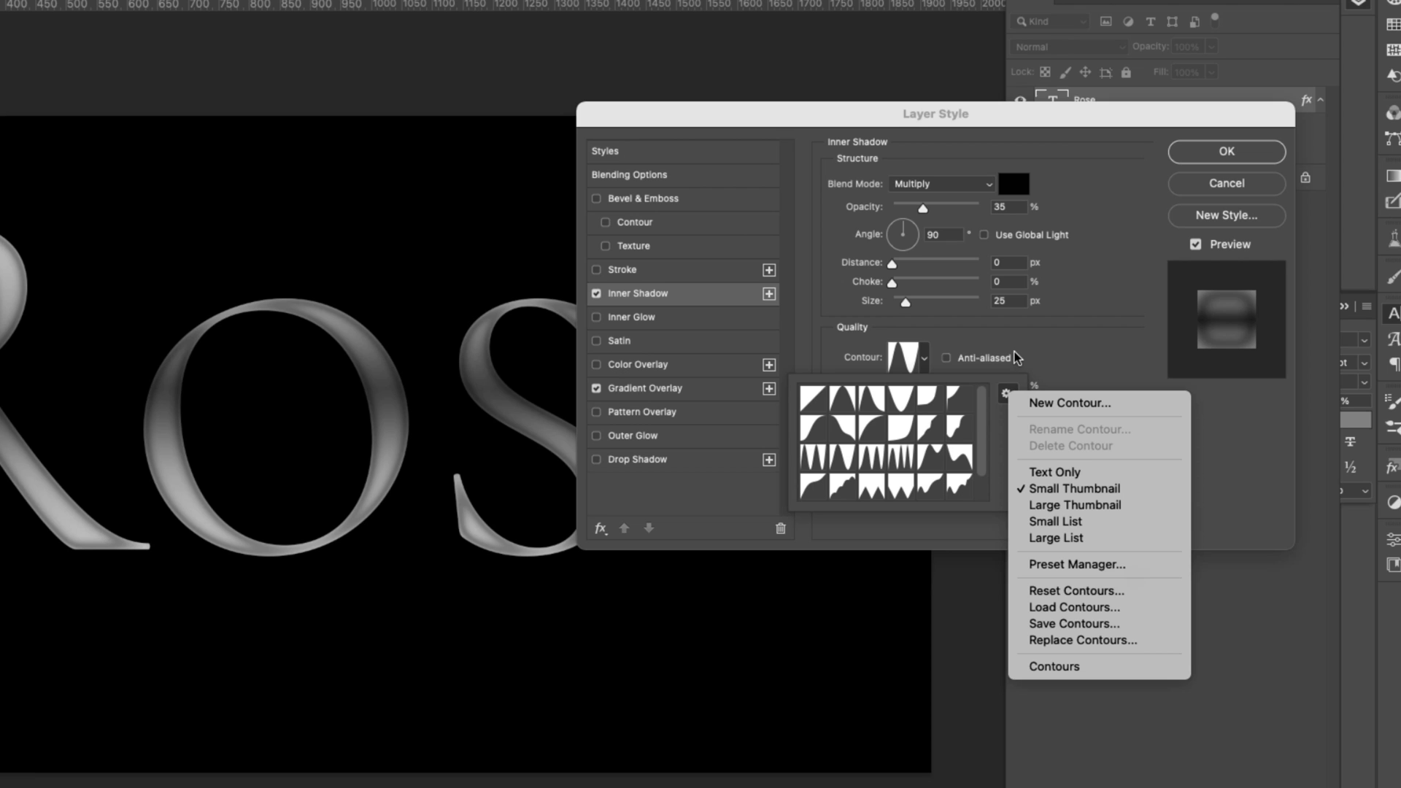
{"action": "left_click", "coordinate": [847, 464]}
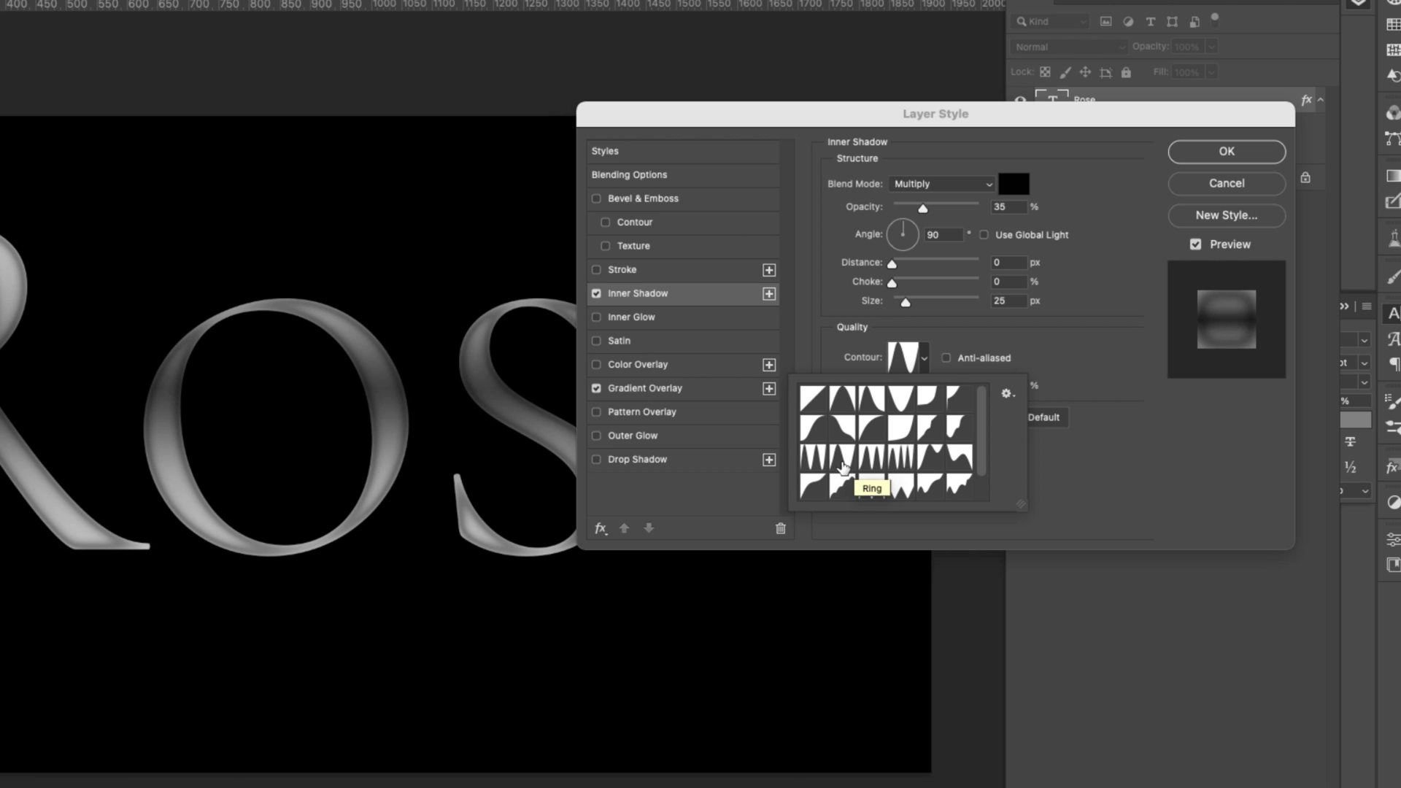
{"action": "double_click", "coordinate": [843, 467]}
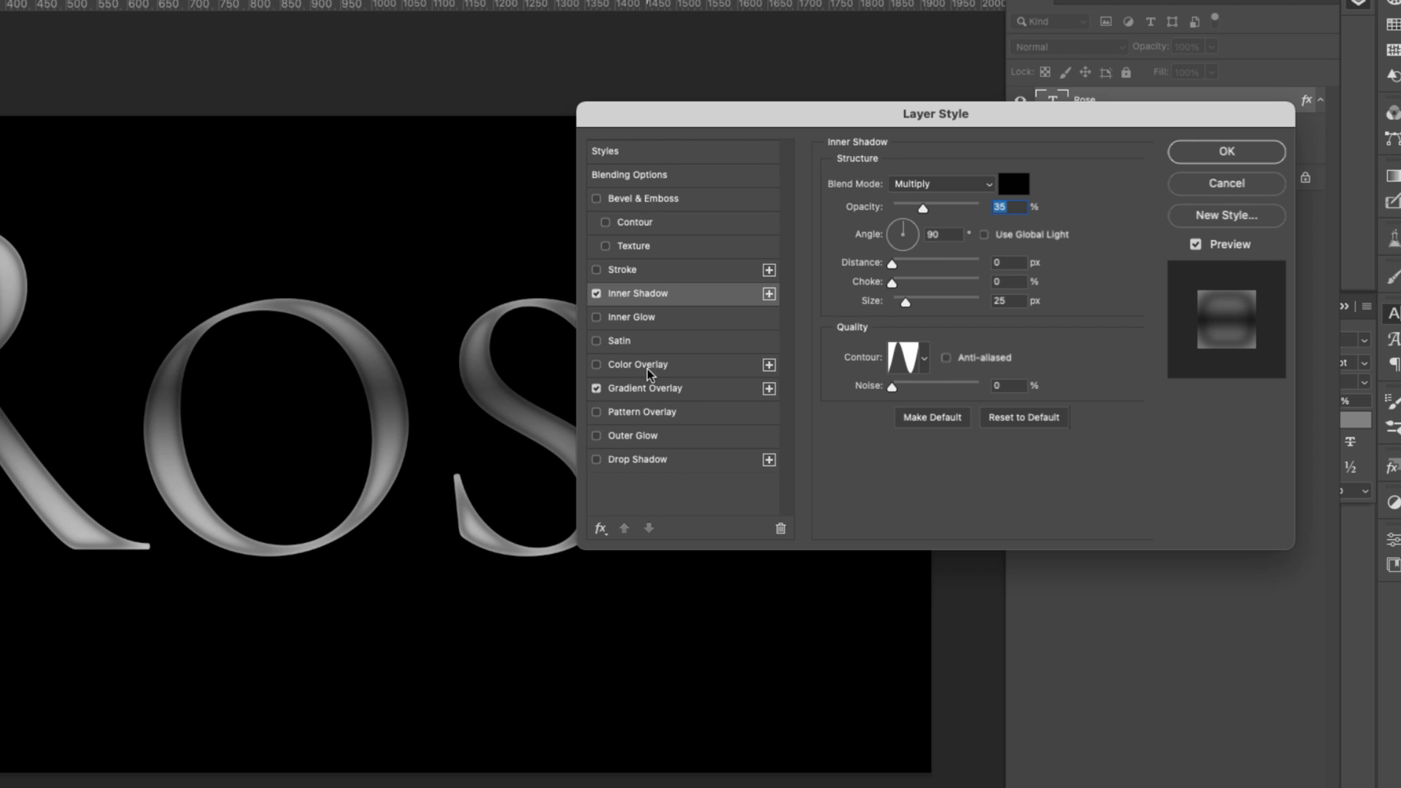
{"action": "left_click", "coordinate": [894, 299]}
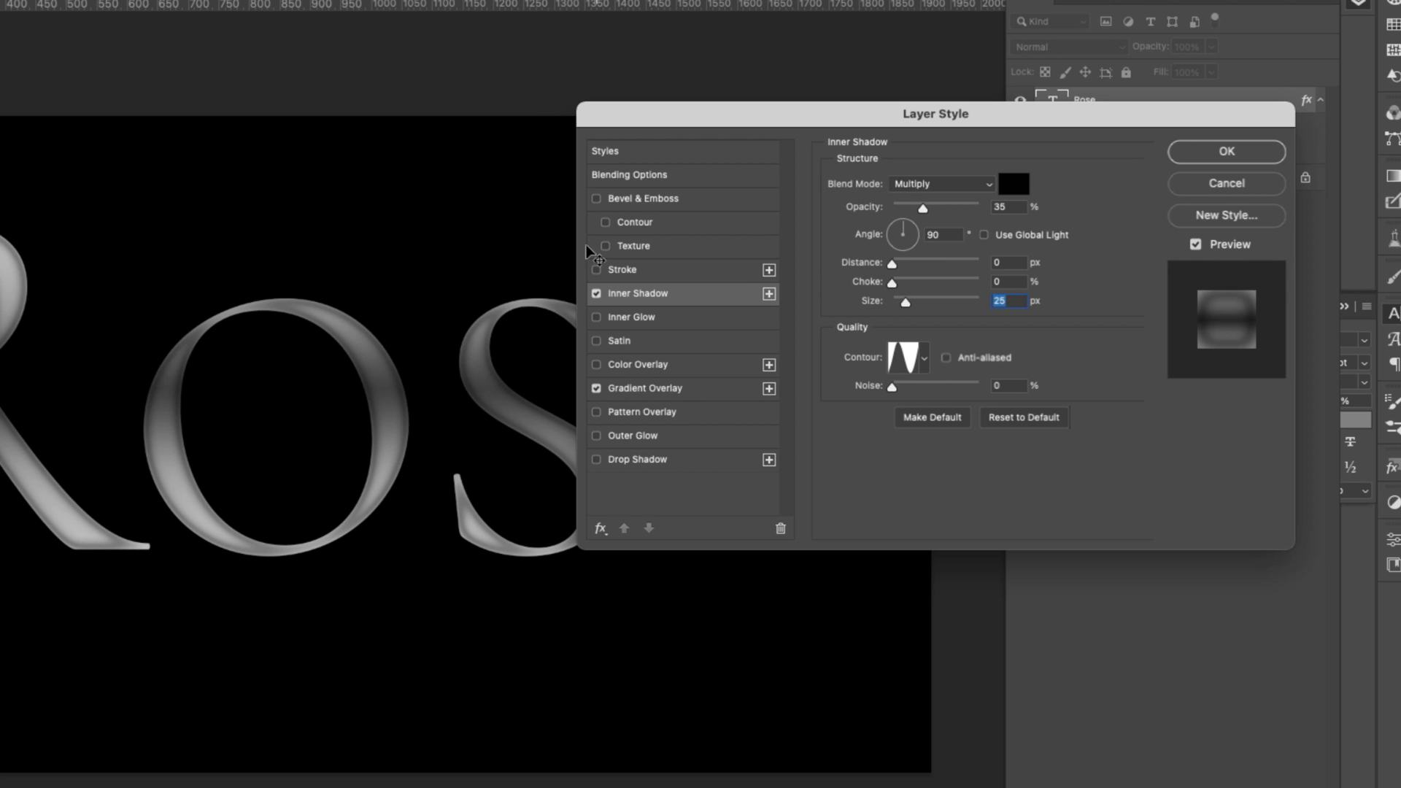
Step: Enable a 5 px inside Stroke on the letters, in Overlay mode with a gradient fill
{"action": "left_click", "coordinate": [627, 271]}
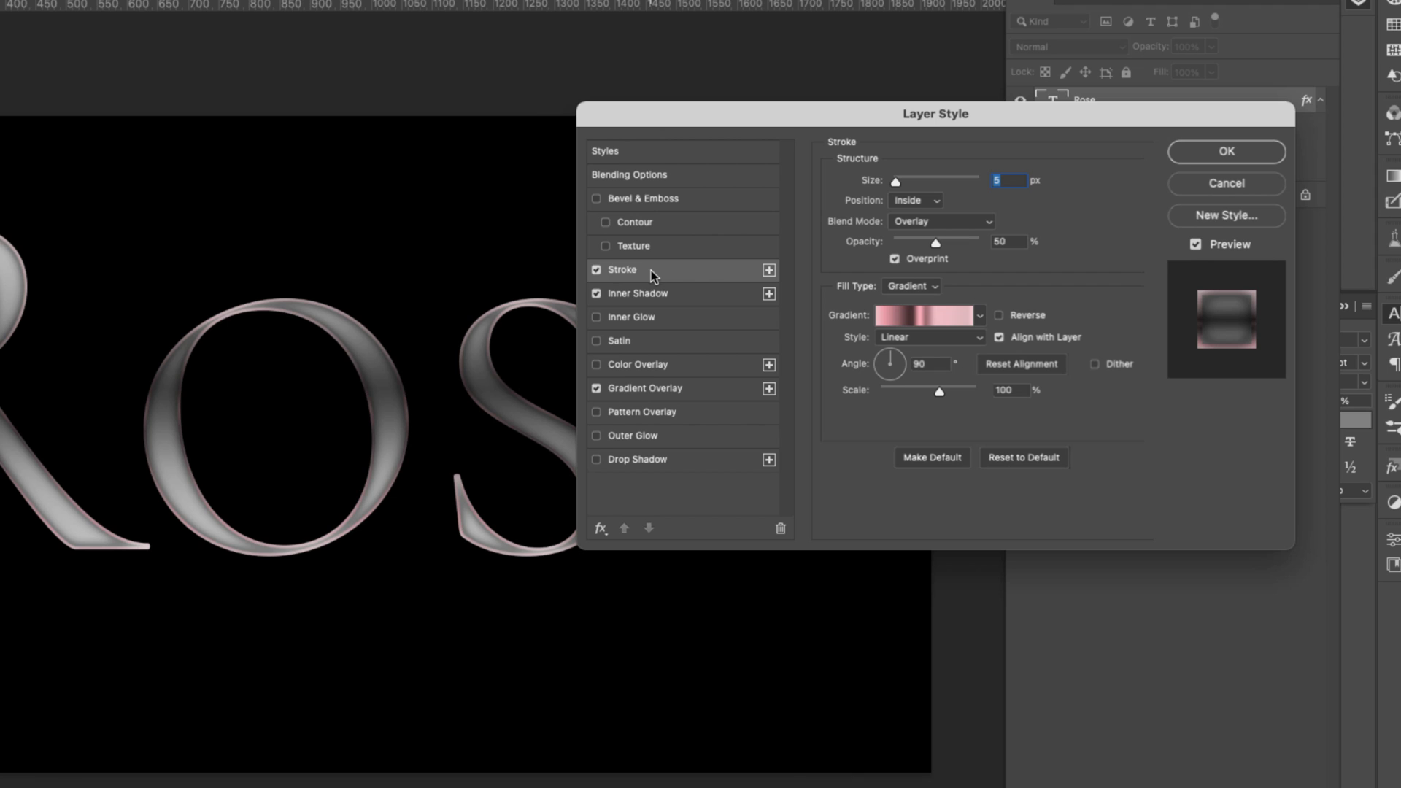
{"action": "left_click", "coordinate": [601, 528]}
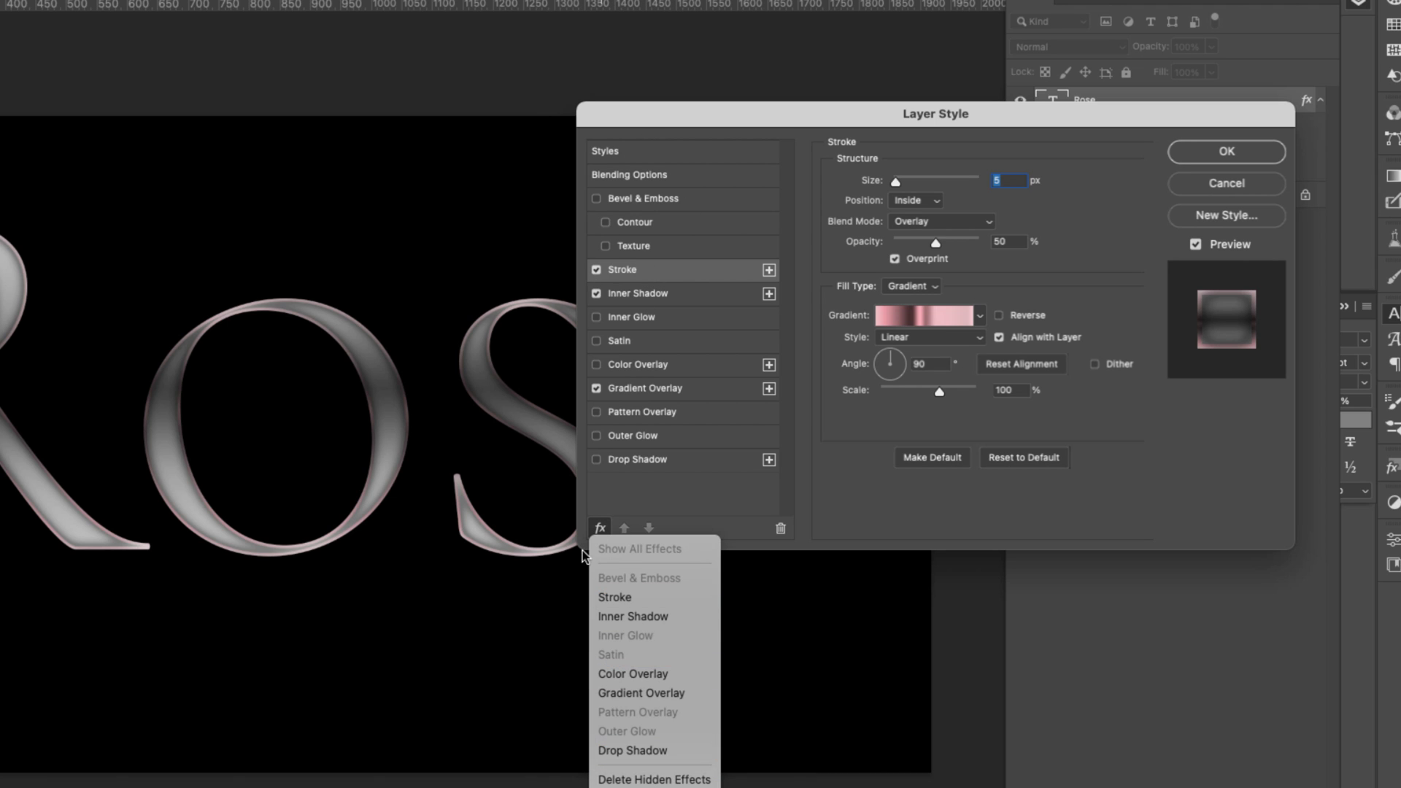
{"action": "left_click", "coordinate": [693, 509]}
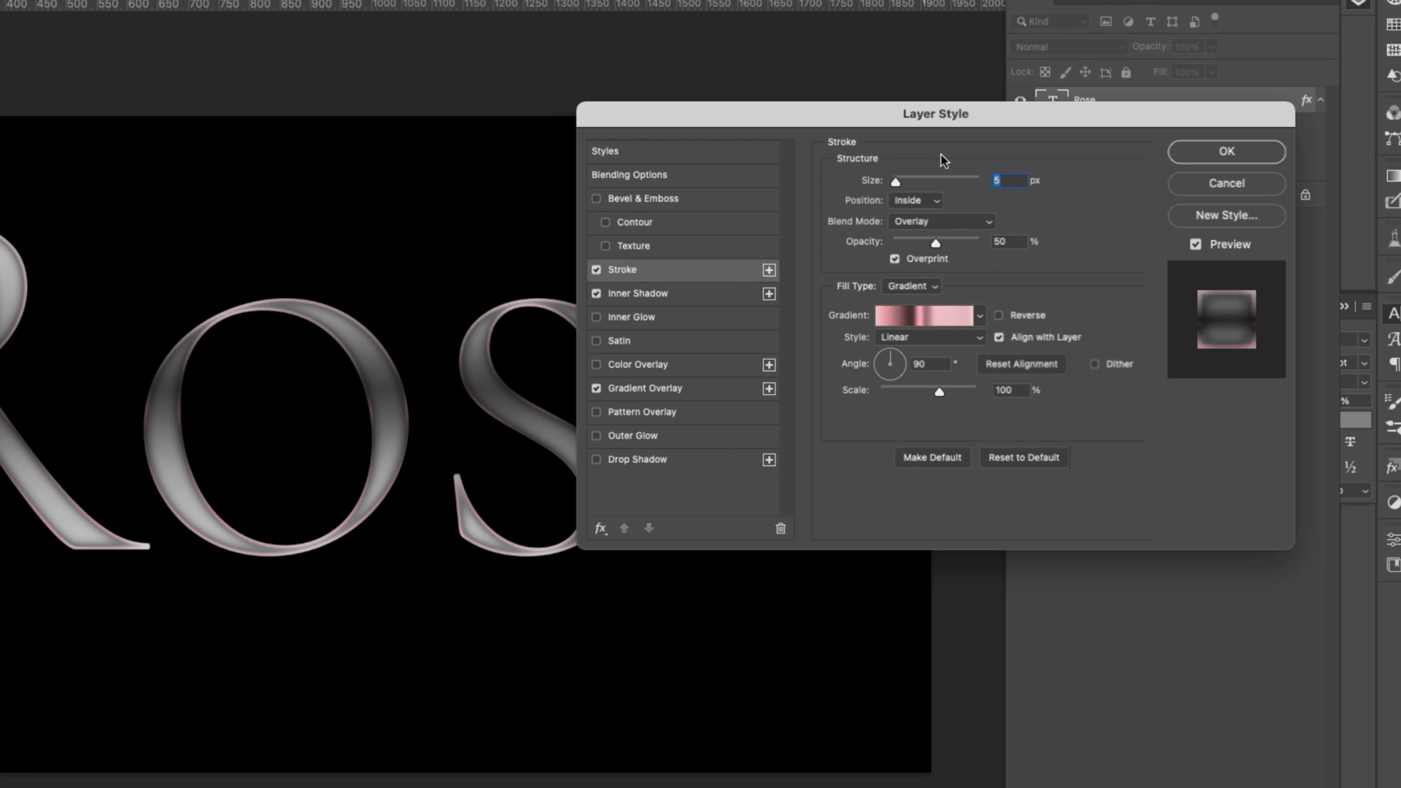
{"action": "left_click", "coordinate": [938, 292]}
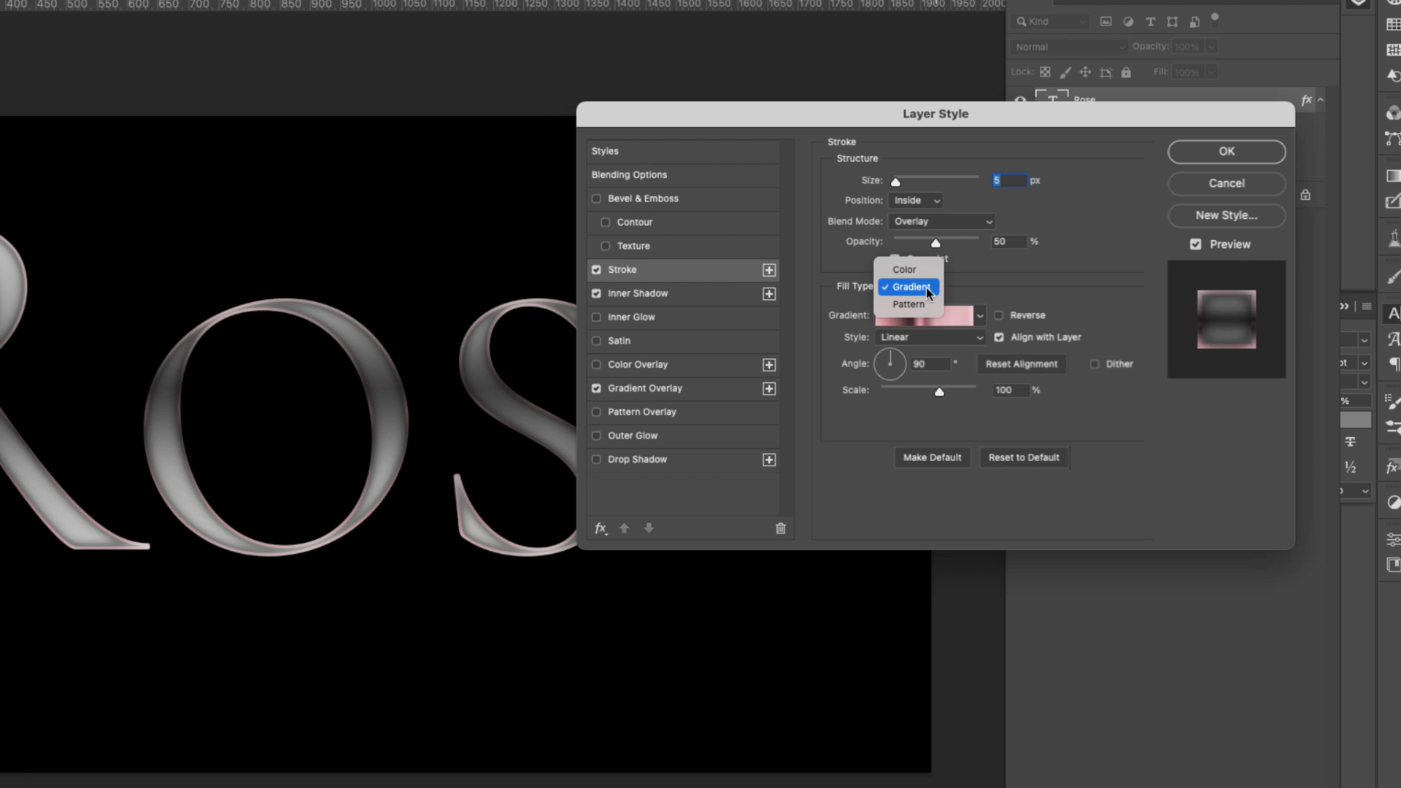
{"action": "left_click", "coordinate": [928, 288]}
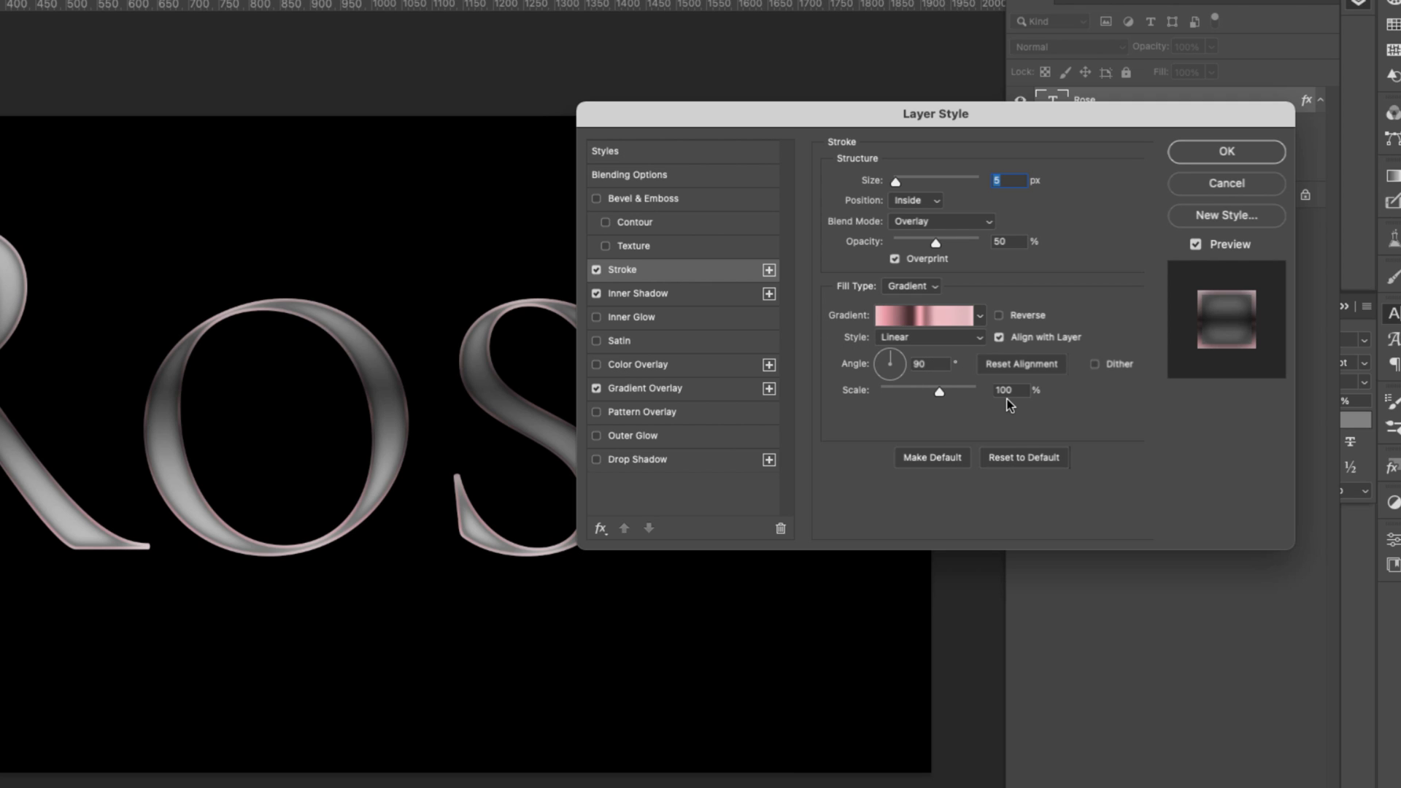
{"action": "left_click", "coordinate": [942, 321]}
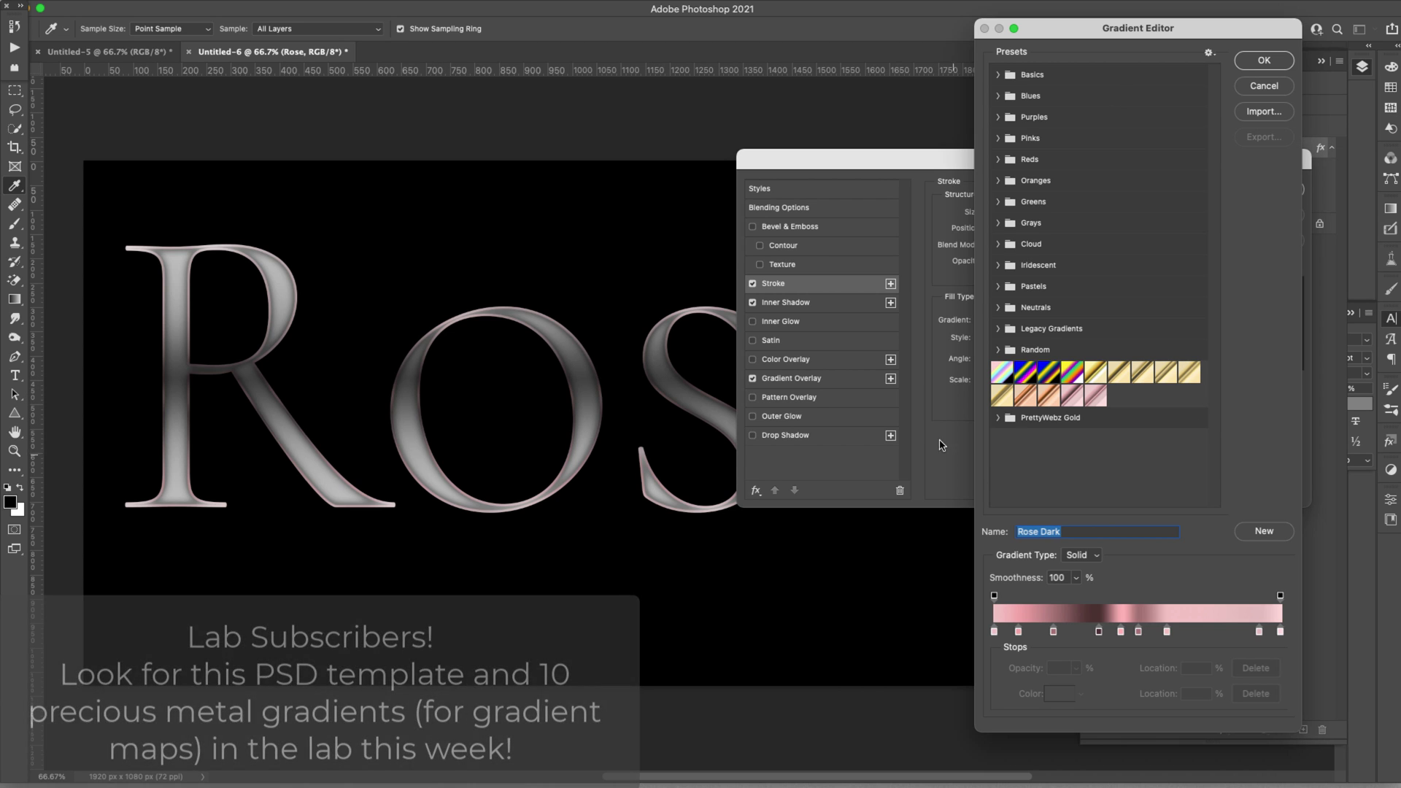
{"action": "left_click", "coordinate": [1098, 631]}
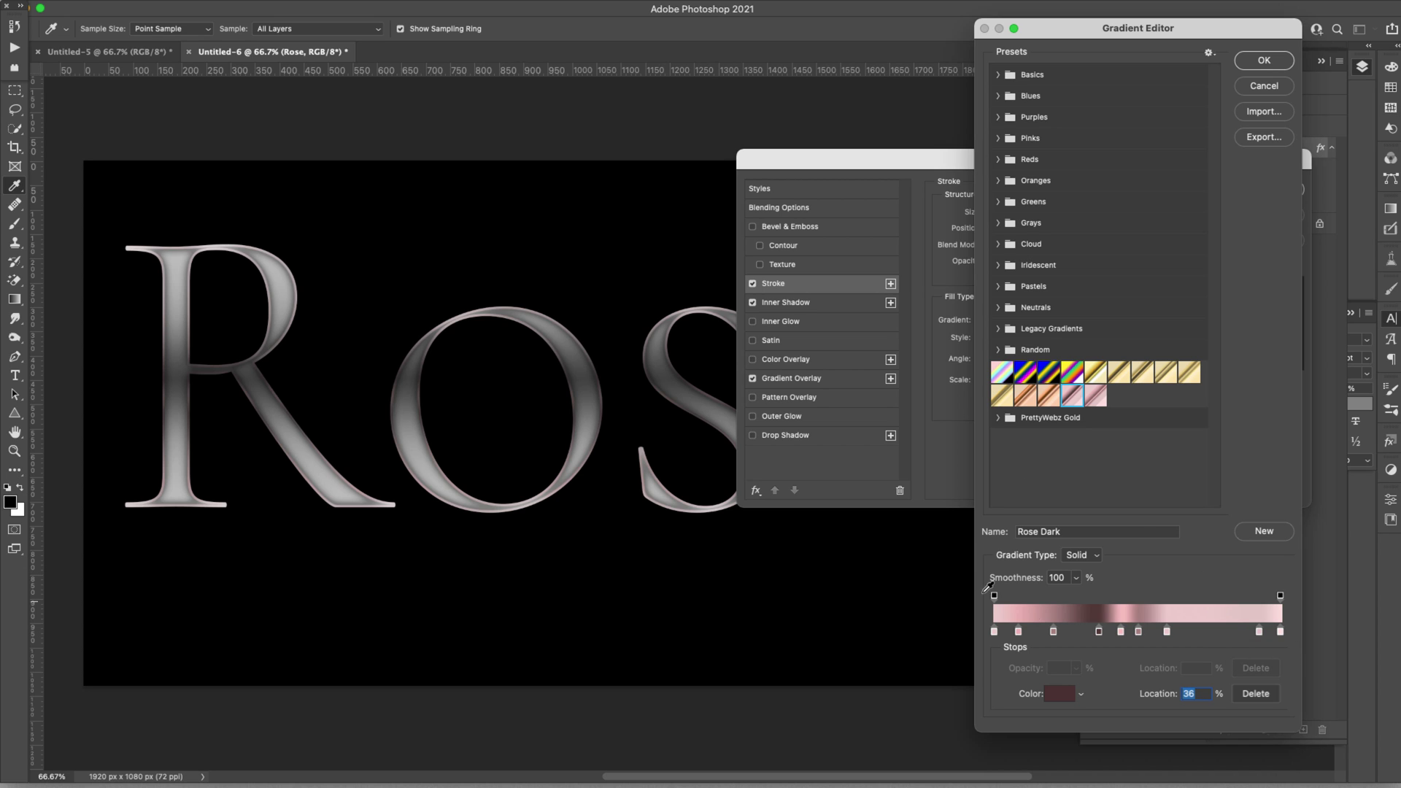
{"action": "left_click", "coordinate": [1270, 63]}
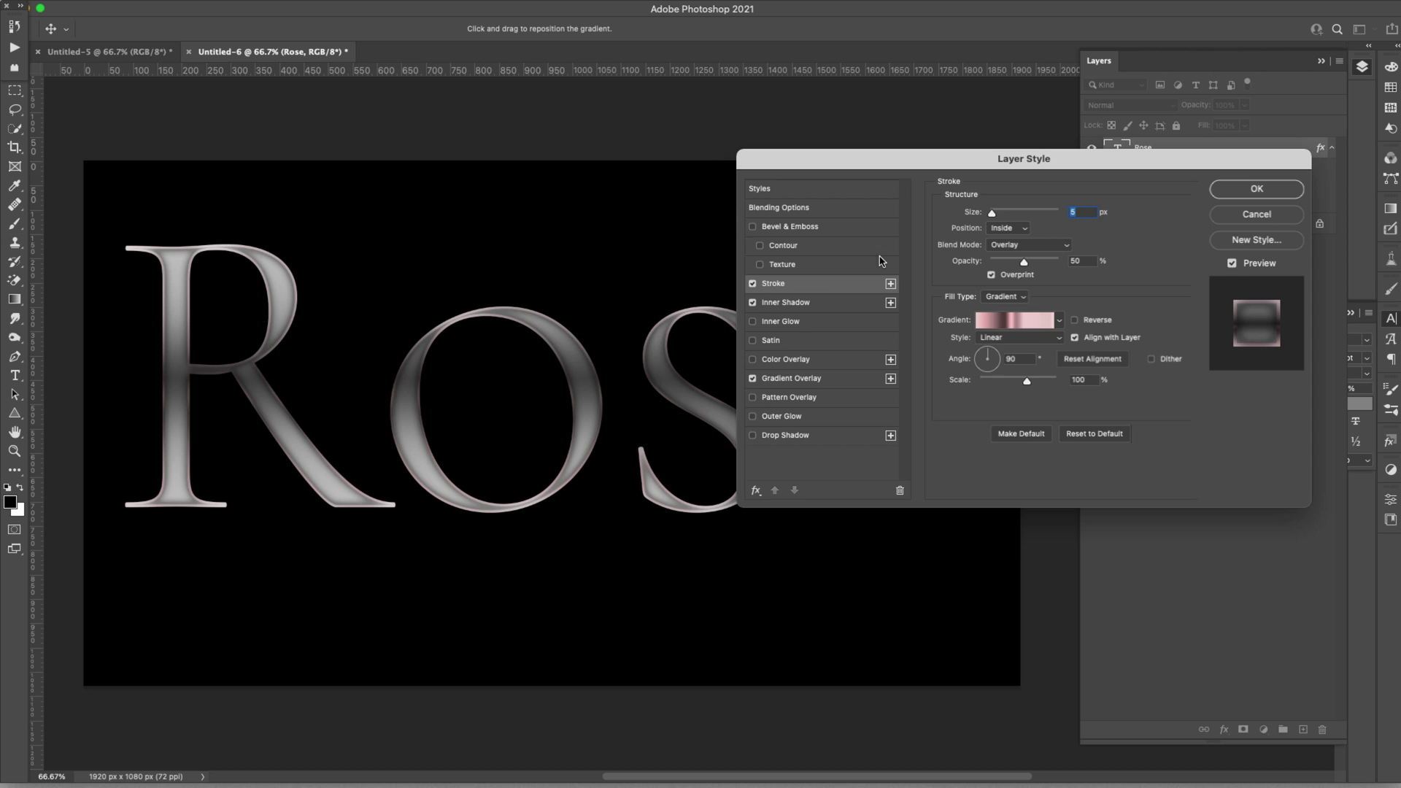
Step: Apply the layer styles, then add a new layer above Rose filled with white
{"action": "left_click", "coordinate": [1256, 189]}
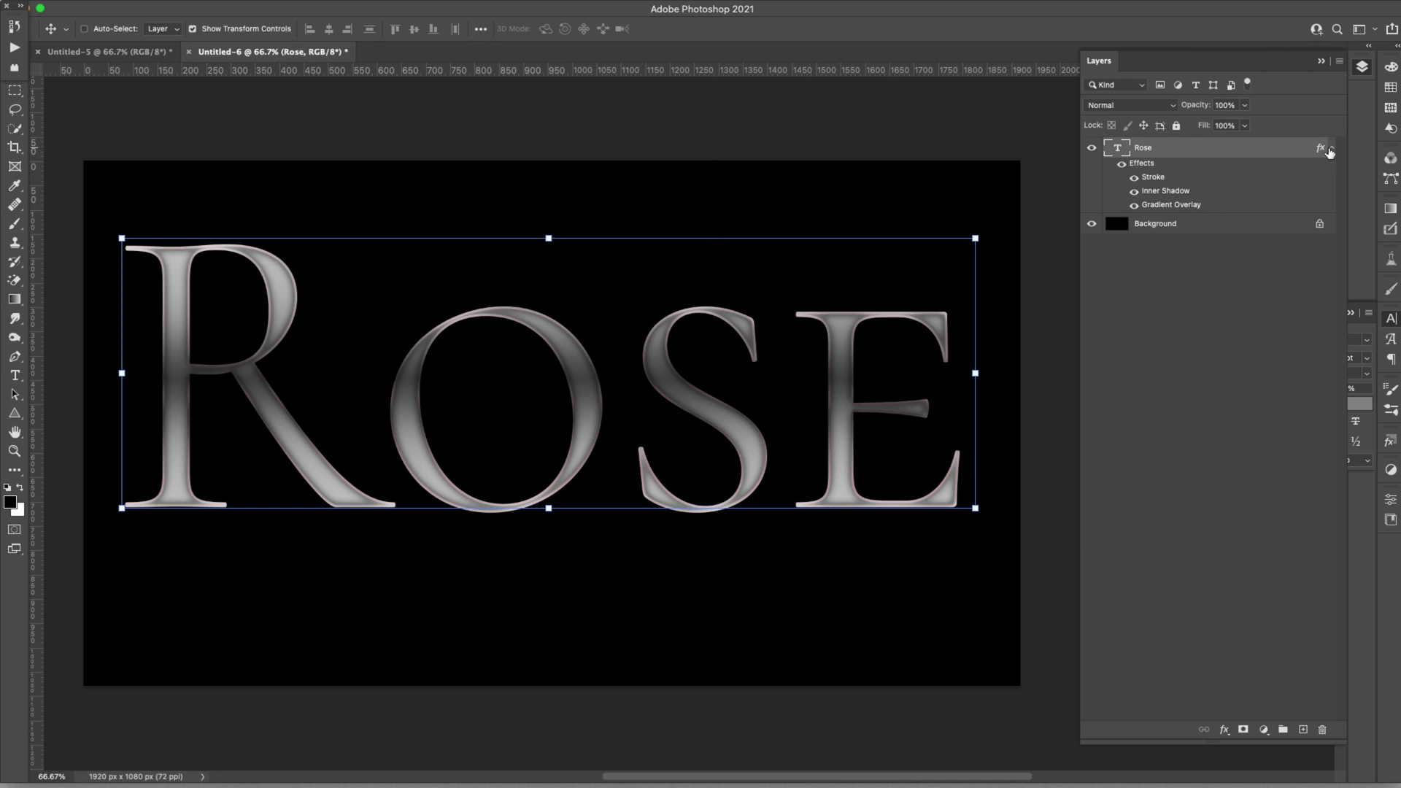
{"action": "left_click", "coordinate": [1331, 148]}
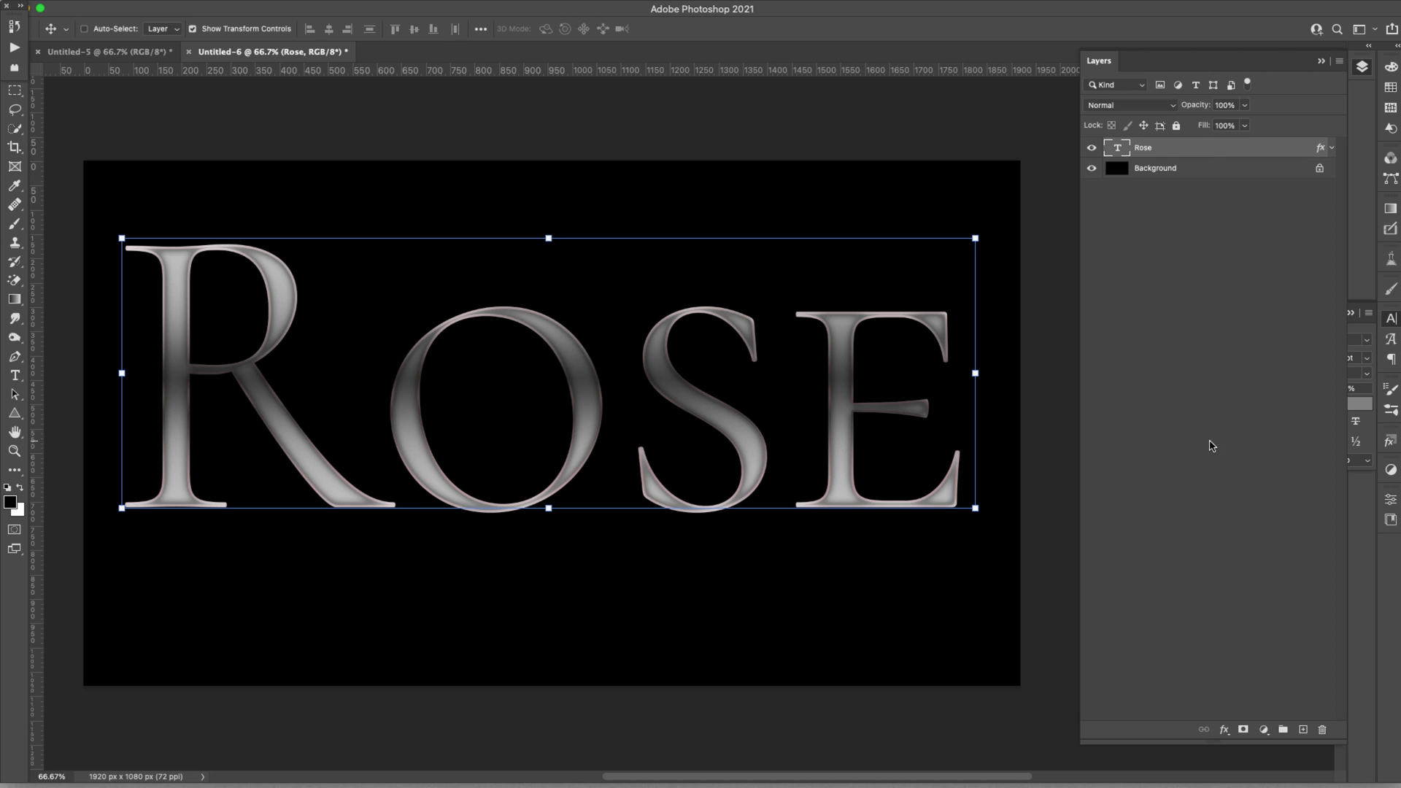
{"action": "left_click", "coordinate": [1303, 729]}
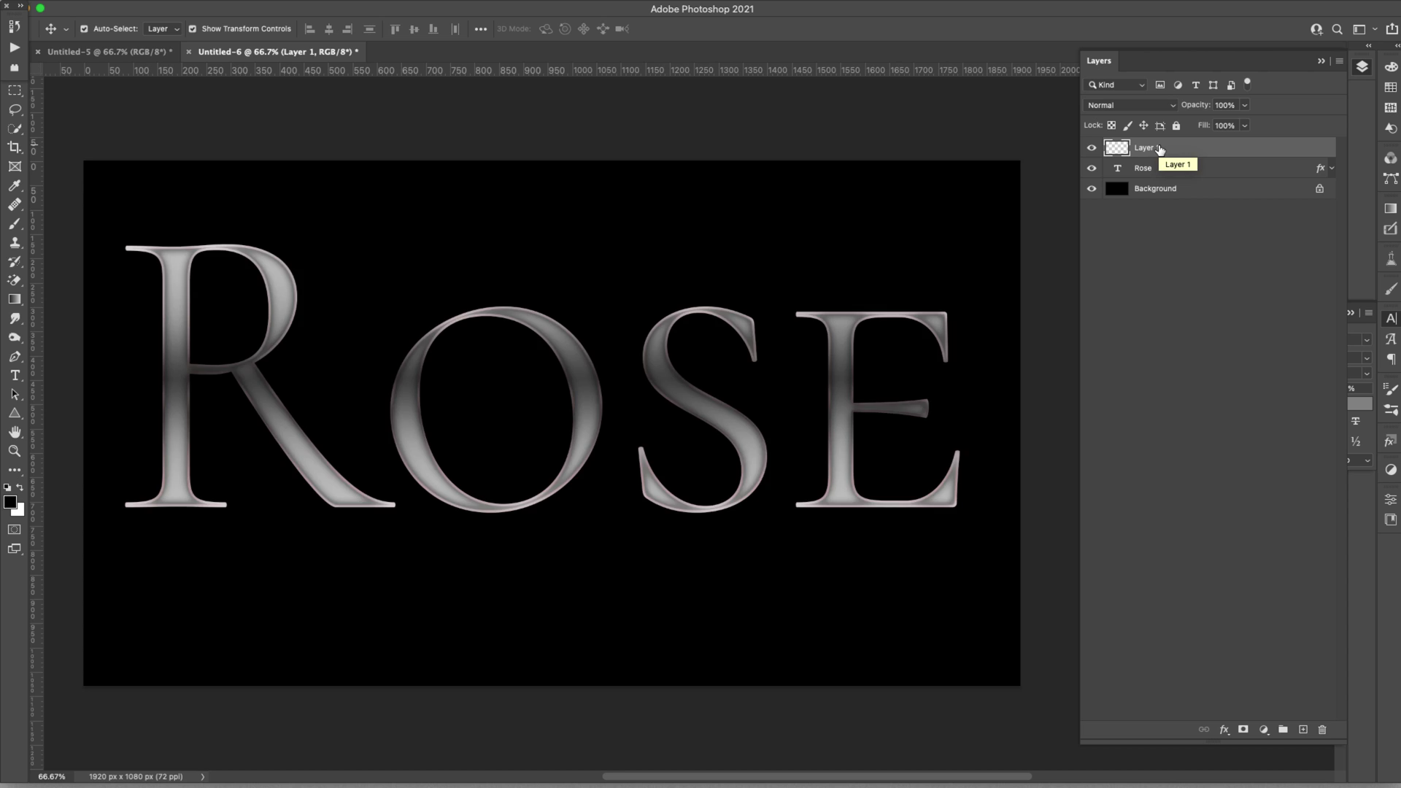
{"action": "key", "text": "super+BackSpace"}
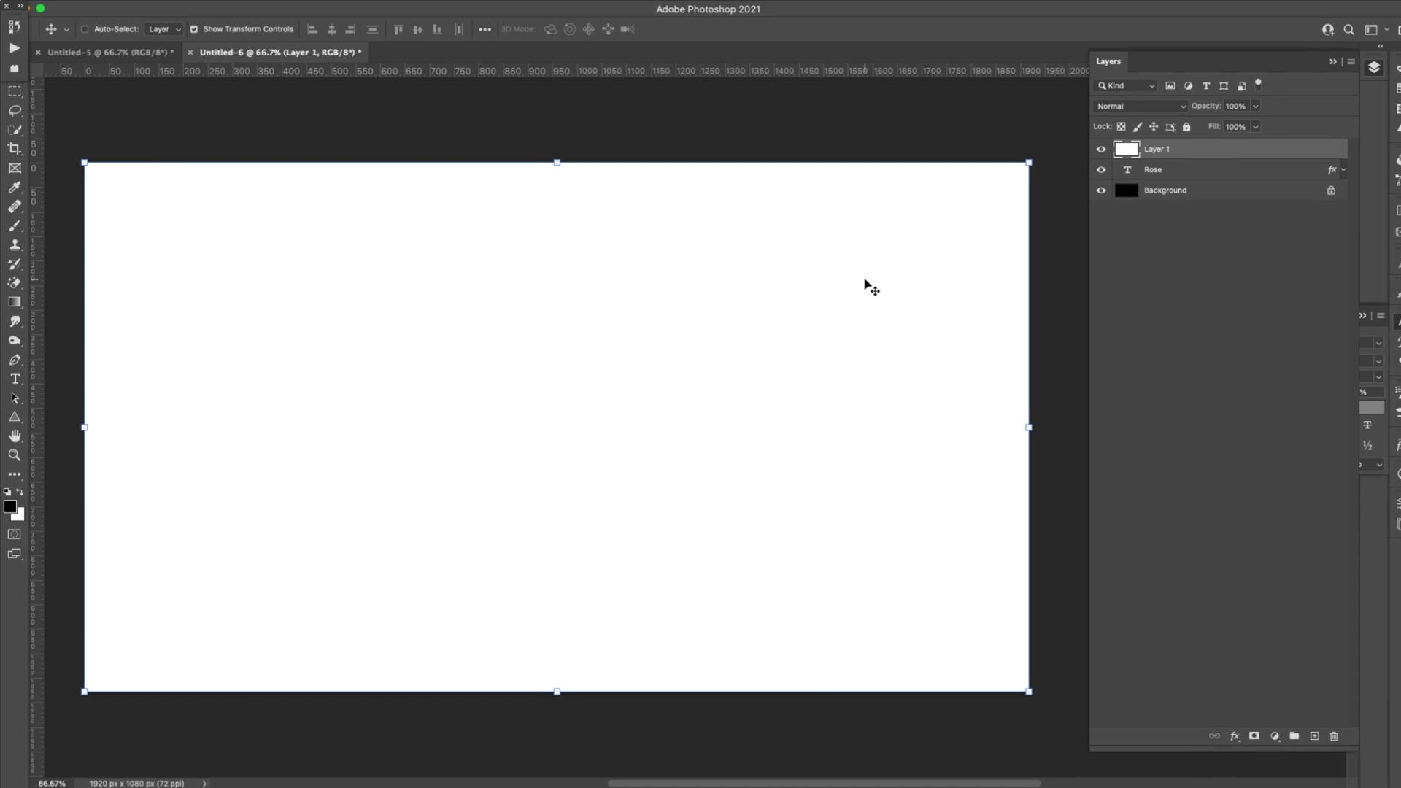
Step: Cover the white layer with 100% monochromatic Add Noise
{"action": "left_click", "coordinate": [442, 16]}
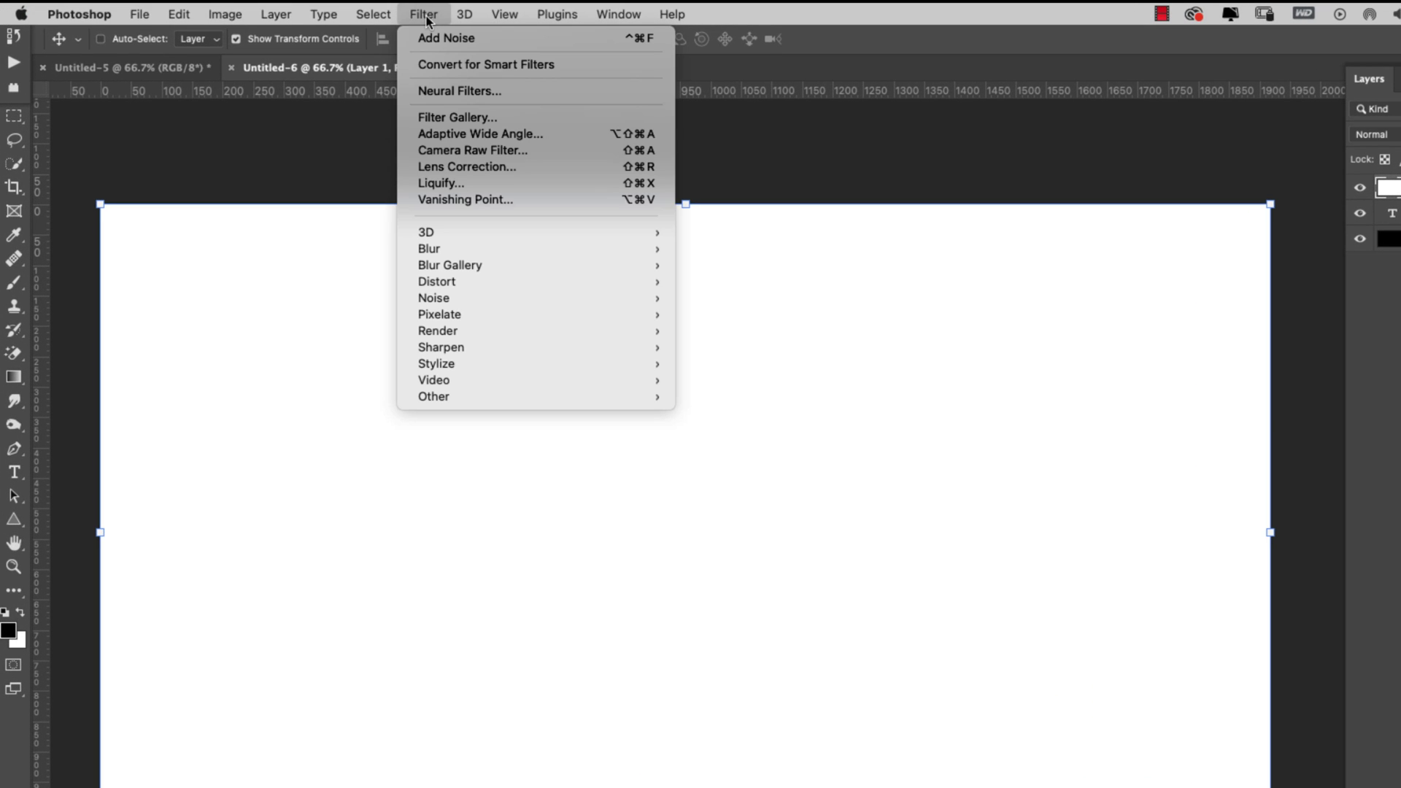
{"action": "mouse_move", "coordinate": [448, 294]}
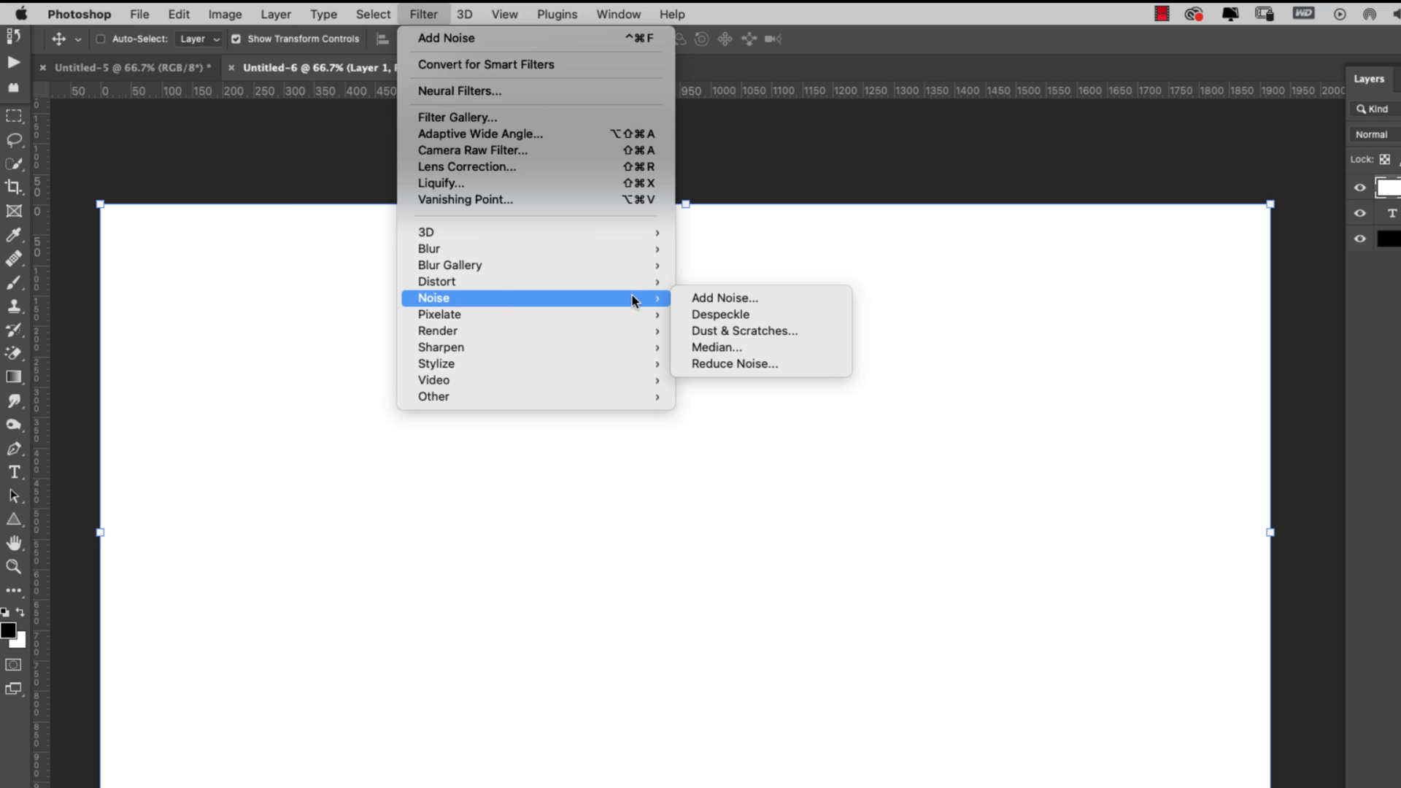
{"action": "left_click", "coordinate": [707, 297]}
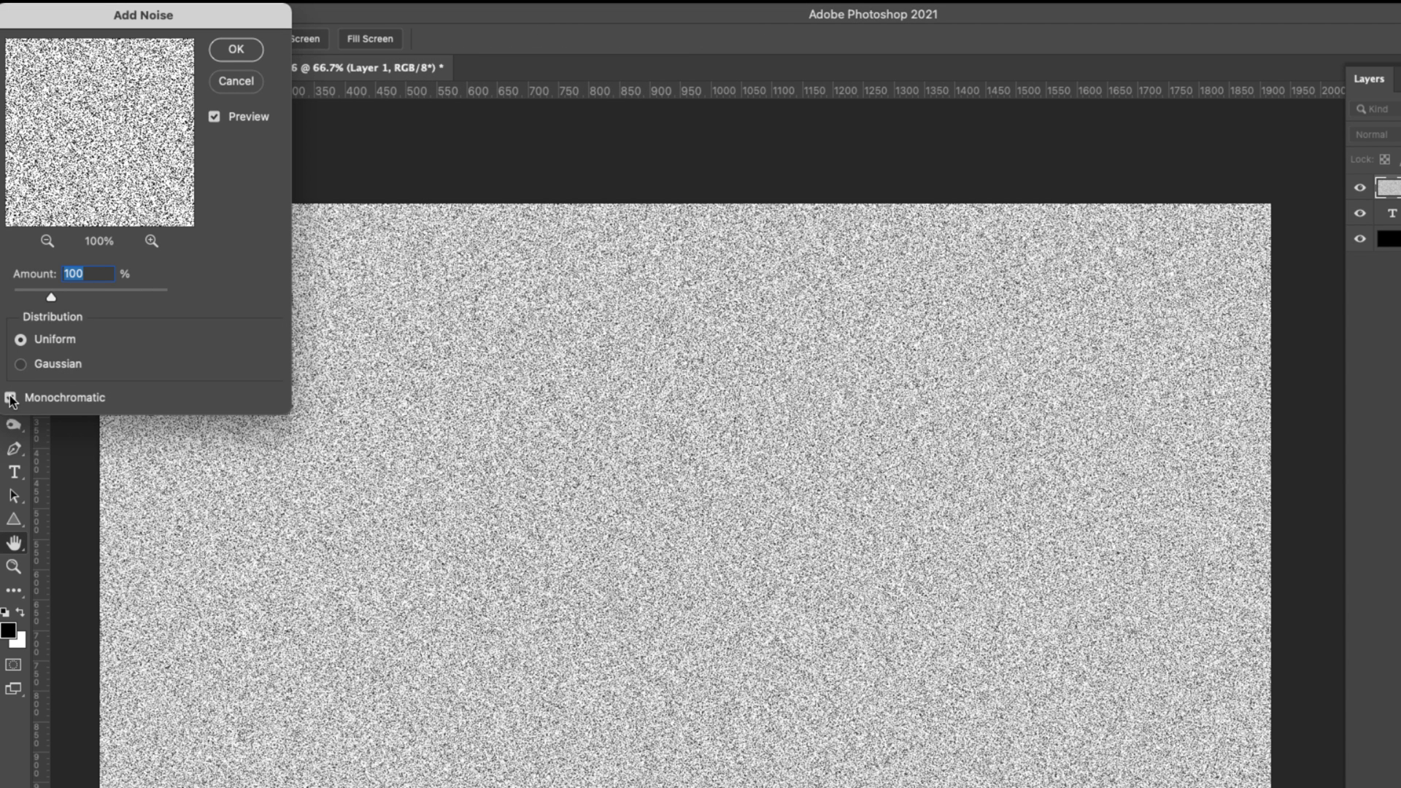
{"action": "left_click", "coordinate": [236, 49]}
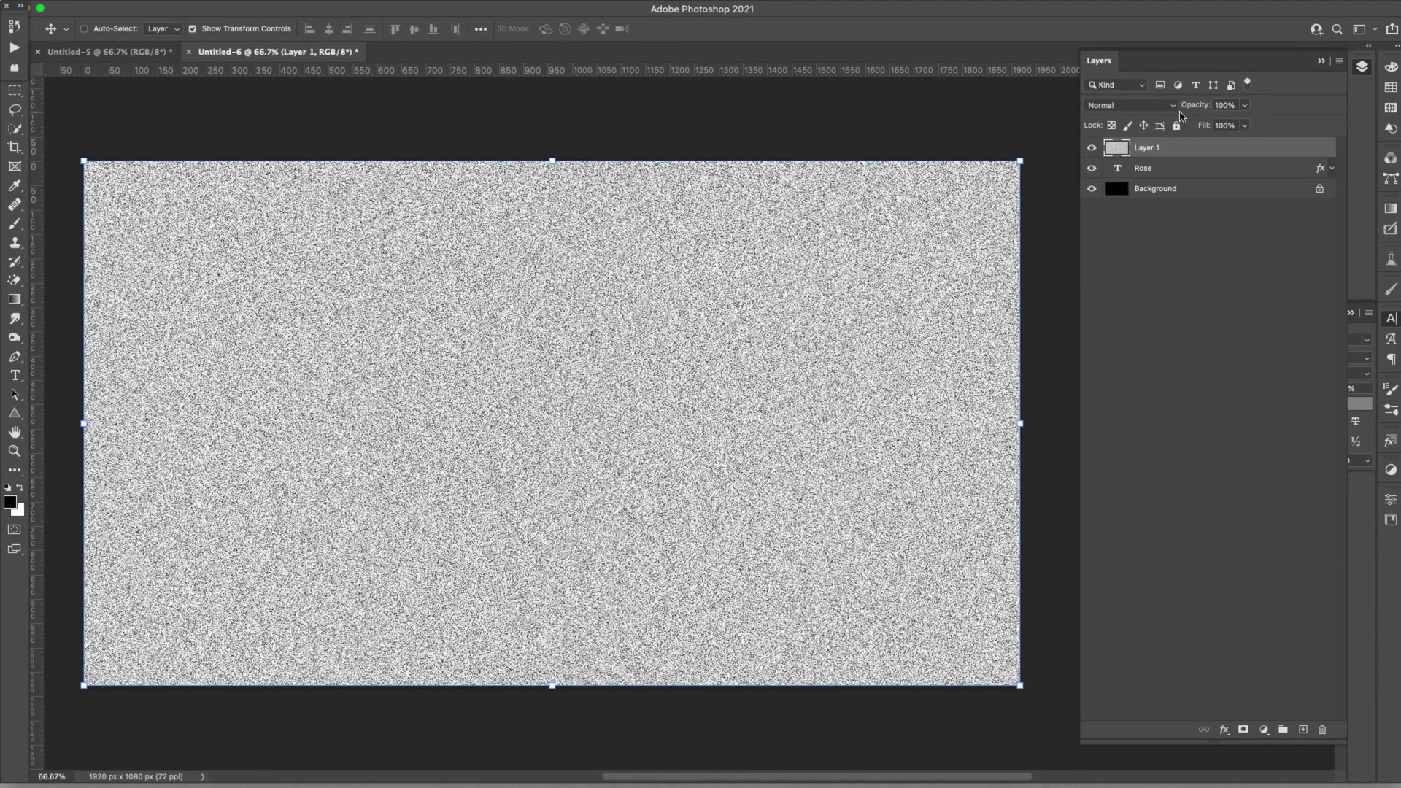
Step: Set Layer 1 to Soft Light at 15% opacity and rename it 'Noise'
{"action": "left_click", "coordinate": [1127, 106]}
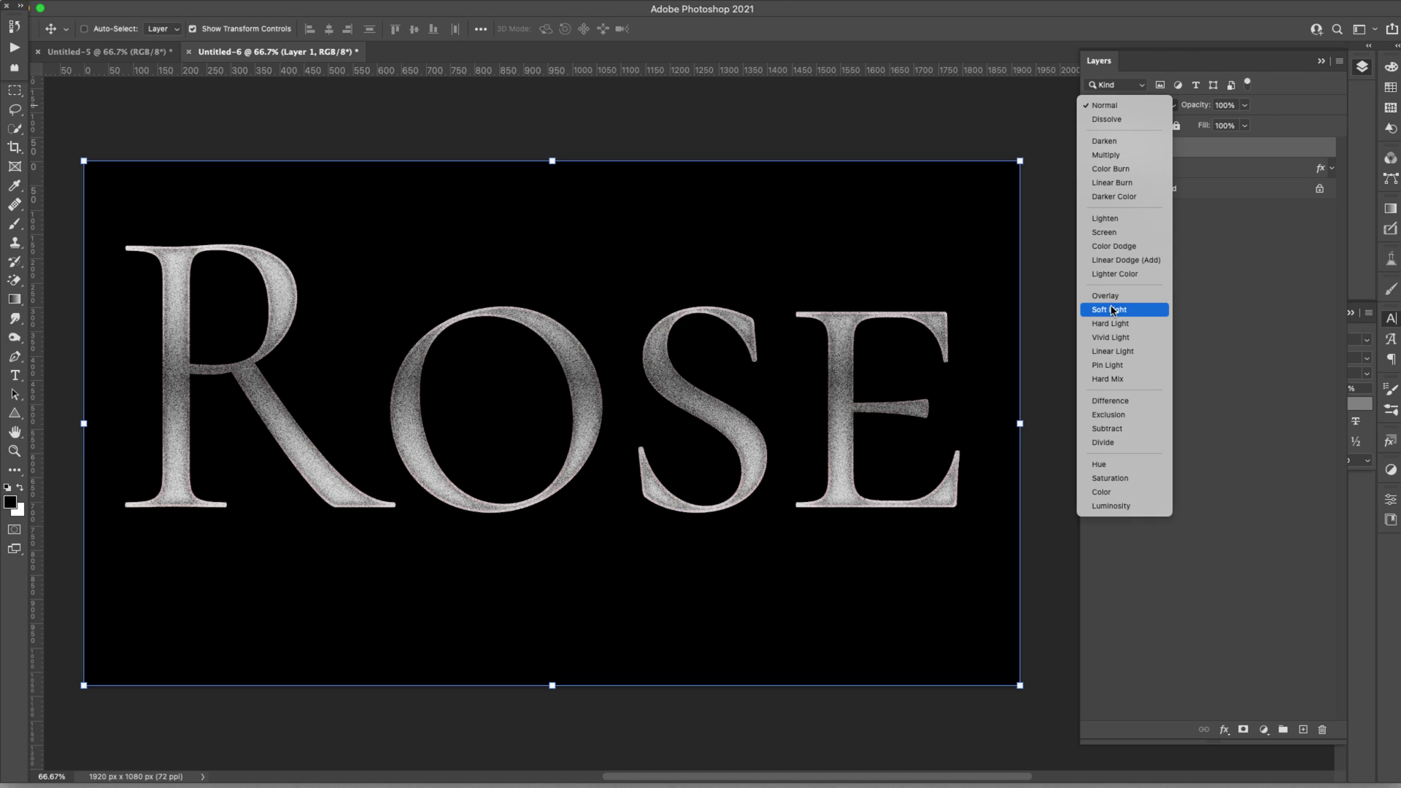
{"action": "left_click", "coordinate": [1112, 310]}
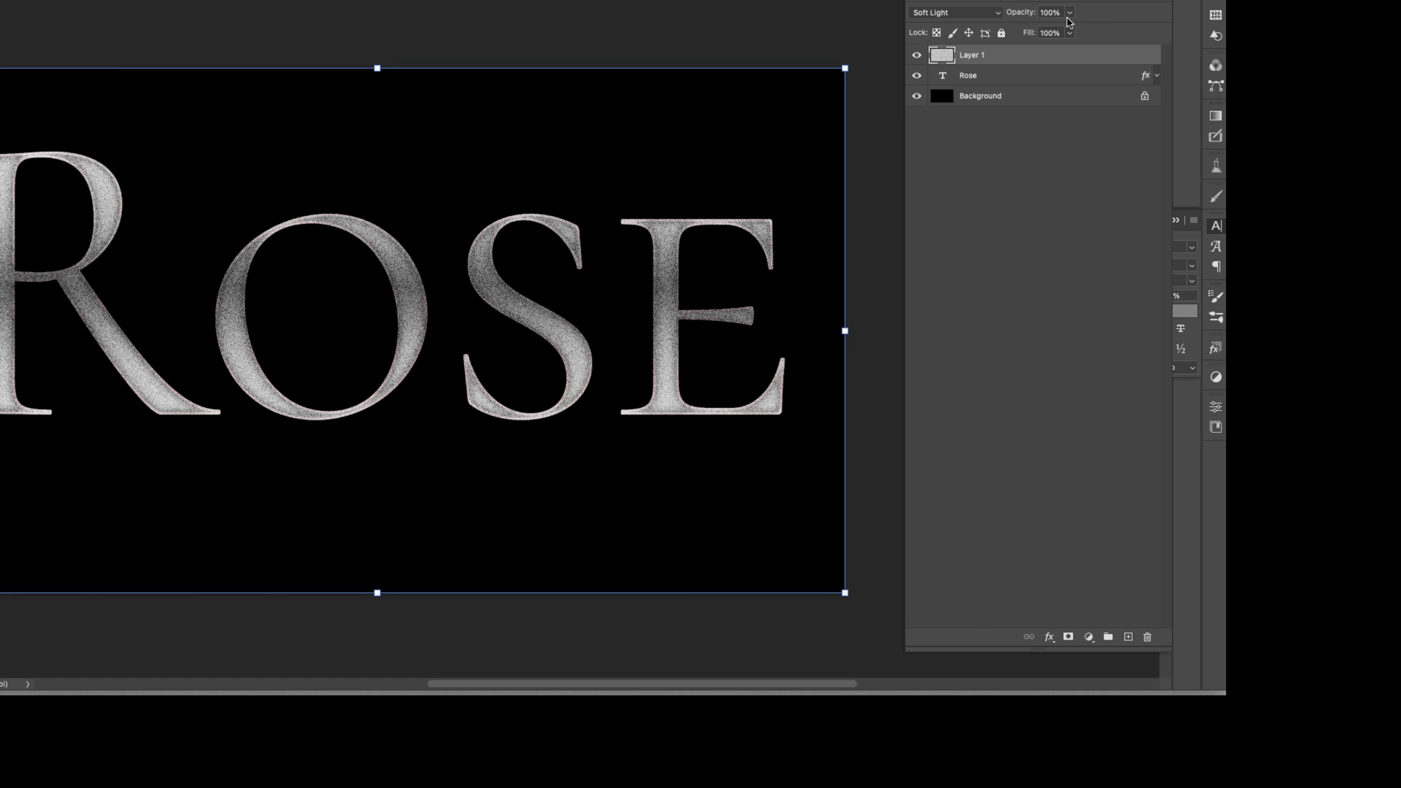
{"action": "left_click", "coordinate": [1069, 13]}
{"action": "left_click_drag", "start_coordinate": [1070, 37], "coordinate": [1015, 37]}
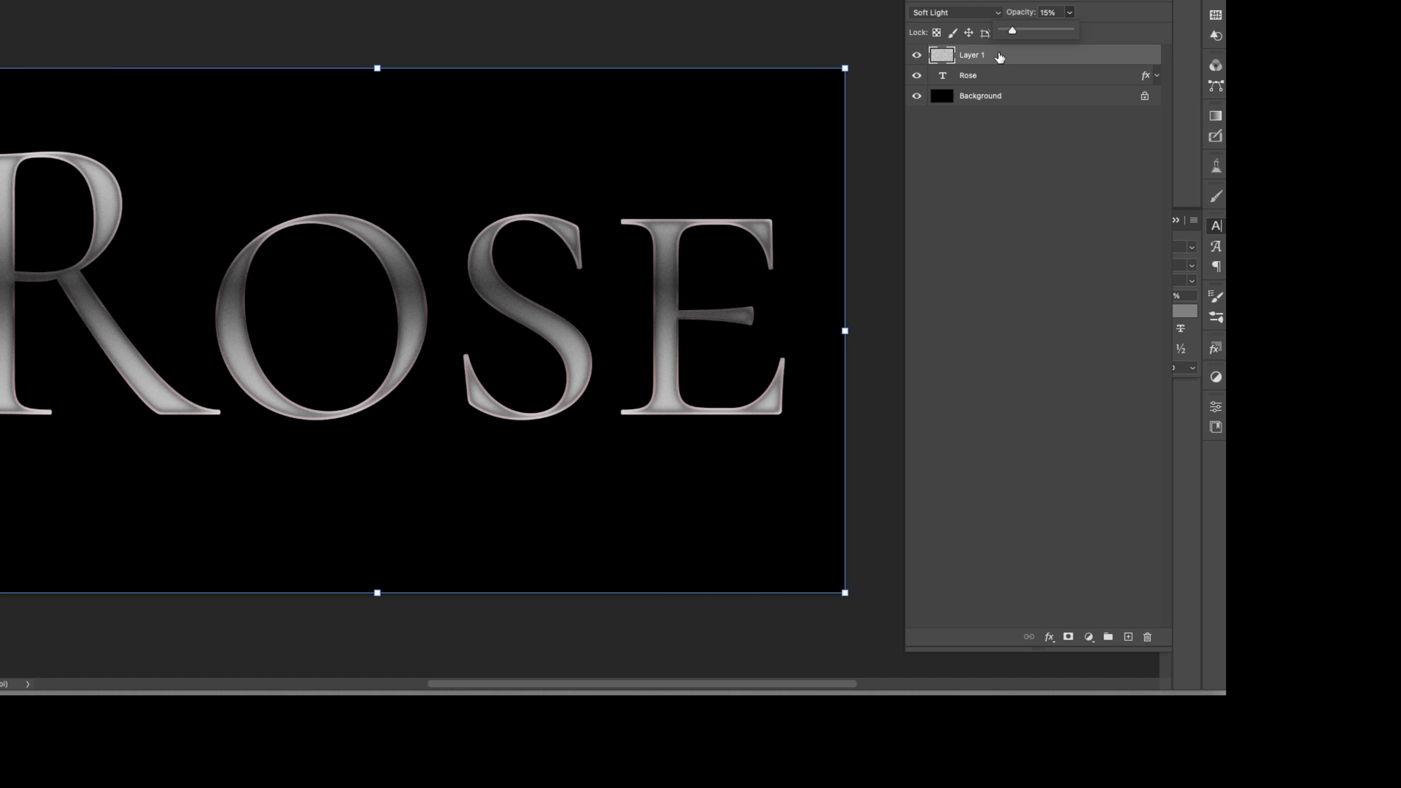
{"action": "left_click", "coordinate": [1016, 57]}
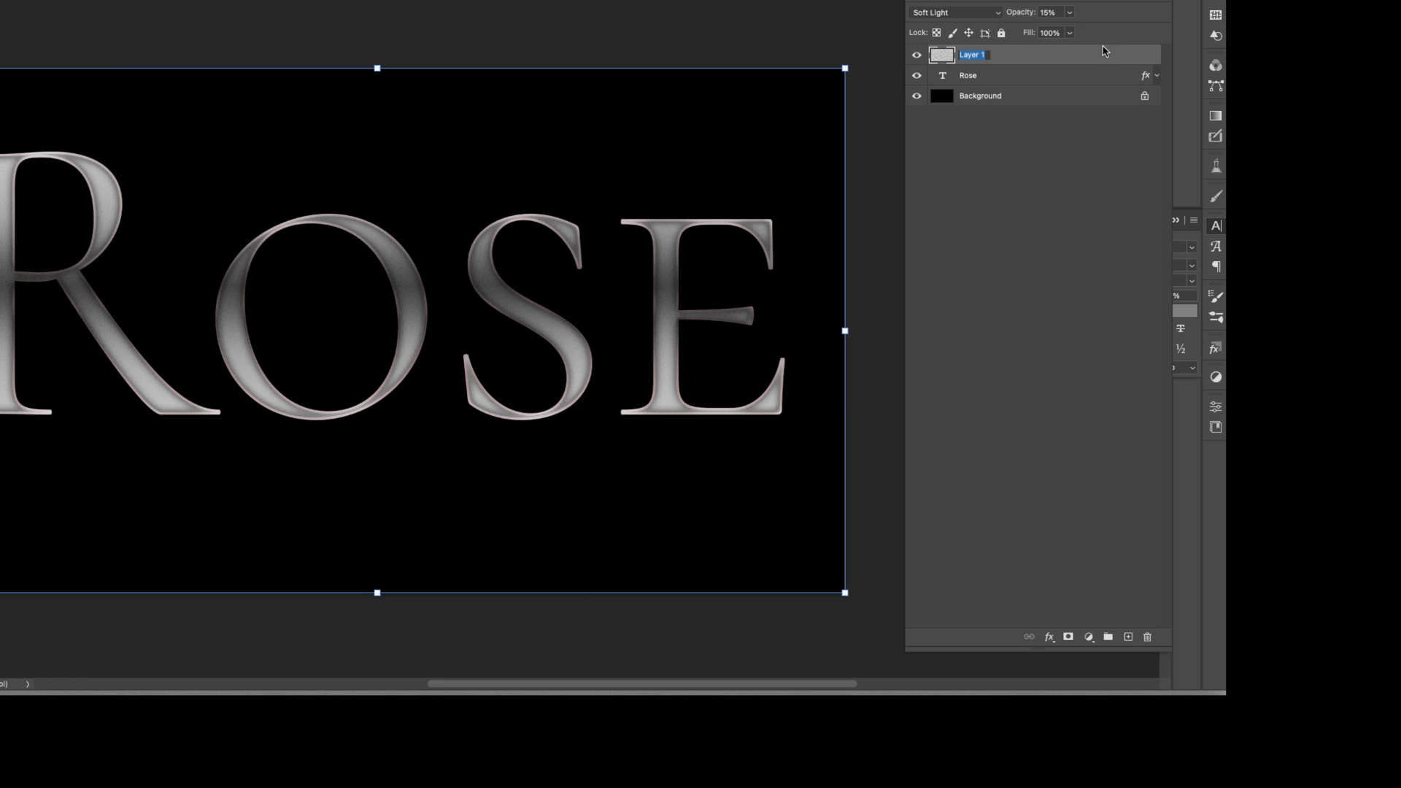
{"action": "type", "text": "Noise"}
{"action": "key", "text": "Return"}
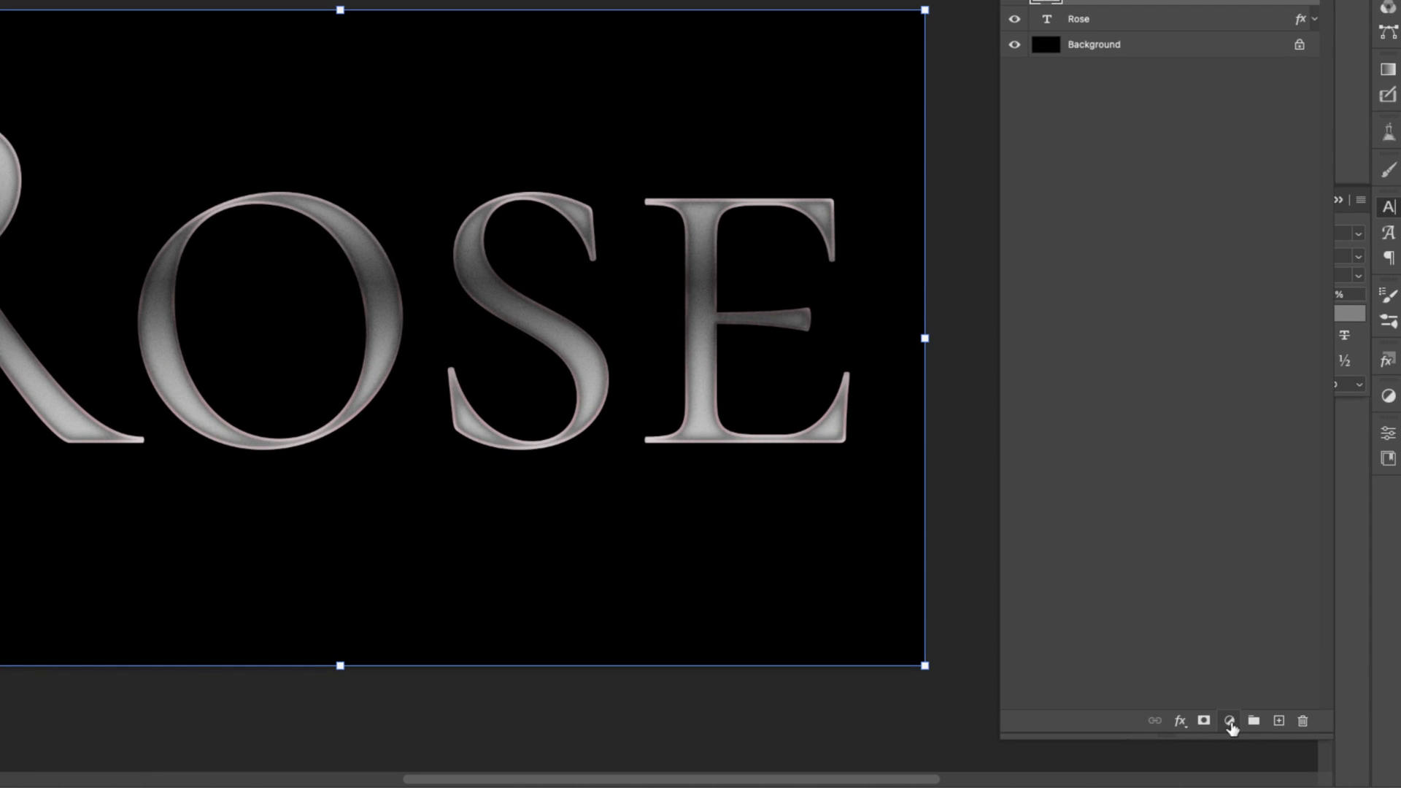
Step: Add a Gradient Map adjustment layer using the Rose Dark preset gradient
{"action": "left_click", "coordinate": [1230, 723]}
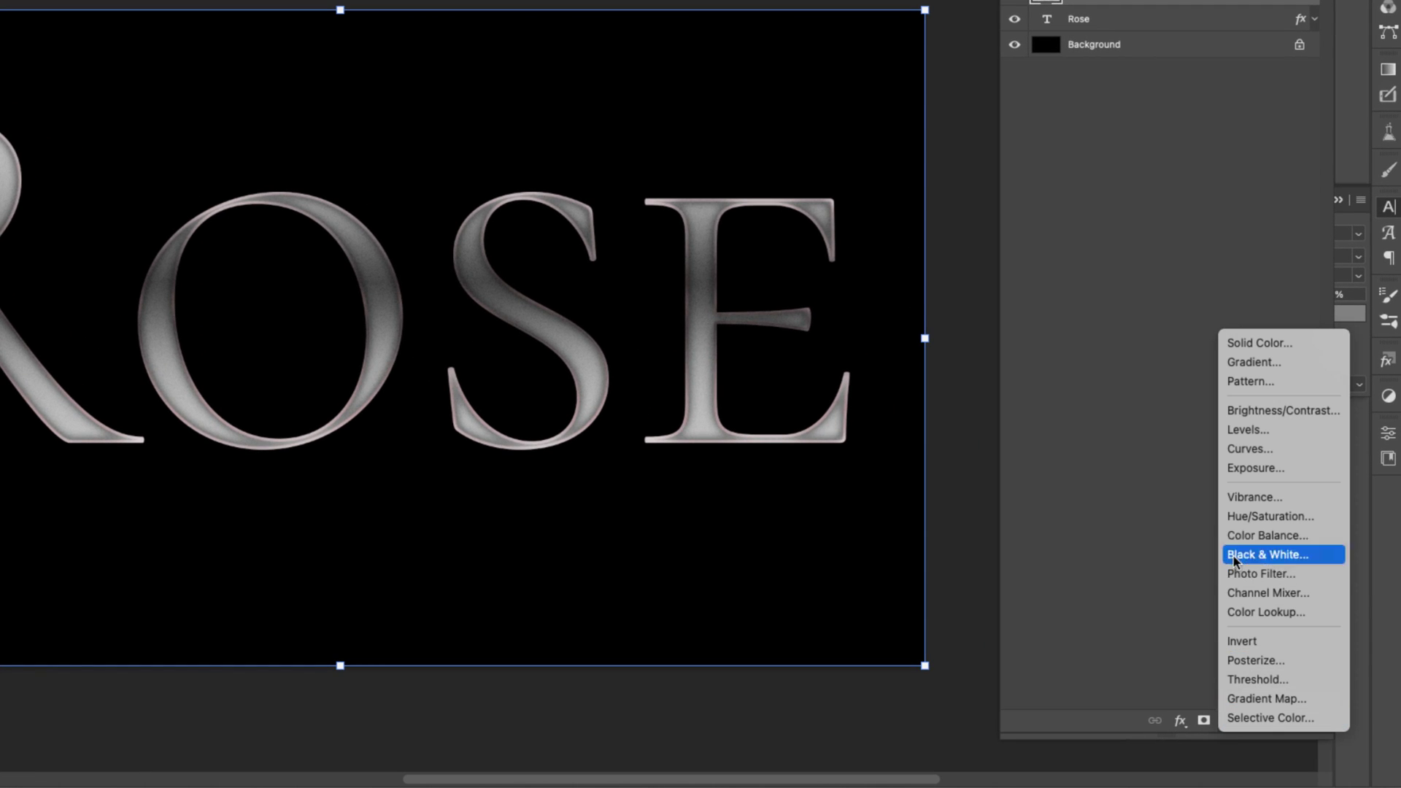
{"action": "left_click", "coordinate": [1265, 698]}
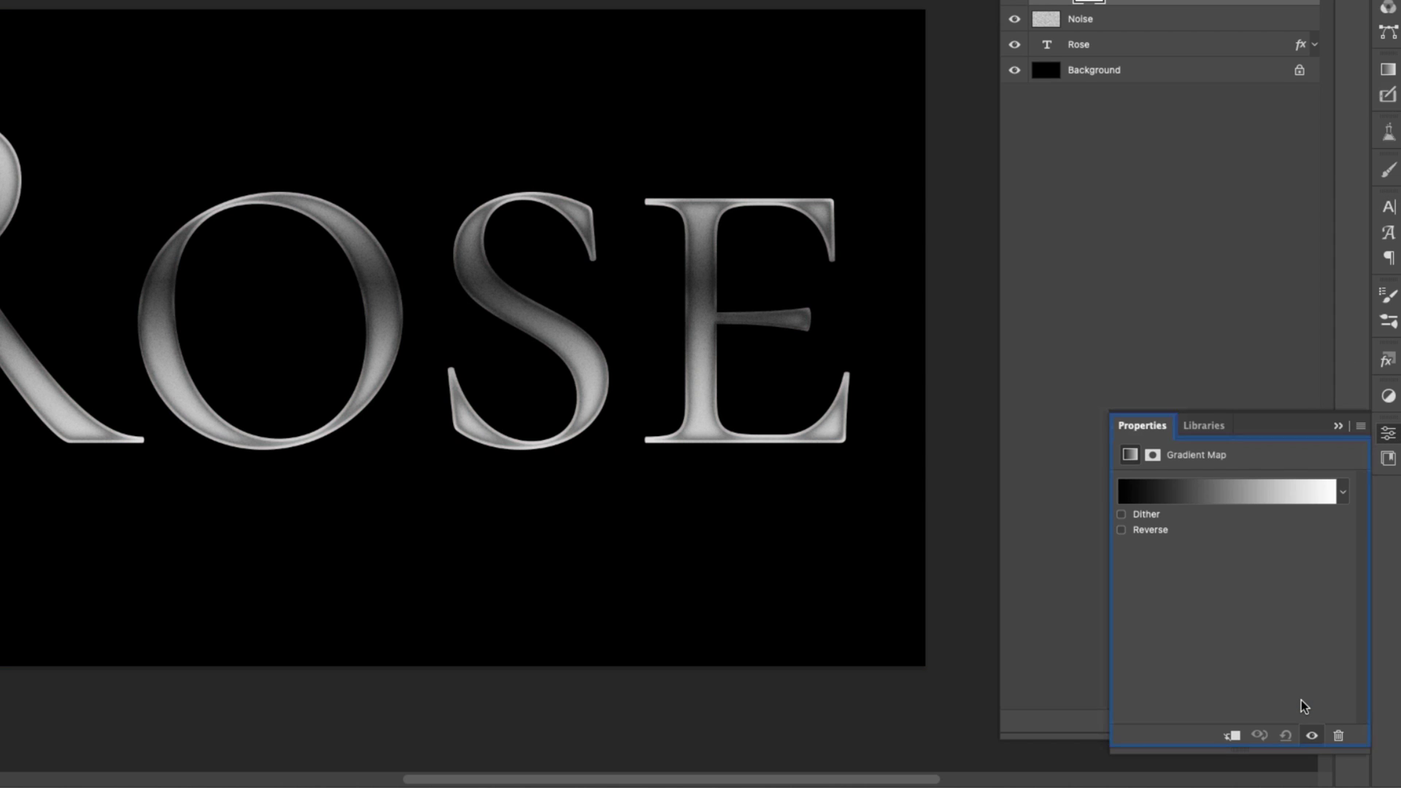
{"action": "left_click", "coordinate": [1236, 492]}
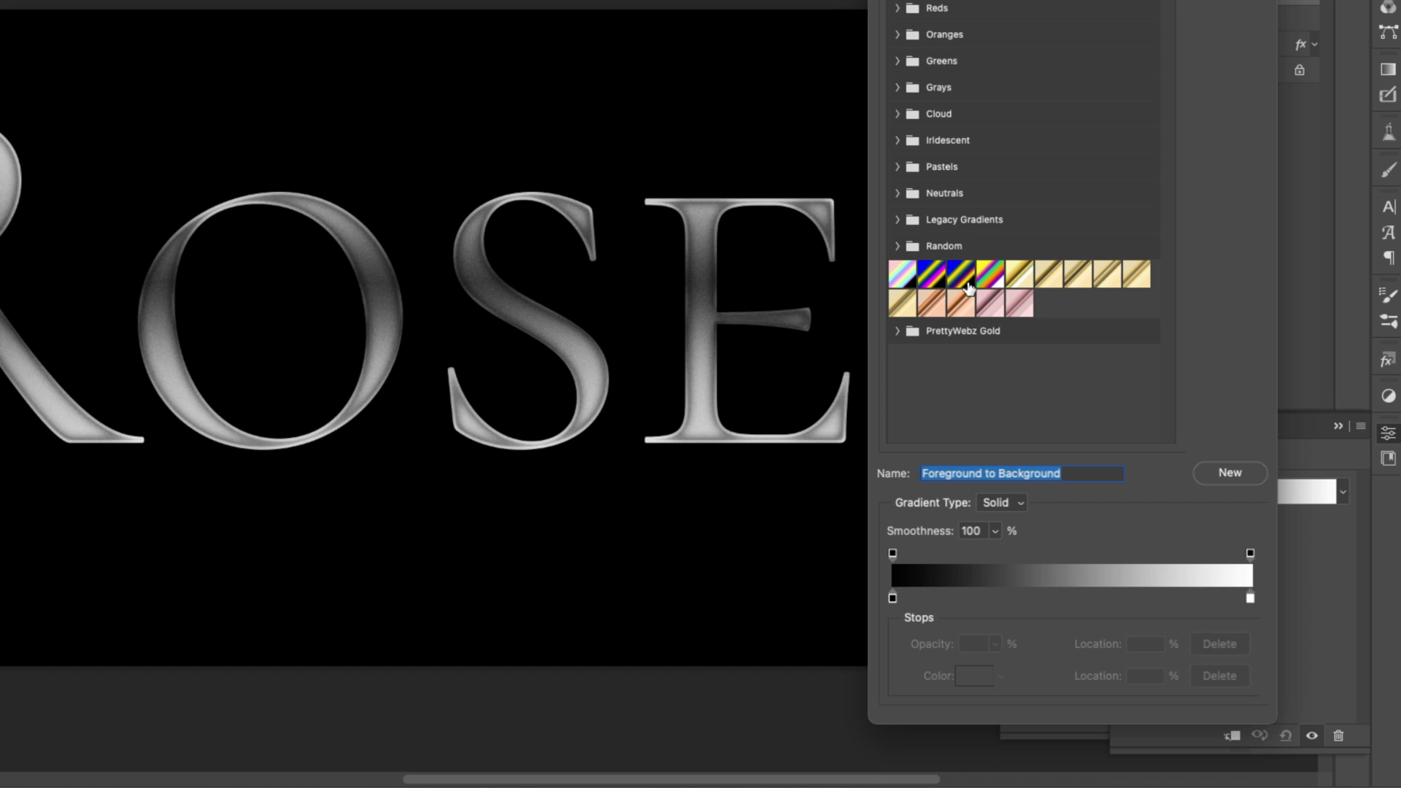
{"action": "left_click", "coordinate": [990, 303]}
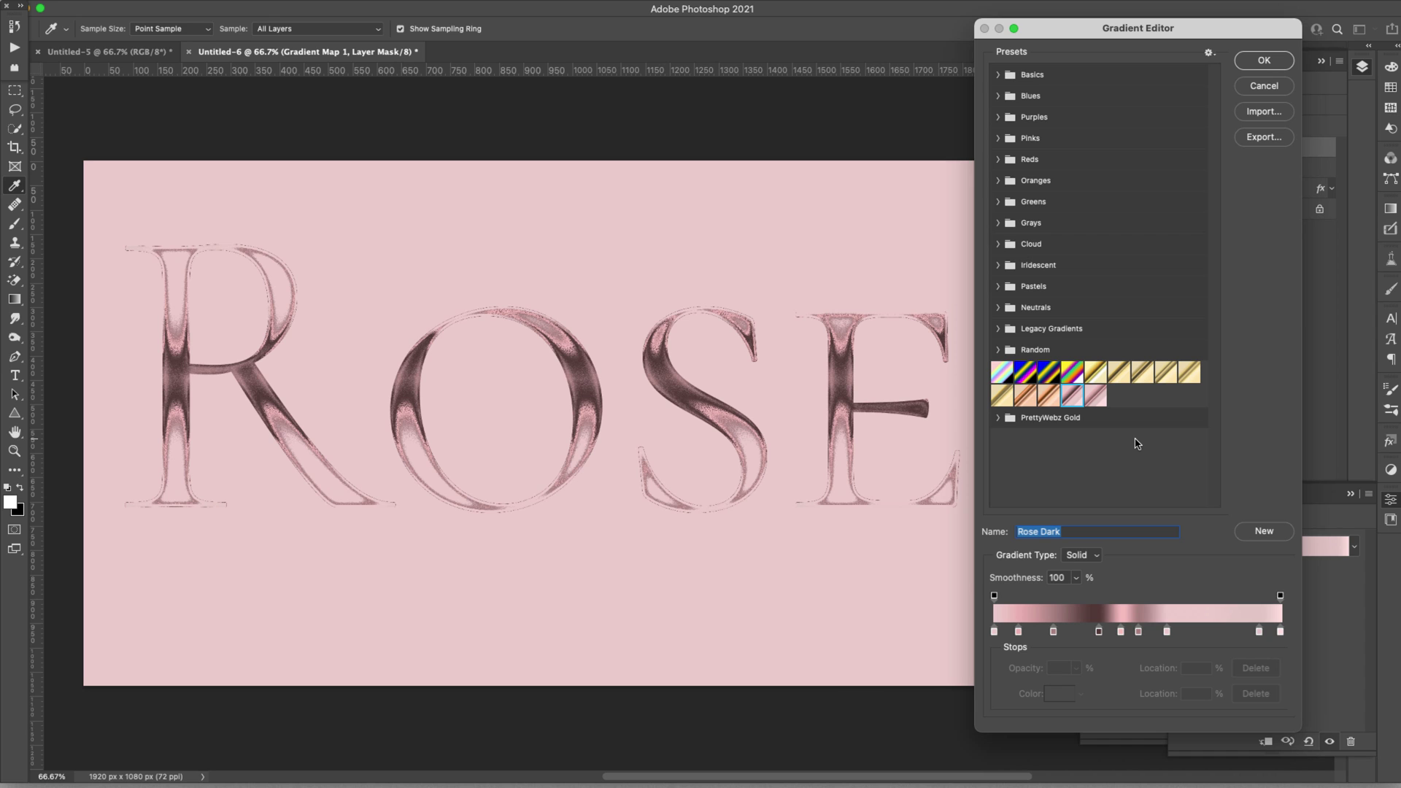
{"action": "left_click", "coordinate": [1263, 59]}
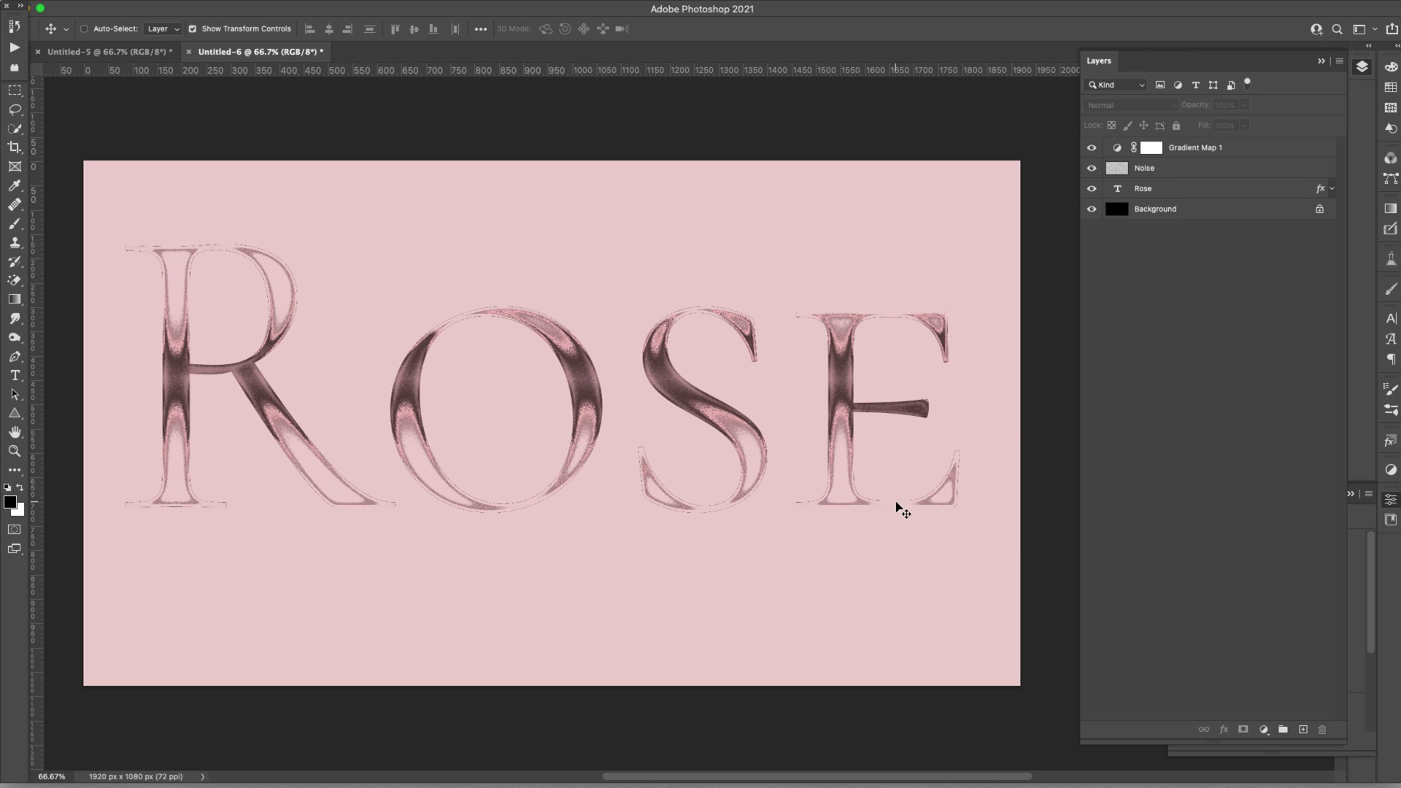
Step: Put the Rose text layer into a new group, Group 1
{"action": "left_click", "coordinate": [1187, 187]}
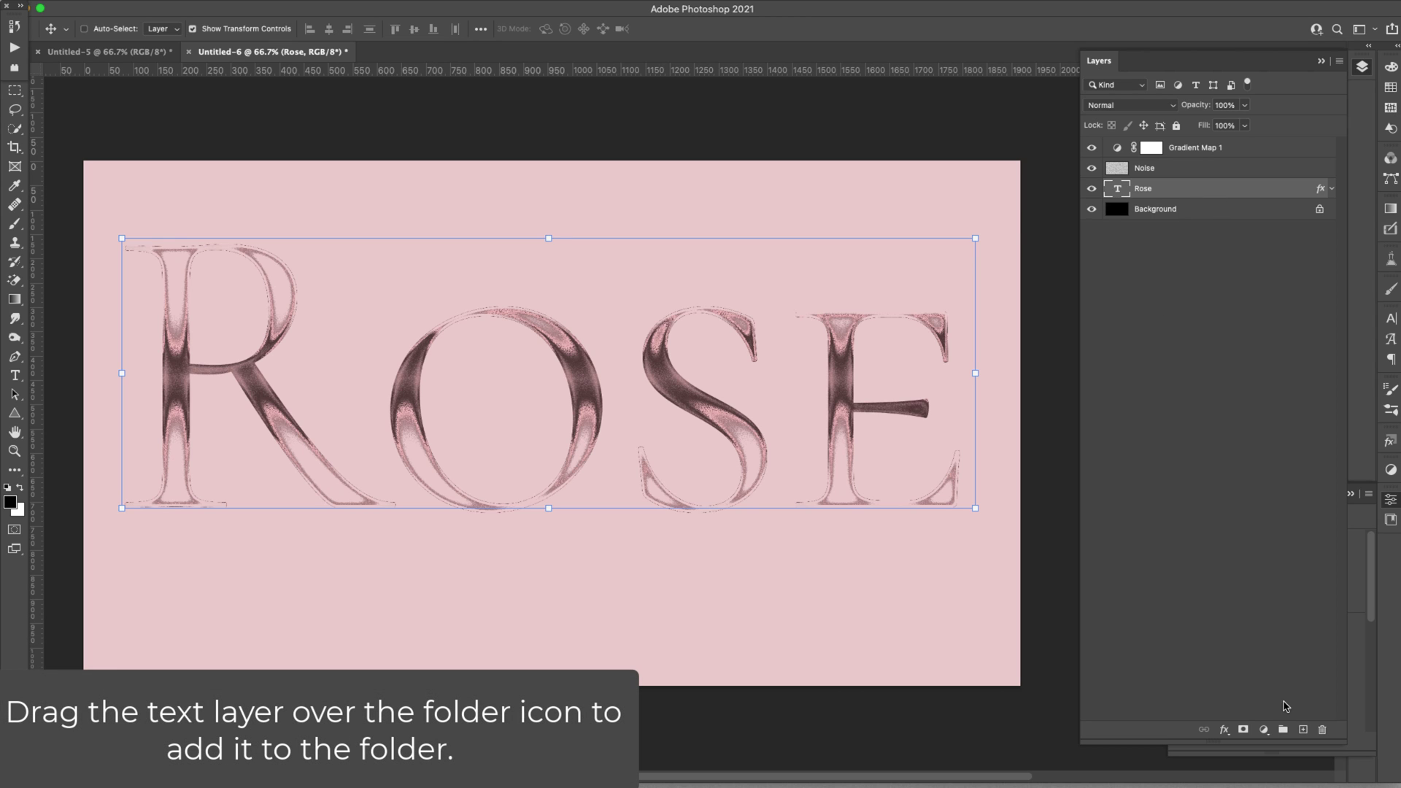
{"action": "left_click_drag", "start_coordinate": [1285, 706], "coordinate": [1281, 732]}
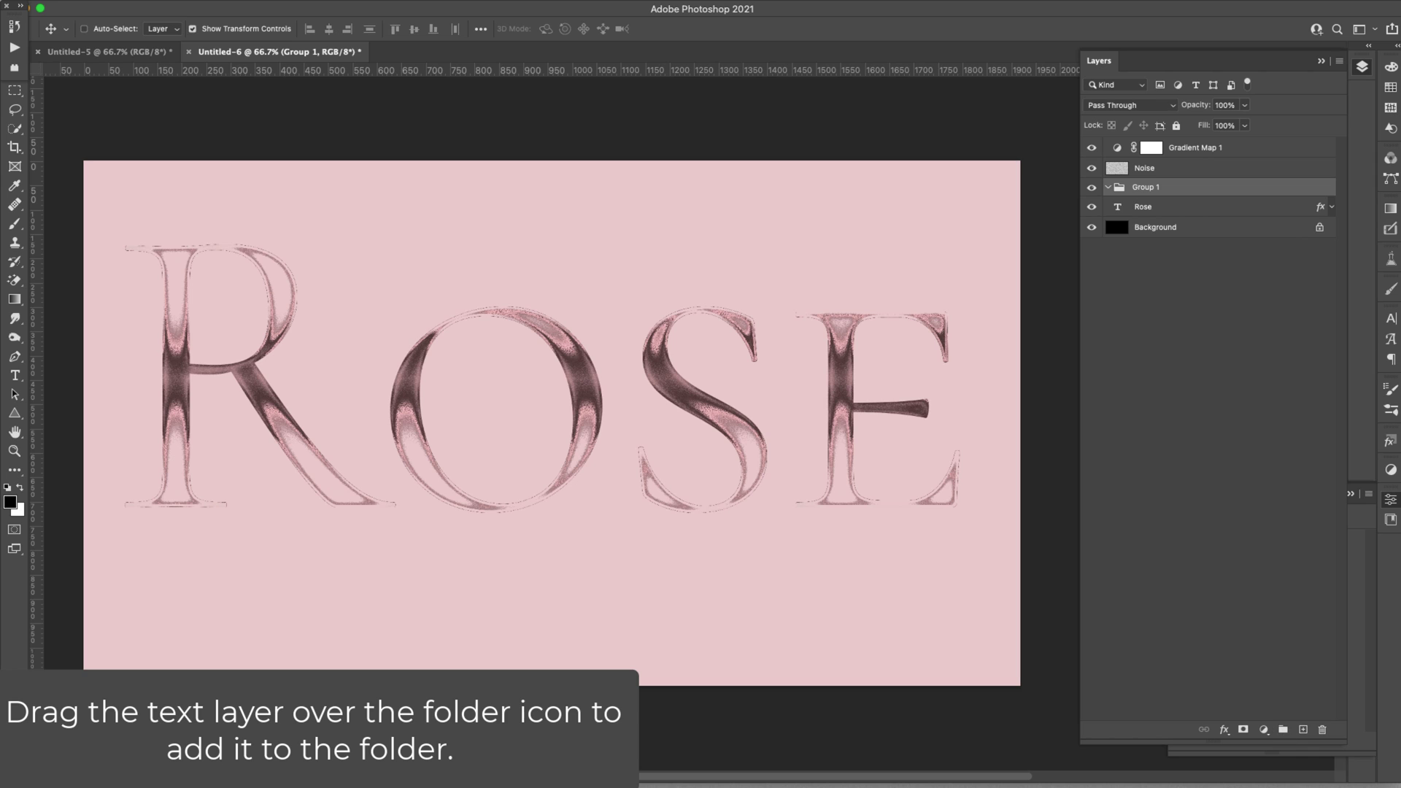
{"action": "left_click", "coordinate": [1333, 209]}
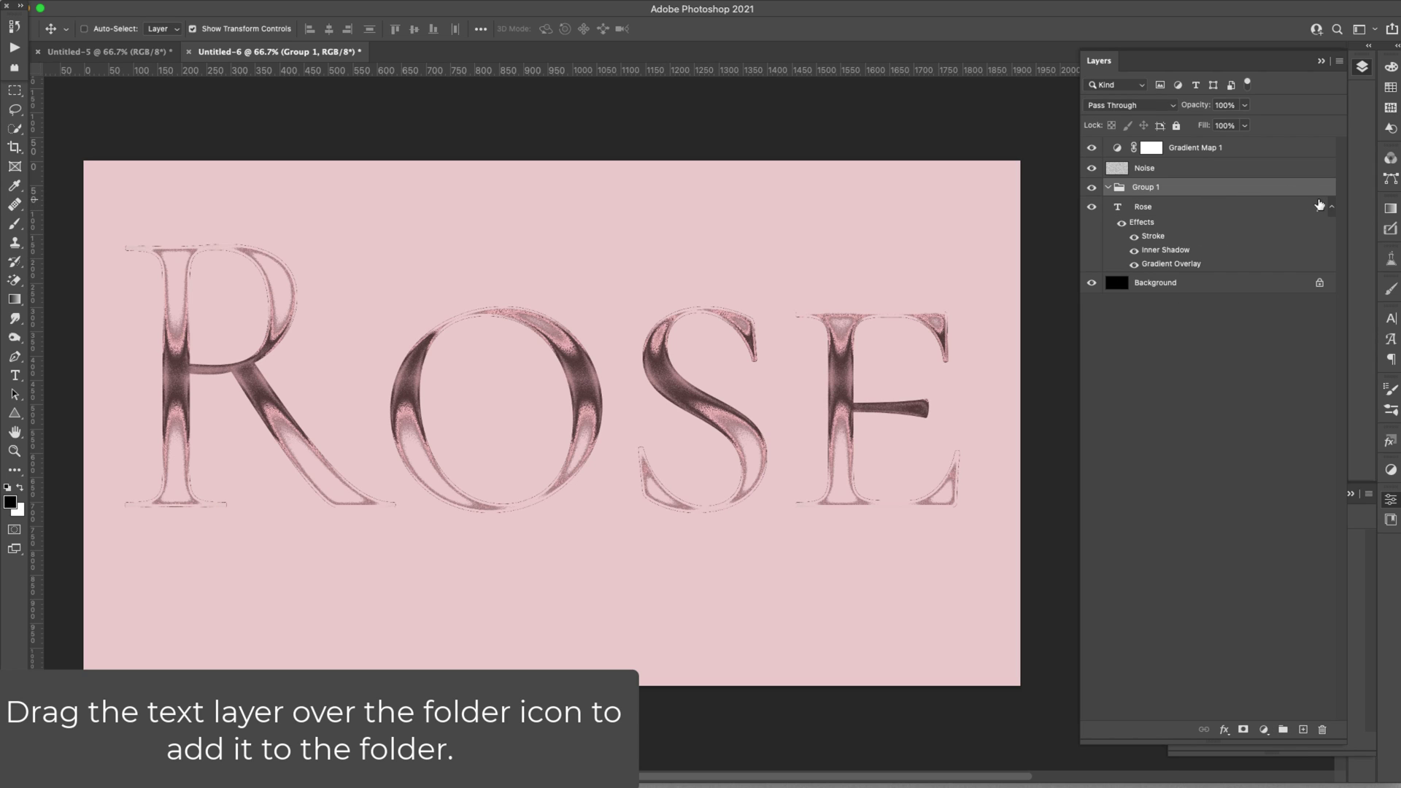
{"action": "left_click", "coordinate": [1332, 207]}
Step: Clip the Noise and Gradient Map 1 layers to Group 1
{"action": "left_click", "coordinate": [1153, 149]}
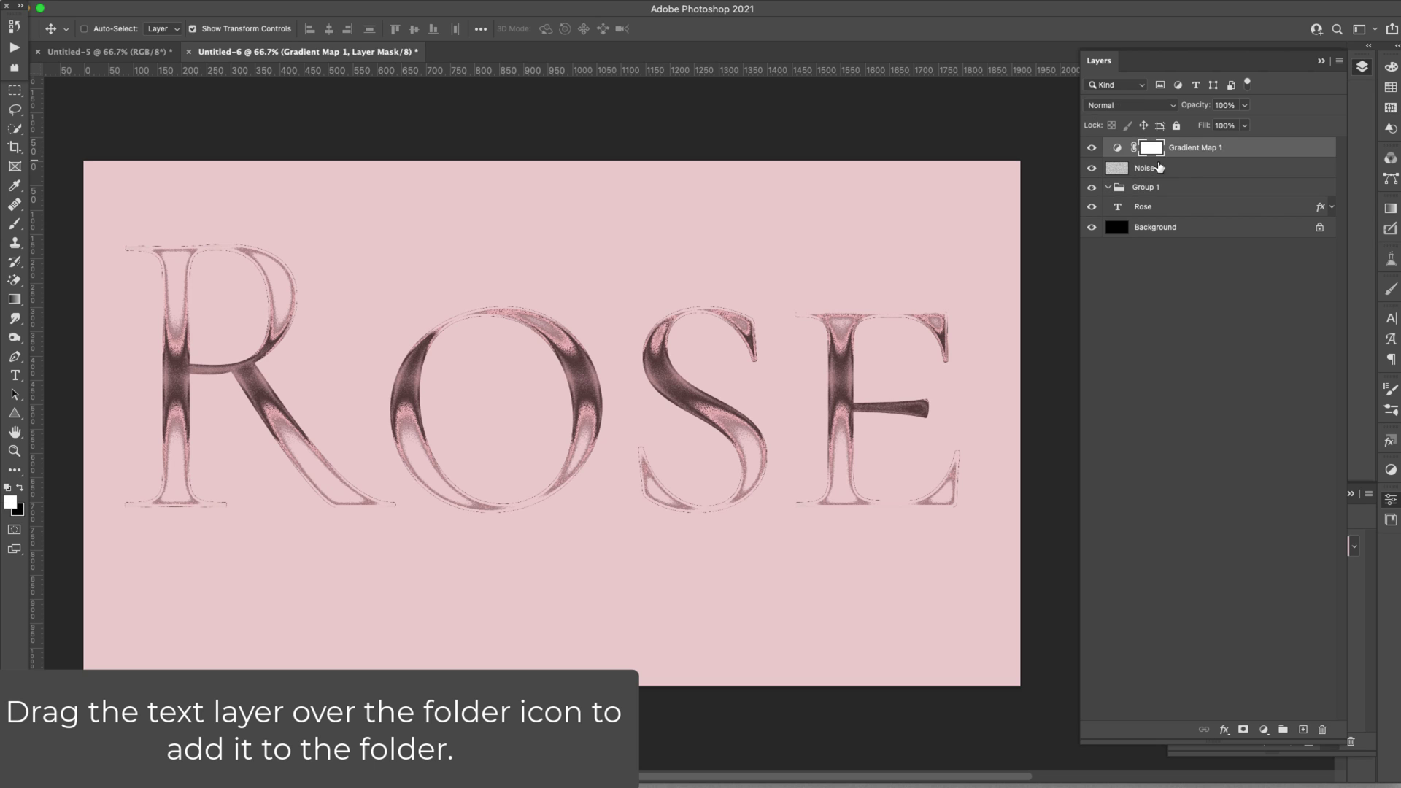
{"action": "left_click", "coordinate": [1196, 170]}
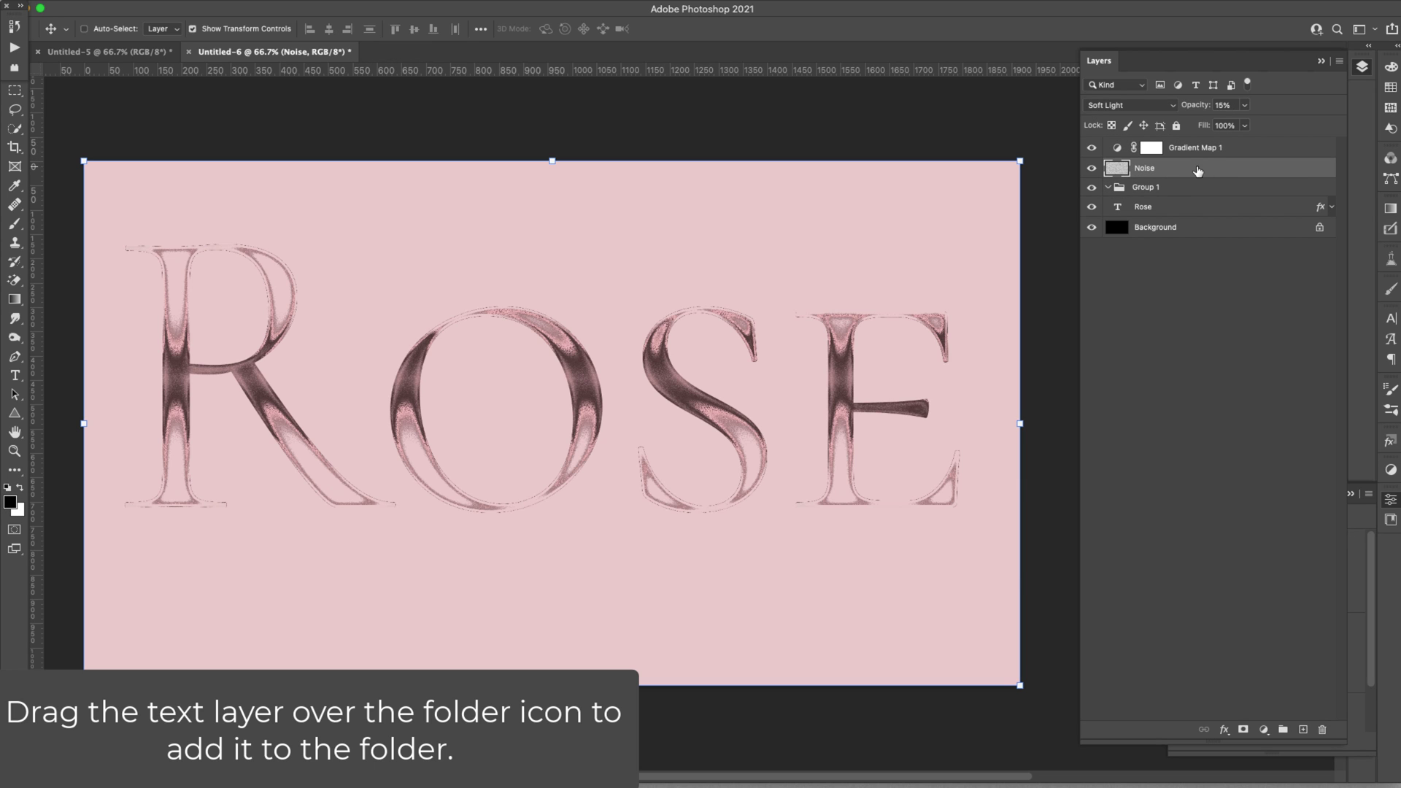
{"action": "key", "text": "super+alt+g"}
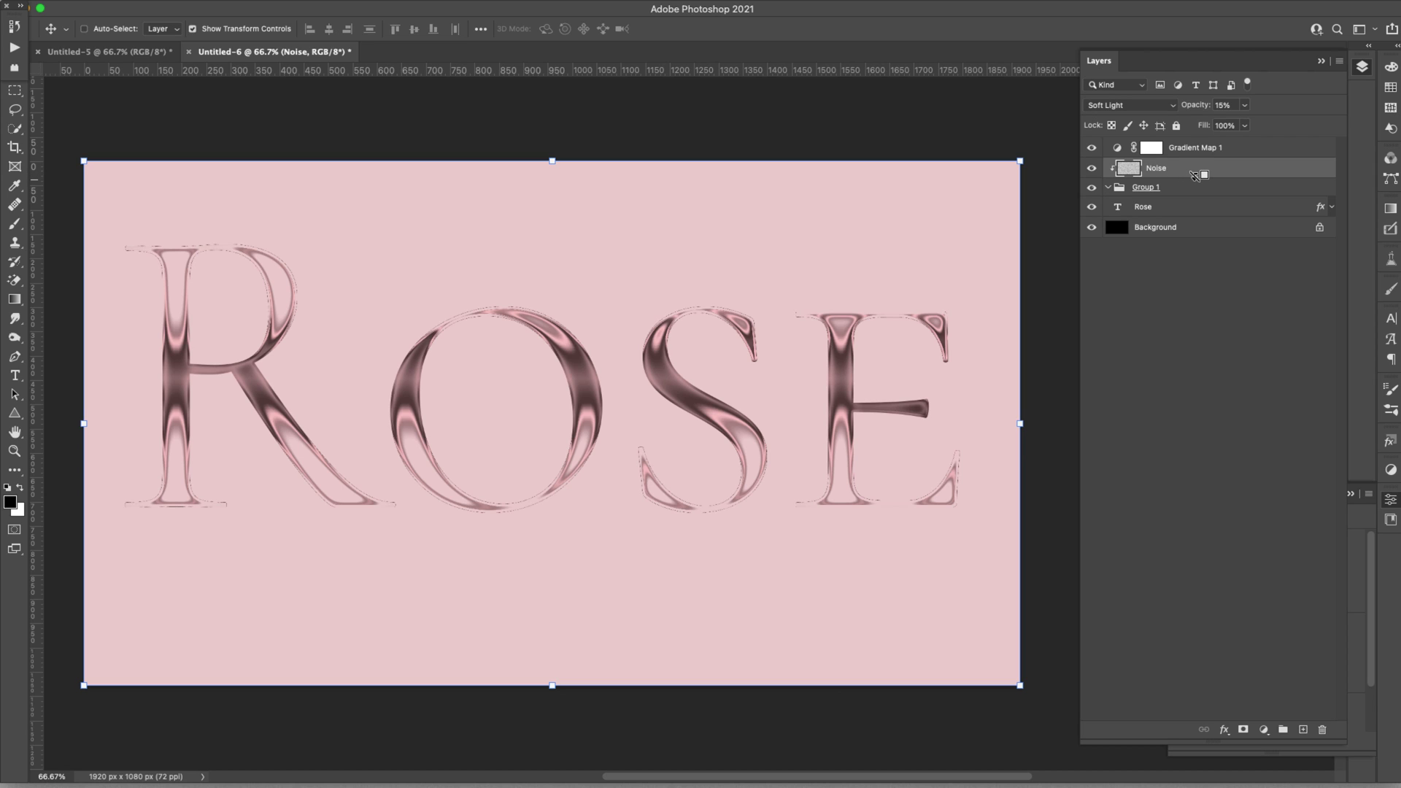
{"action": "left_click", "coordinate": [1229, 153]}
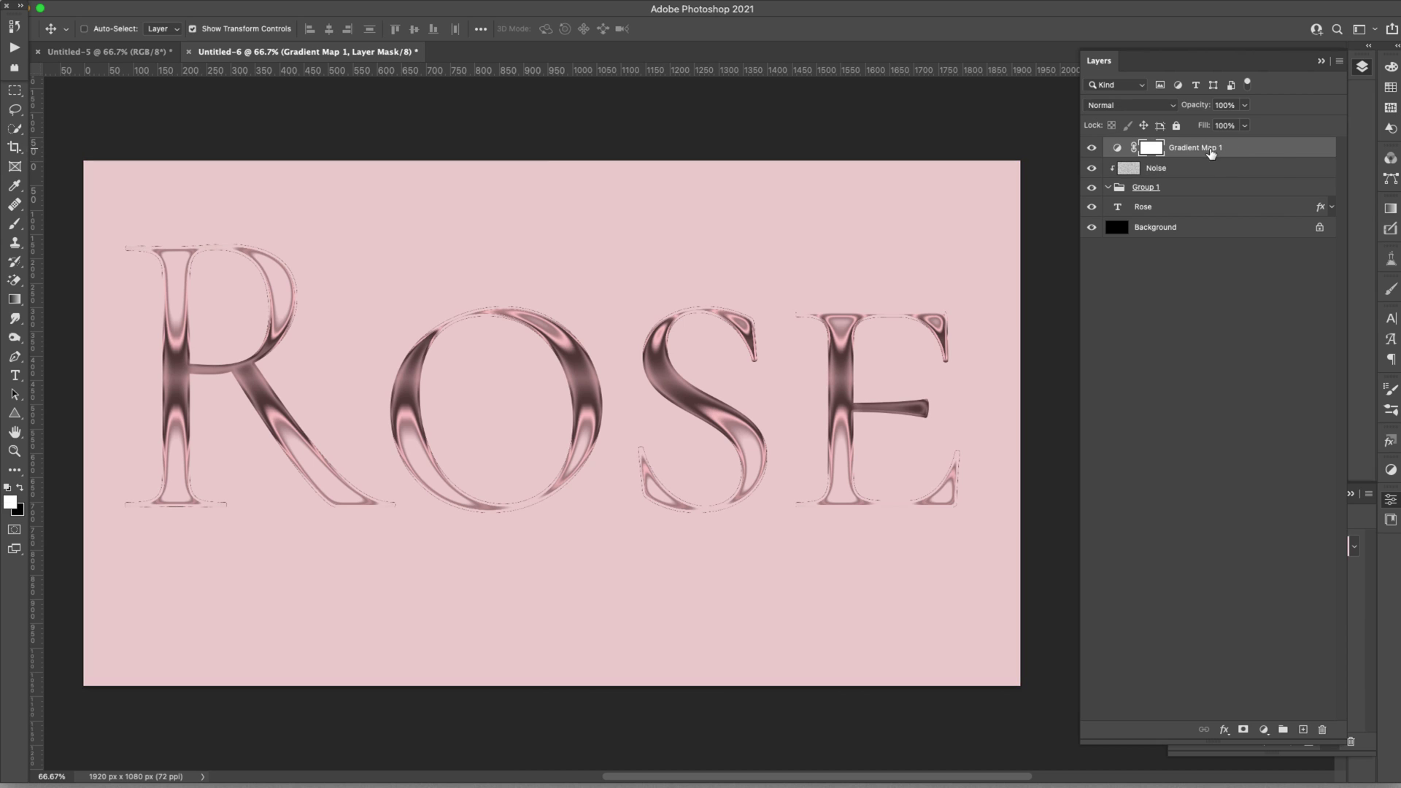
{"action": "left_click_drag", "start_coordinate": [1211, 153], "coordinate": [1207, 156]}
{"action": "left_click", "coordinate": [1207, 156], "text": "alt"}
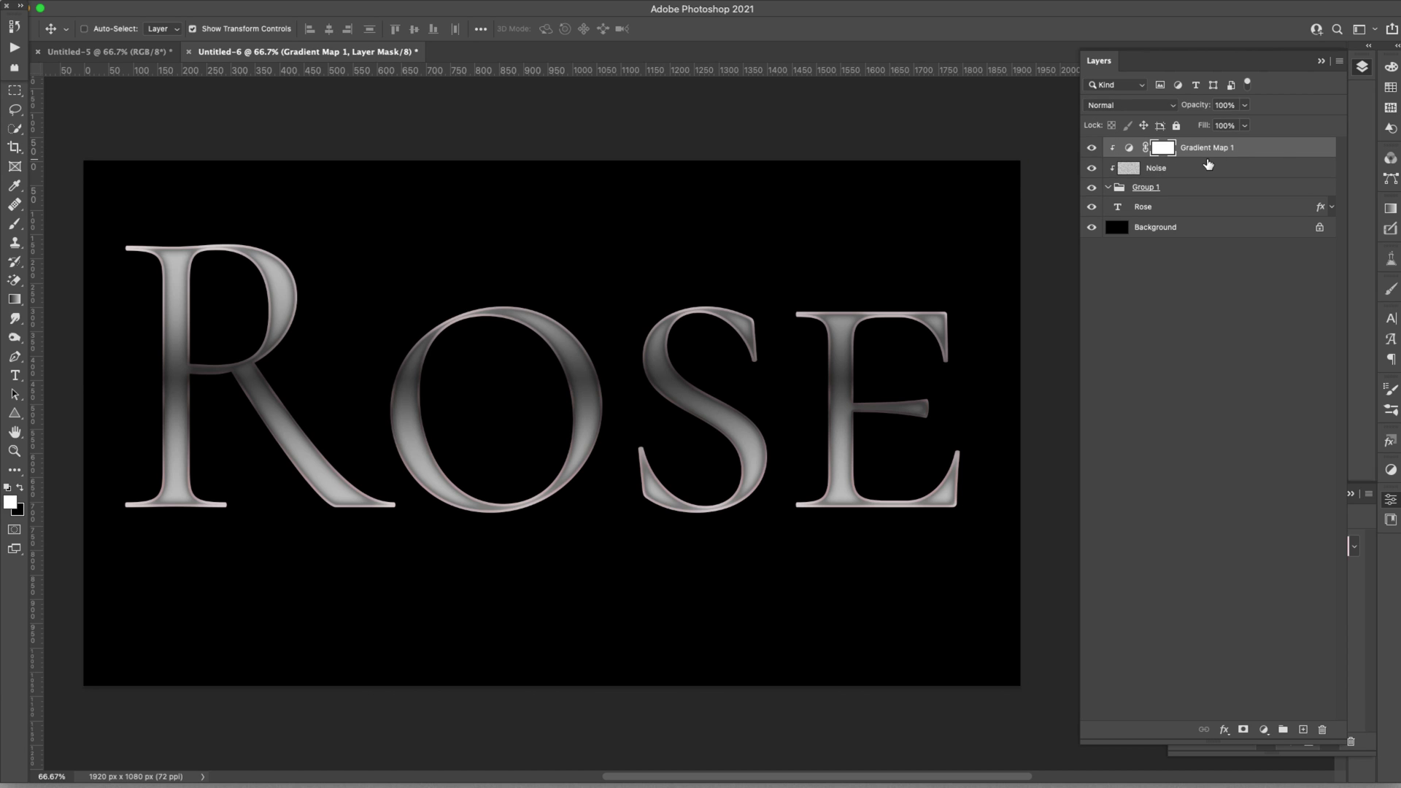
Step: Move the Rose text layer inside Group 1 and deselect all layers
{"action": "left_click", "coordinate": [1144, 209]}
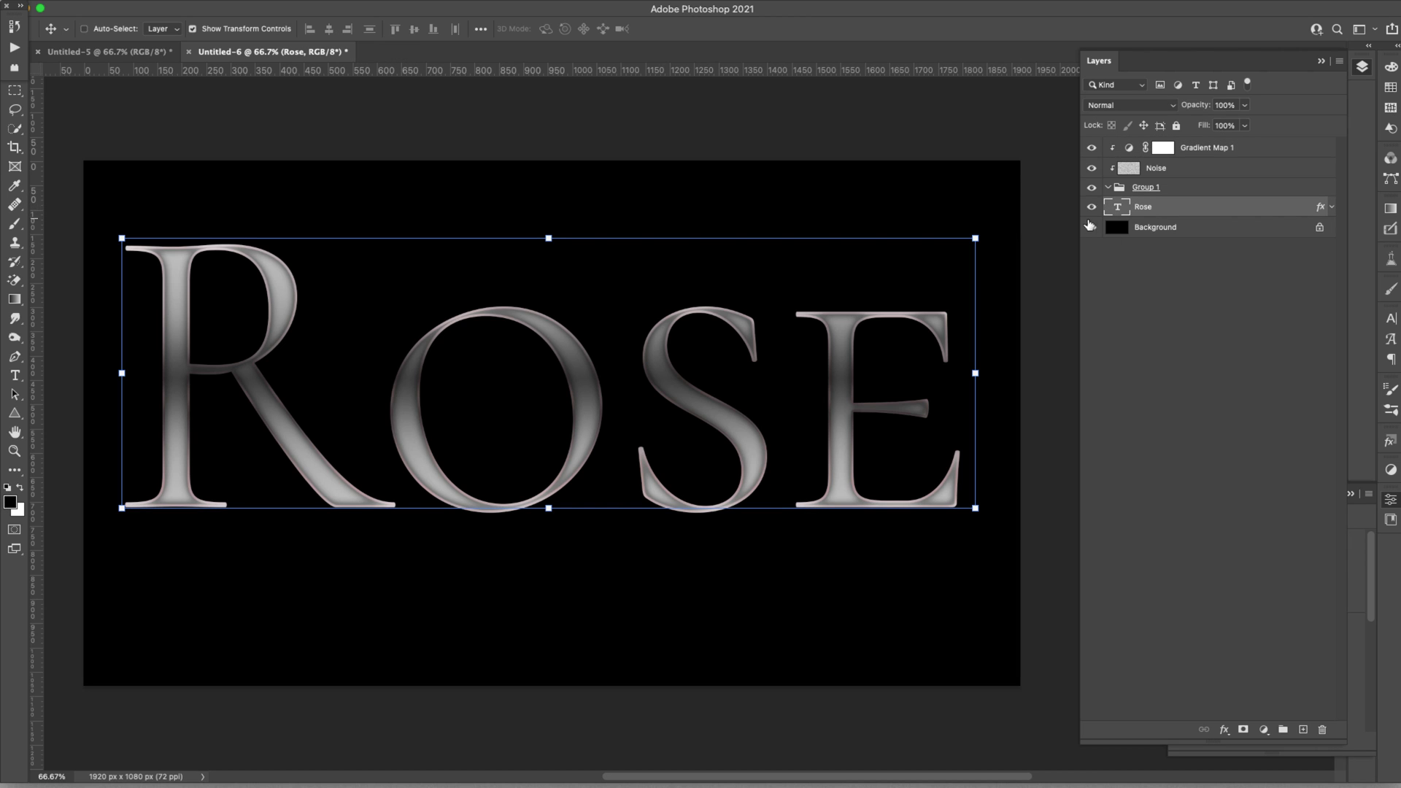
{"action": "left_click_drag", "start_coordinate": [1147, 211], "coordinate": [1149, 195]}
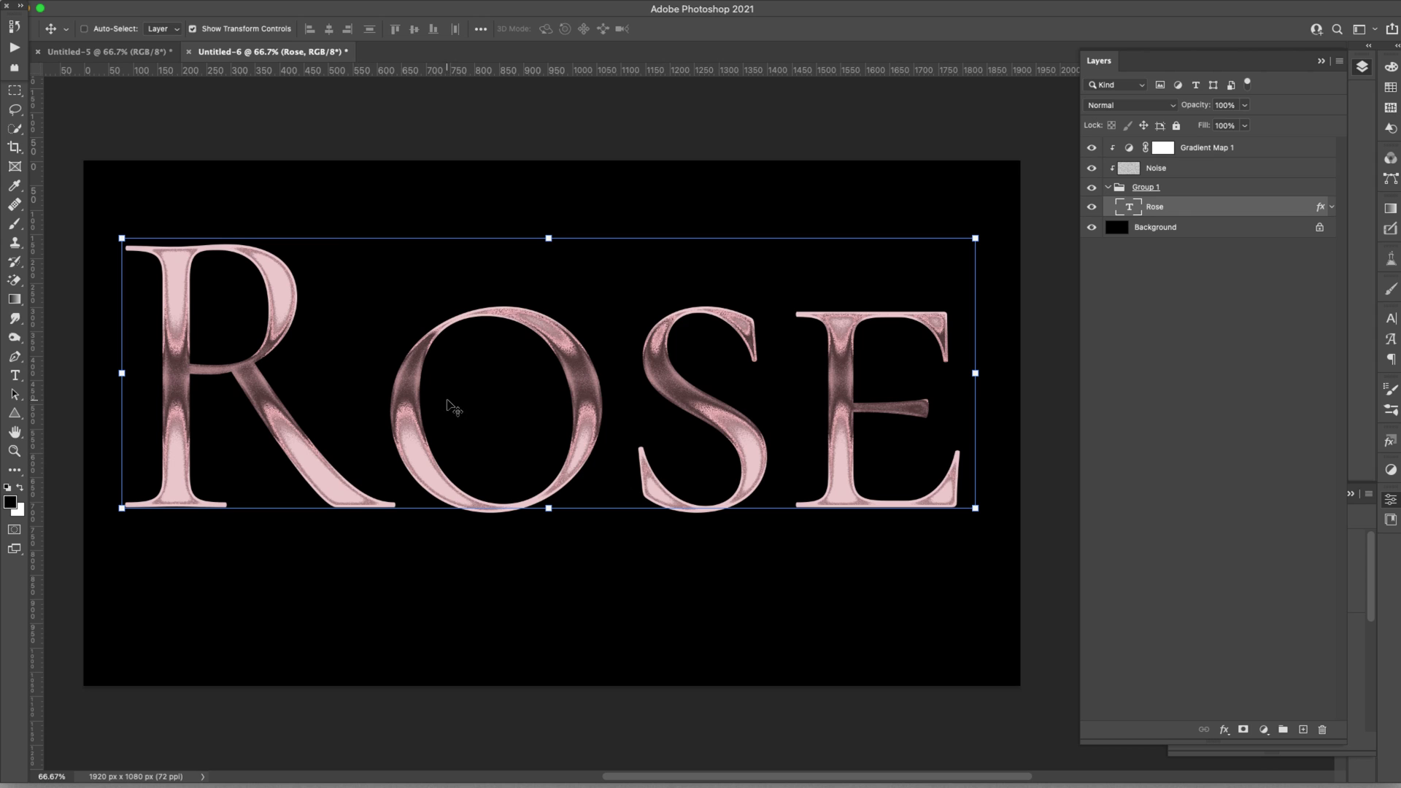
{"action": "left_click", "coordinate": [1182, 343]}
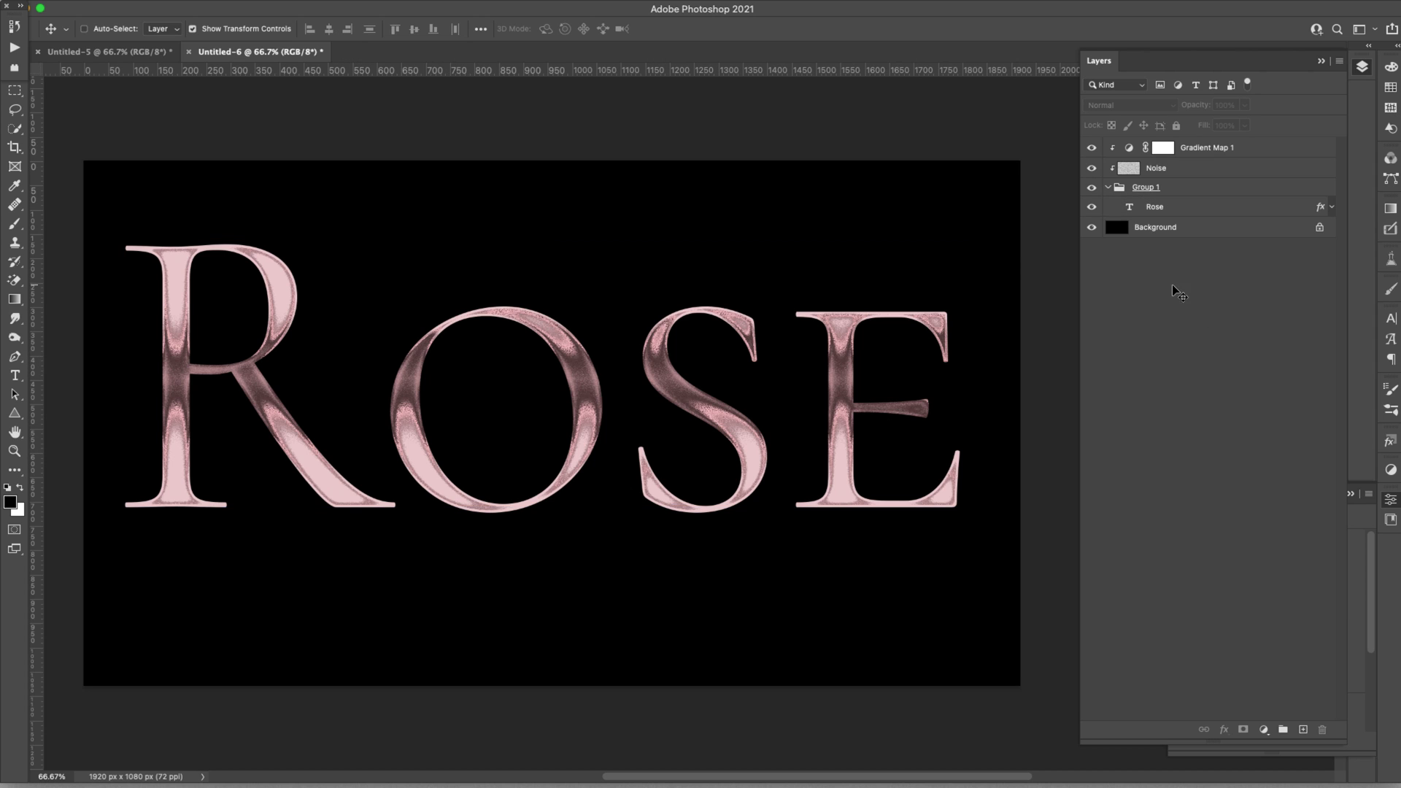
Step: Add a mask to the Noise layer and drag a reflected Black, White gradient across the letters
{"action": "left_click", "coordinate": [1171, 174]}
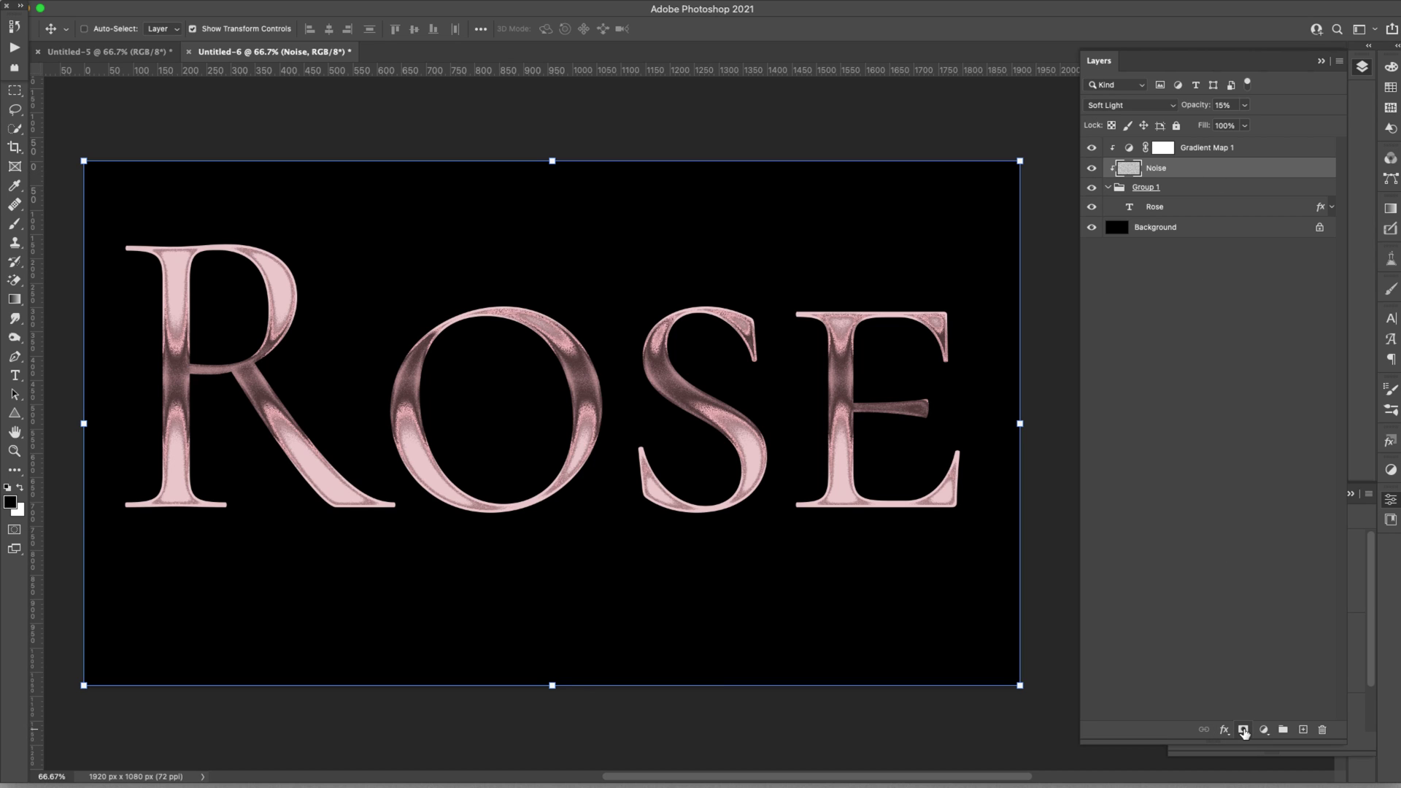
{"action": "left_click", "coordinate": [1244, 731]}
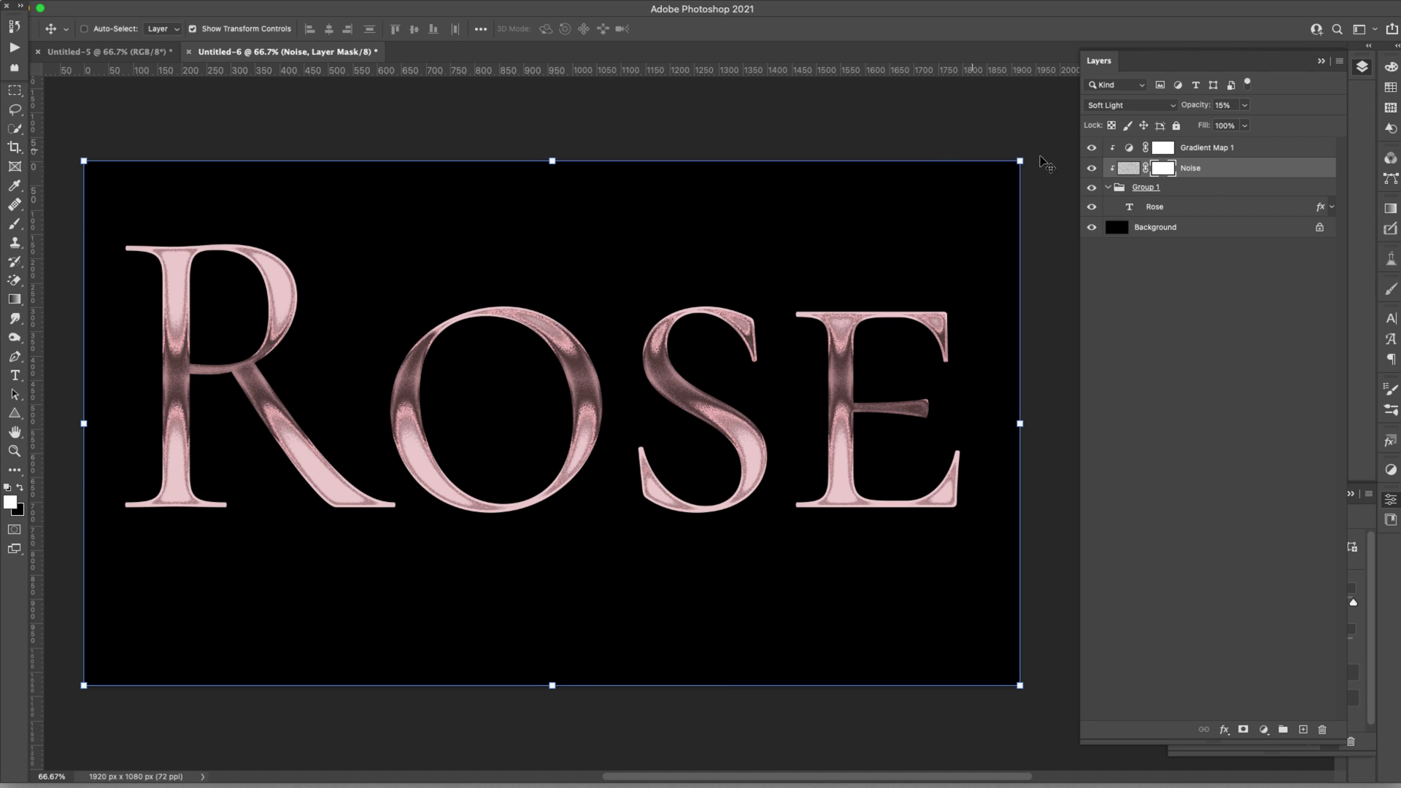
{"action": "left_click", "coordinate": [14, 299]}
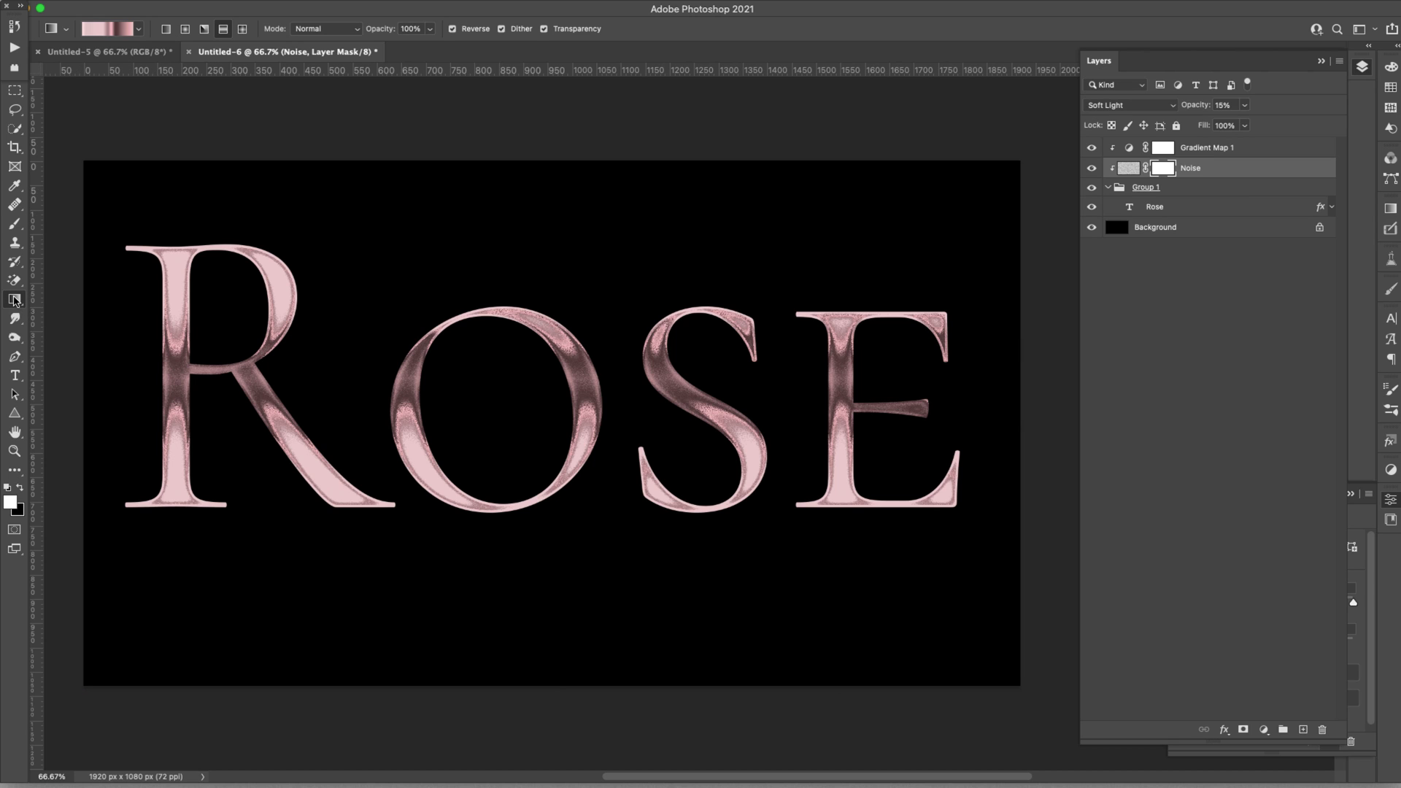
{"action": "left_click", "coordinate": [128, 31]}
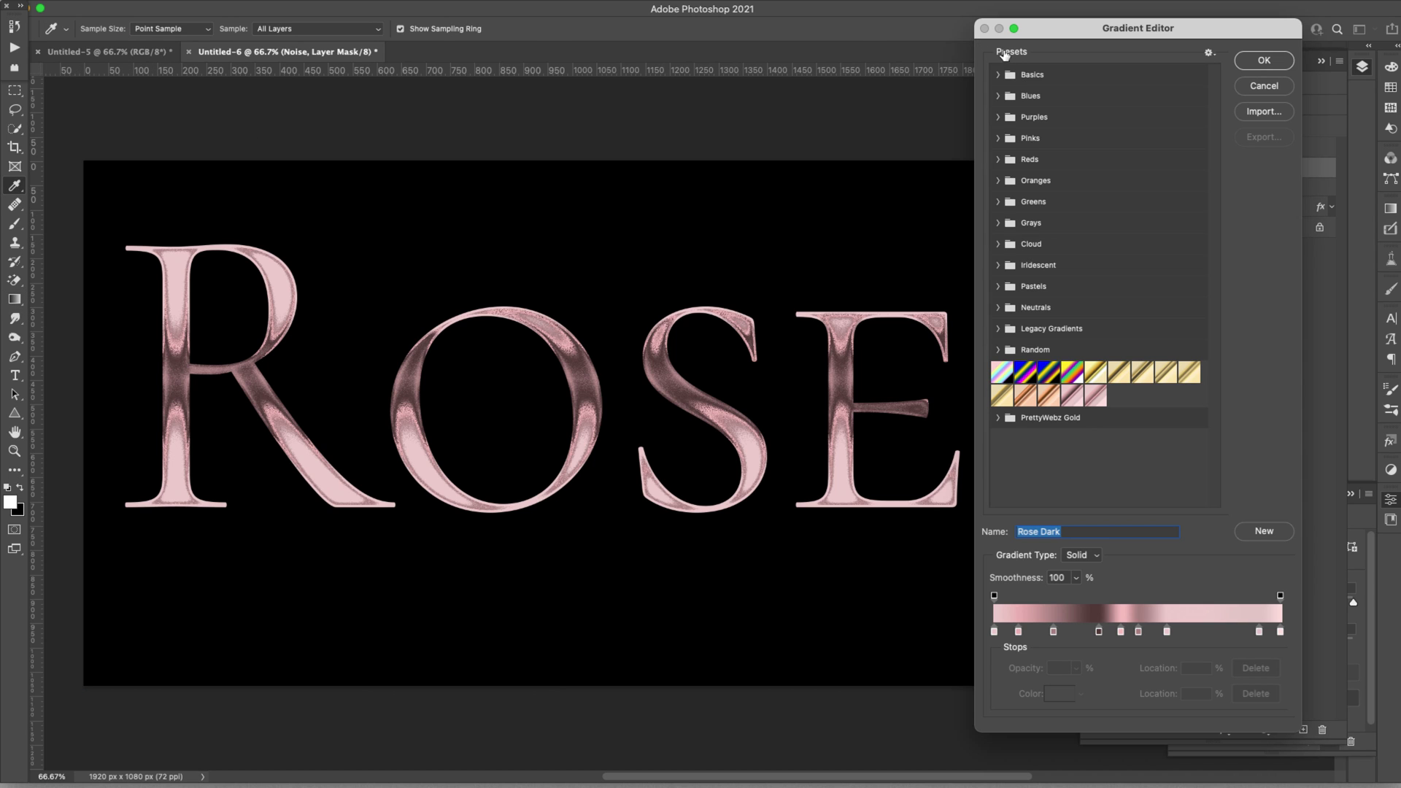
{"action": "left_click", "coordinate": [1022, 76]}
{"action": "left_click", "coordinate": [998, 76]}
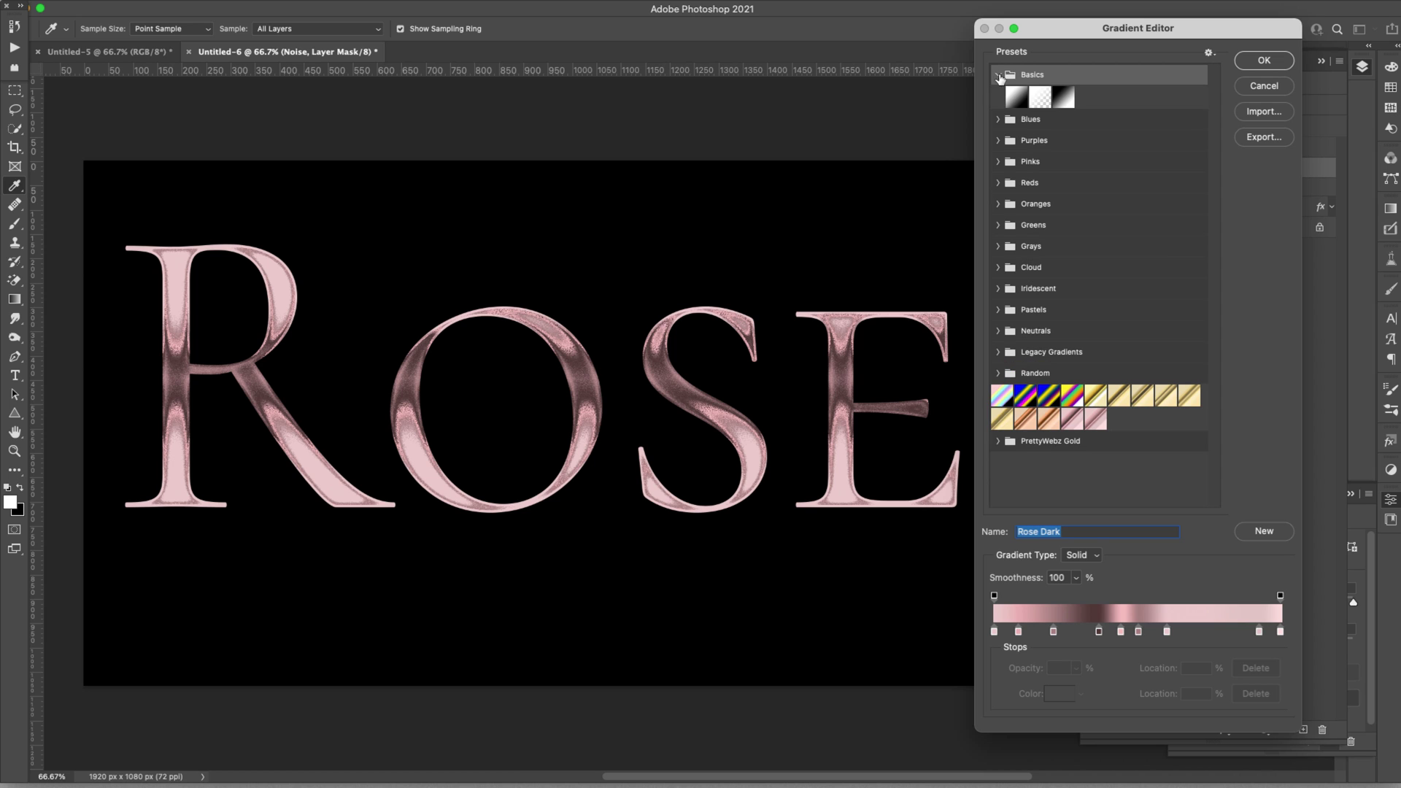
{"action": "left_click", "coordinate": [1063, 98]}
{"action": "left_click", "coordinate": [1264, 61]}
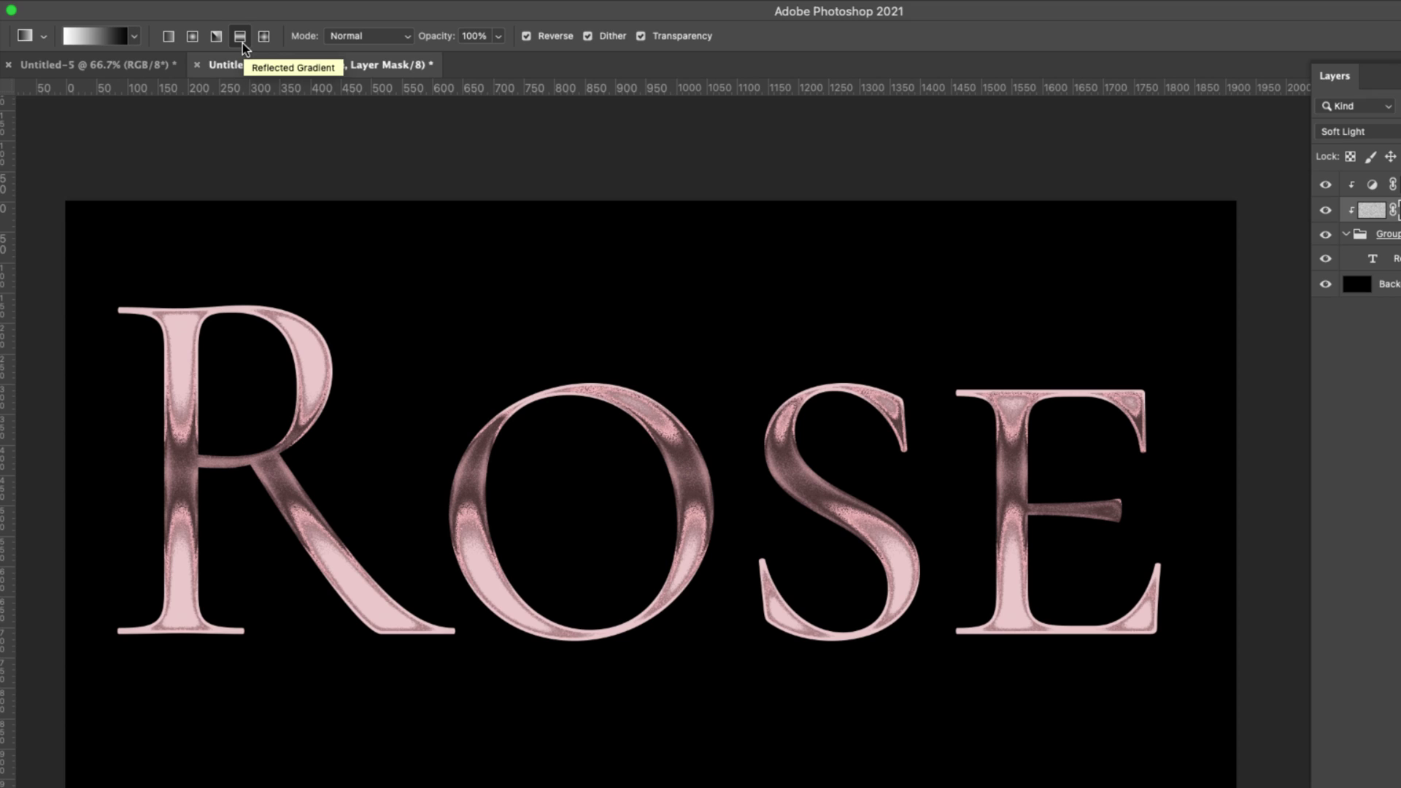
{"action": "left_click", "coordinate": [242, 41]}
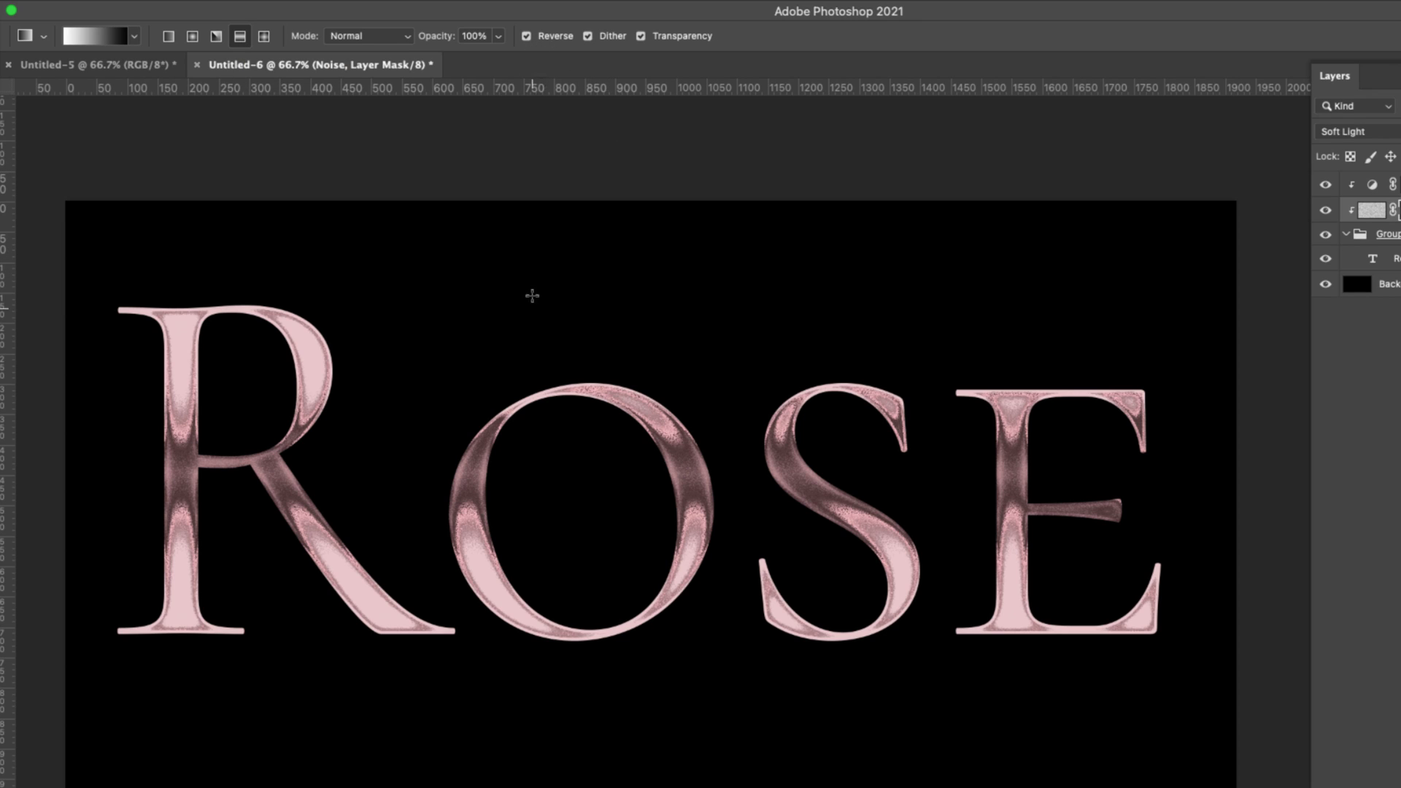
{"action": "left_click_drag", "start_coordinate": [694, 497], "coordinate": [692, 381]}
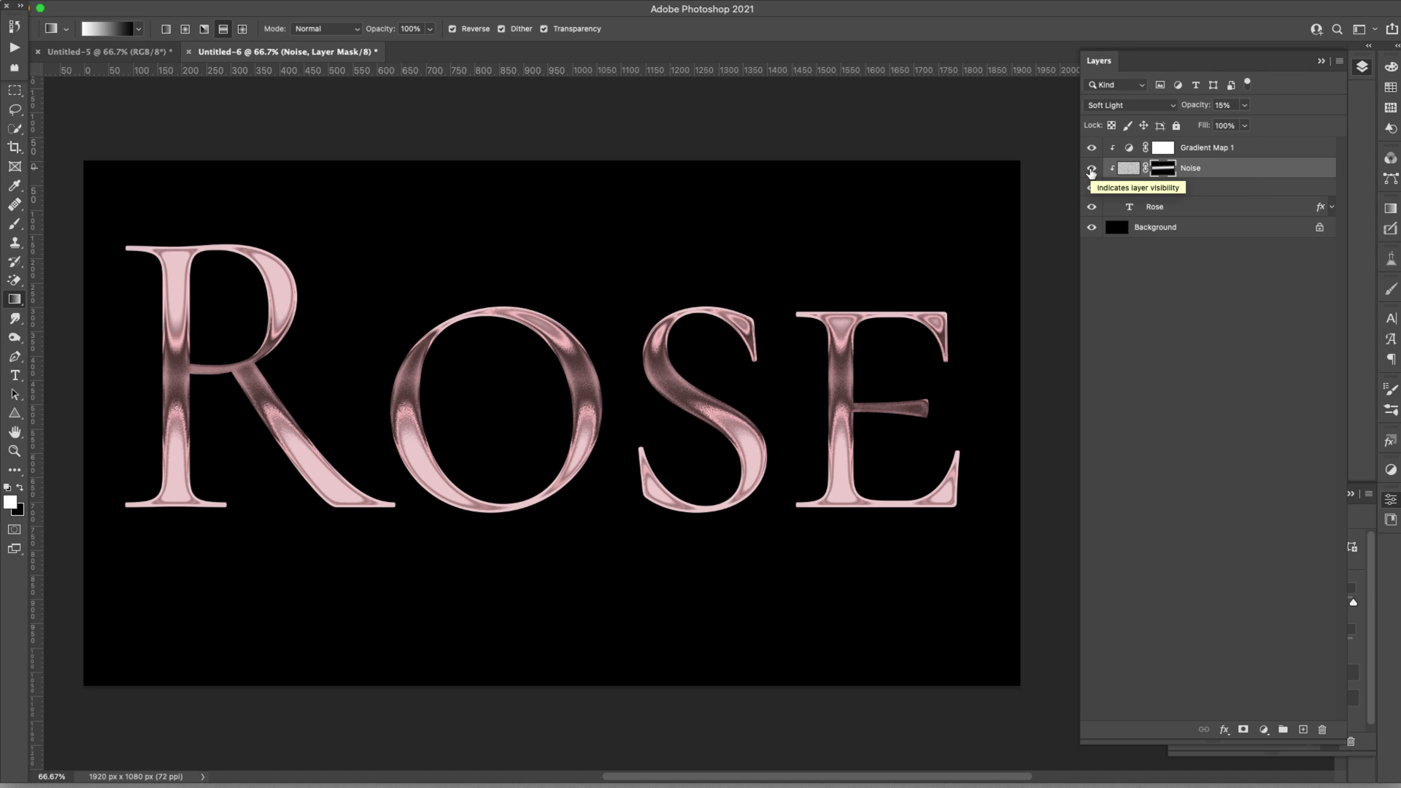
Step: Toggle the Noise layer to compare, then rename Gradient Map 1 to 'Color'
{"action": "left_click", "coordinate": [1091, 168]}
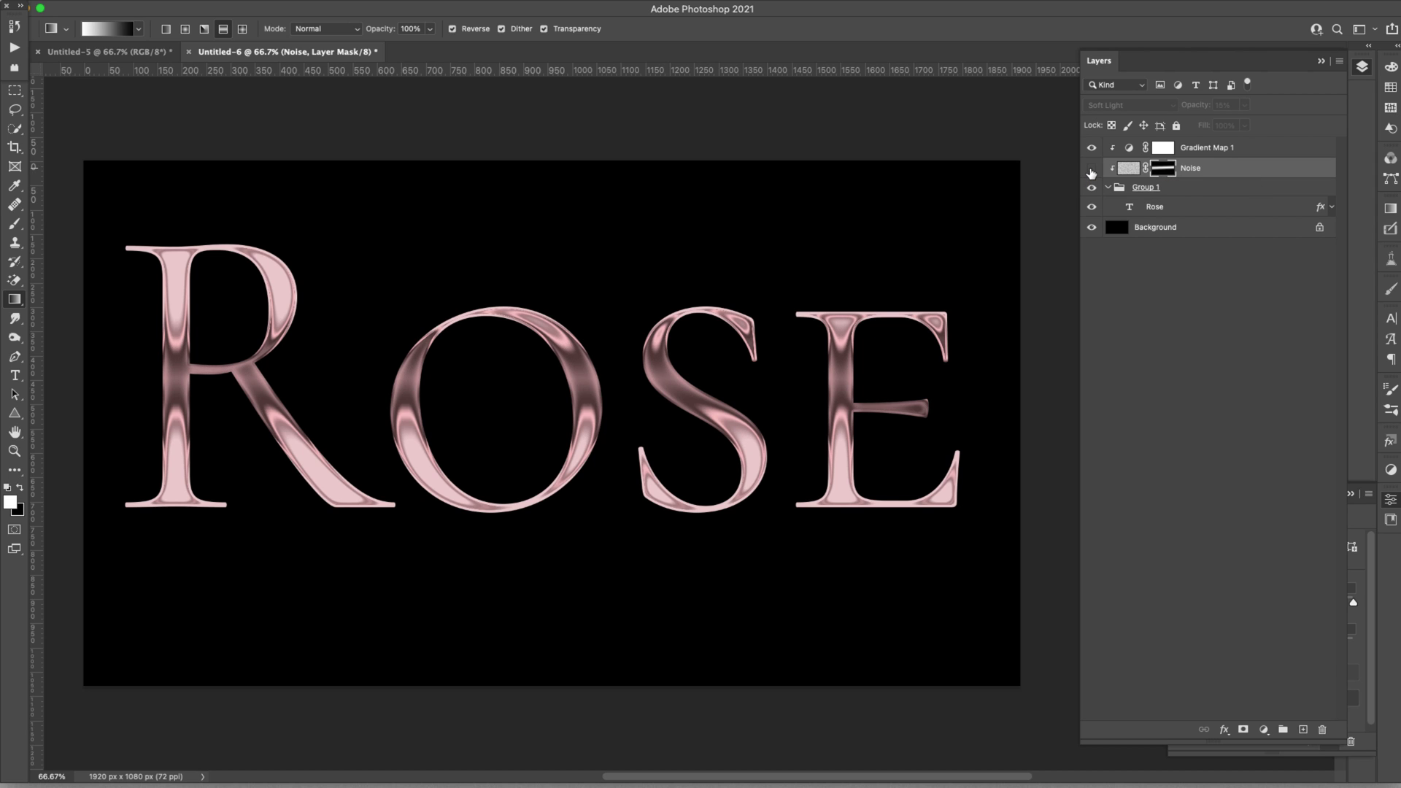
{"action": "left_click", "coordinate": [1091, 170]}
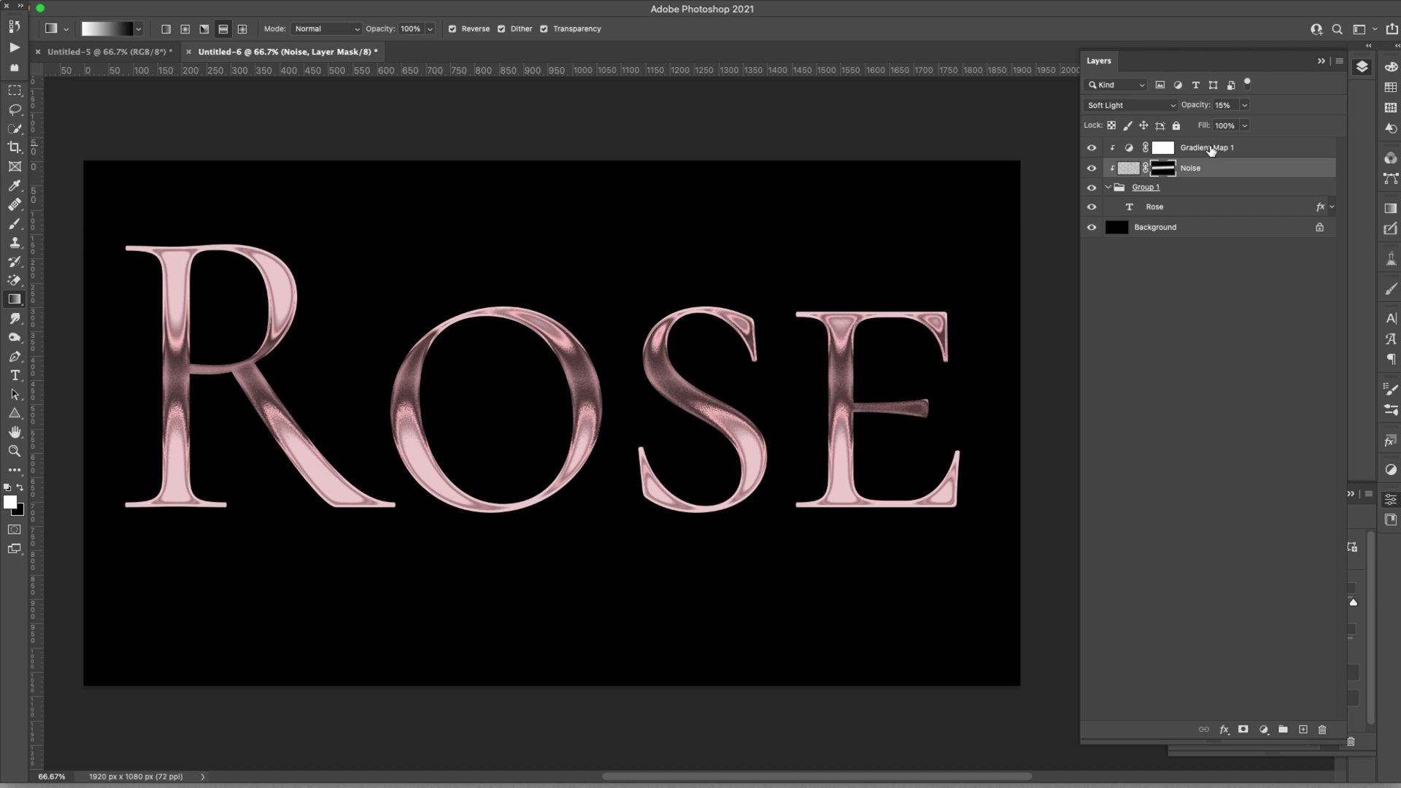
{"action": "double_click", "coordinate": [1211, 149]}
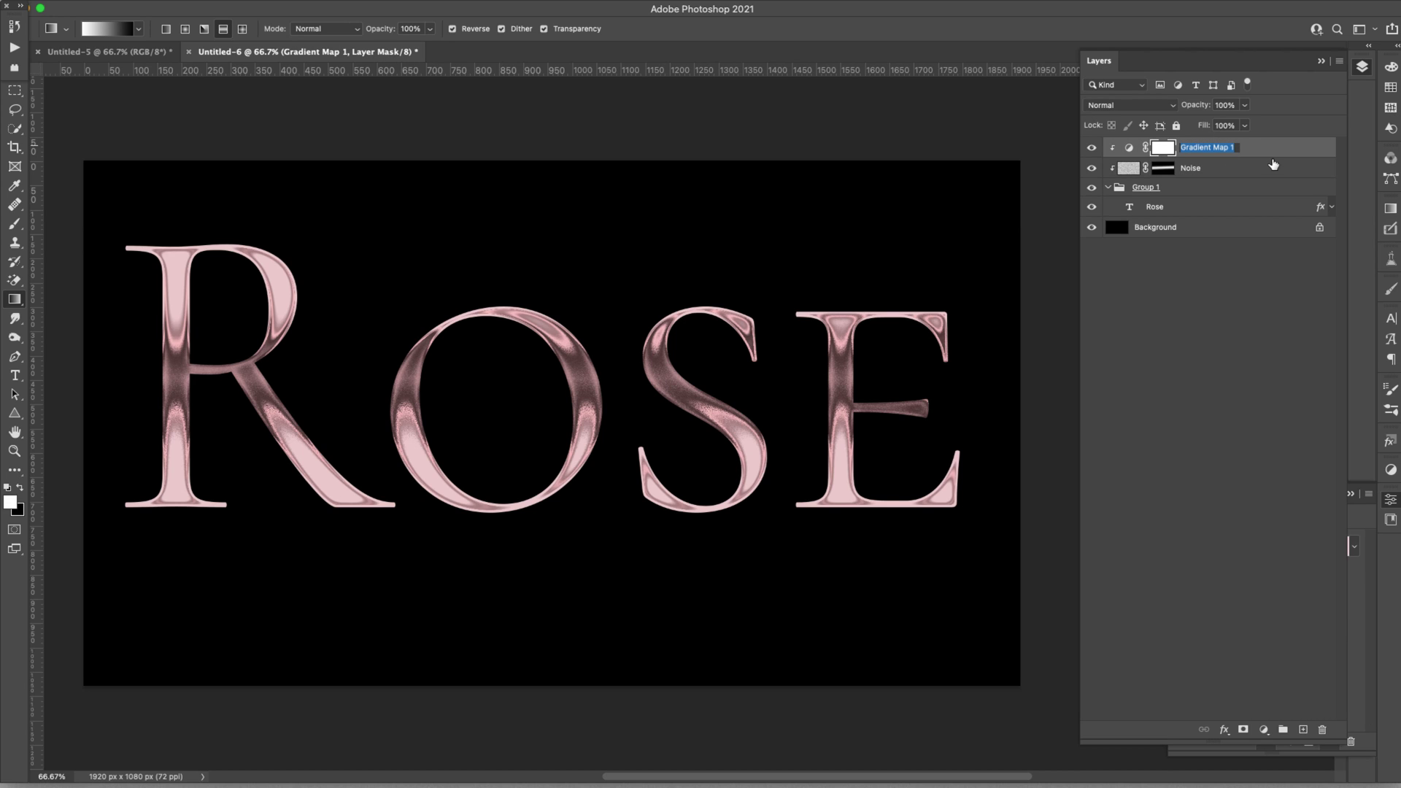
{"action": "type", "text": "Color"}
{"action": "key", "text": "Return"}
Step: In the Rose Gradient Overlay, move the middle grey gradient stop to 41%
{"action": "left_click", "coordinate": [1332, 208]}
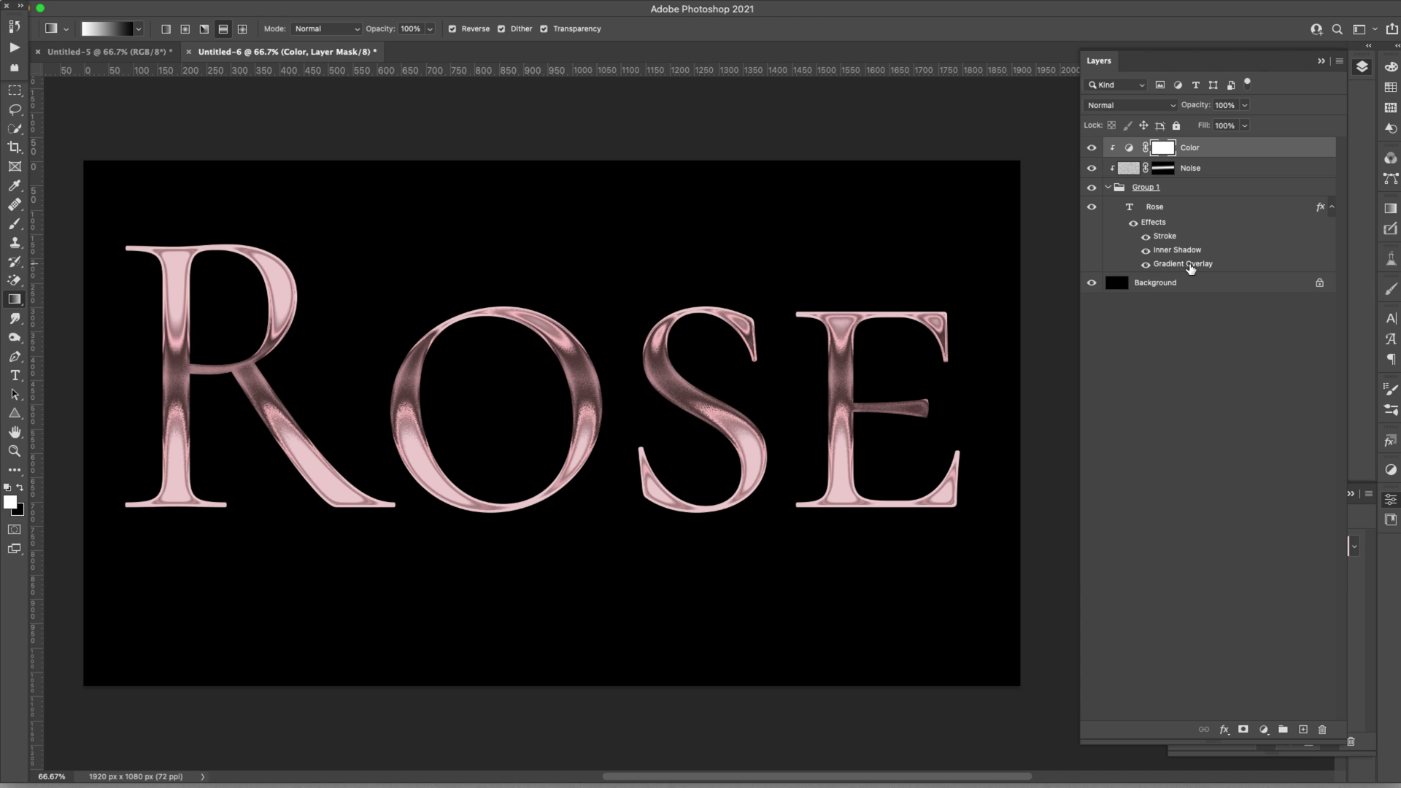
{"action": "double_click", "coordinate": [1189, 265]}
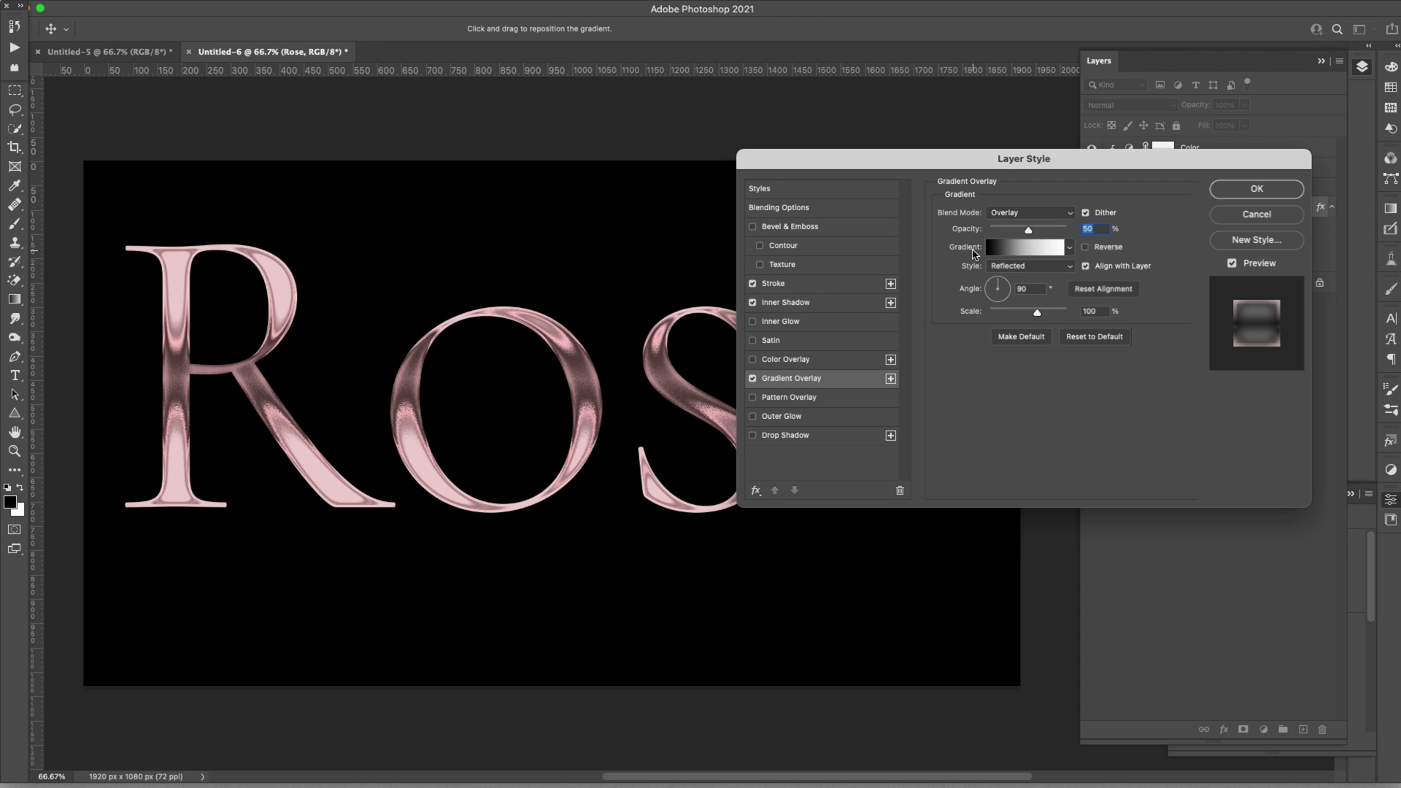
{"action": "left_click_drag", "start_coordinate": [987, 164], "coordinate": [1058, 363]}
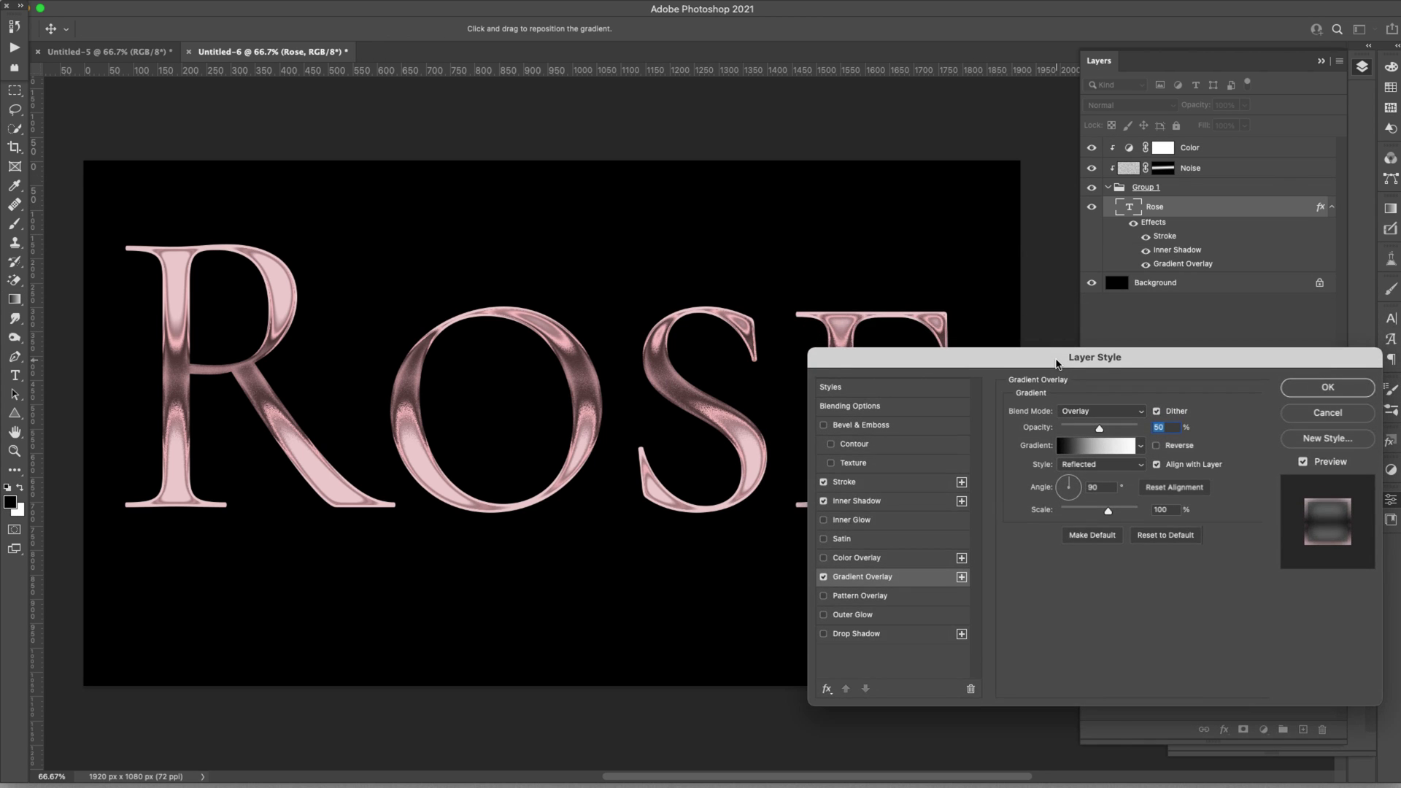
{"action": "left_click", "coordinate": [1107, 447]}
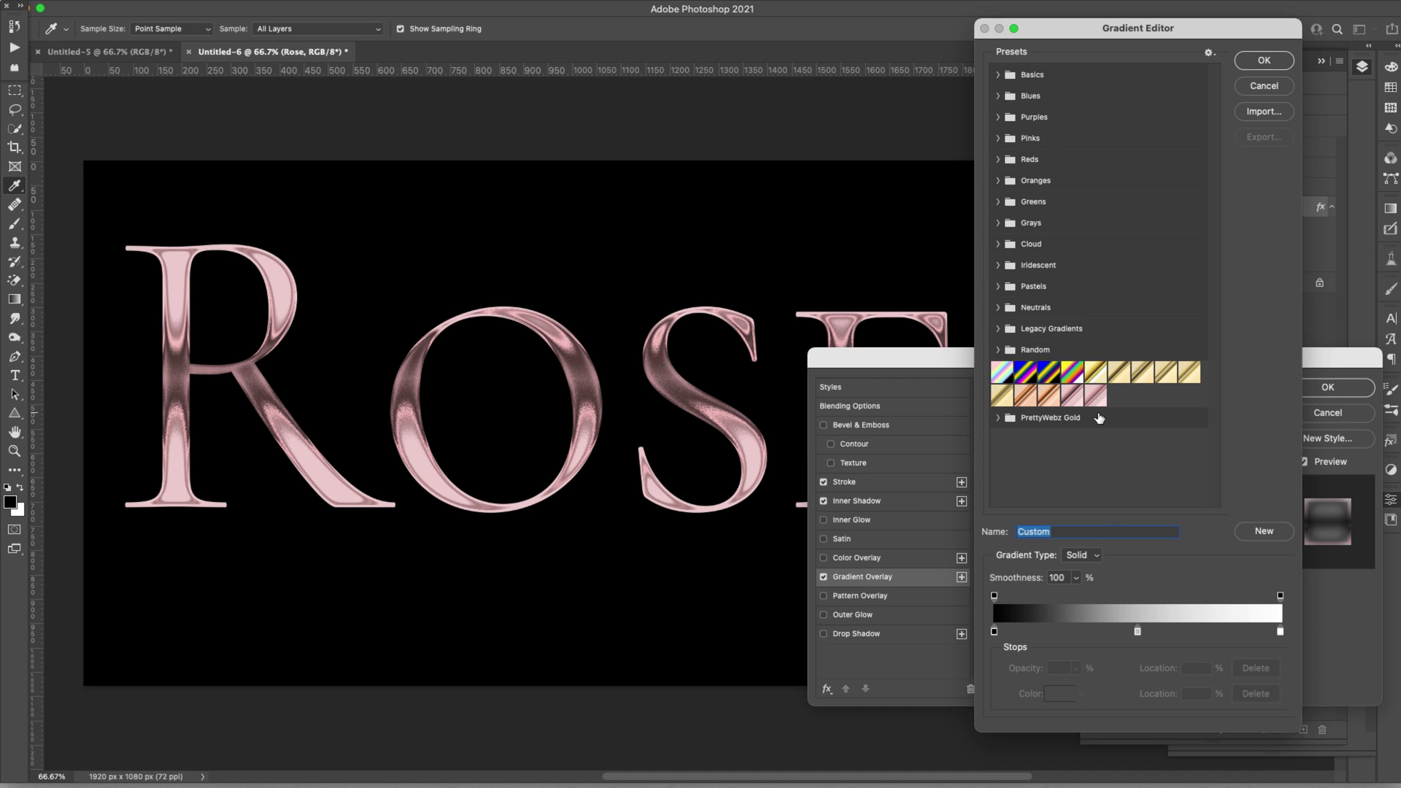
{"action": "left_click", "coordinate": [1138, 631]}
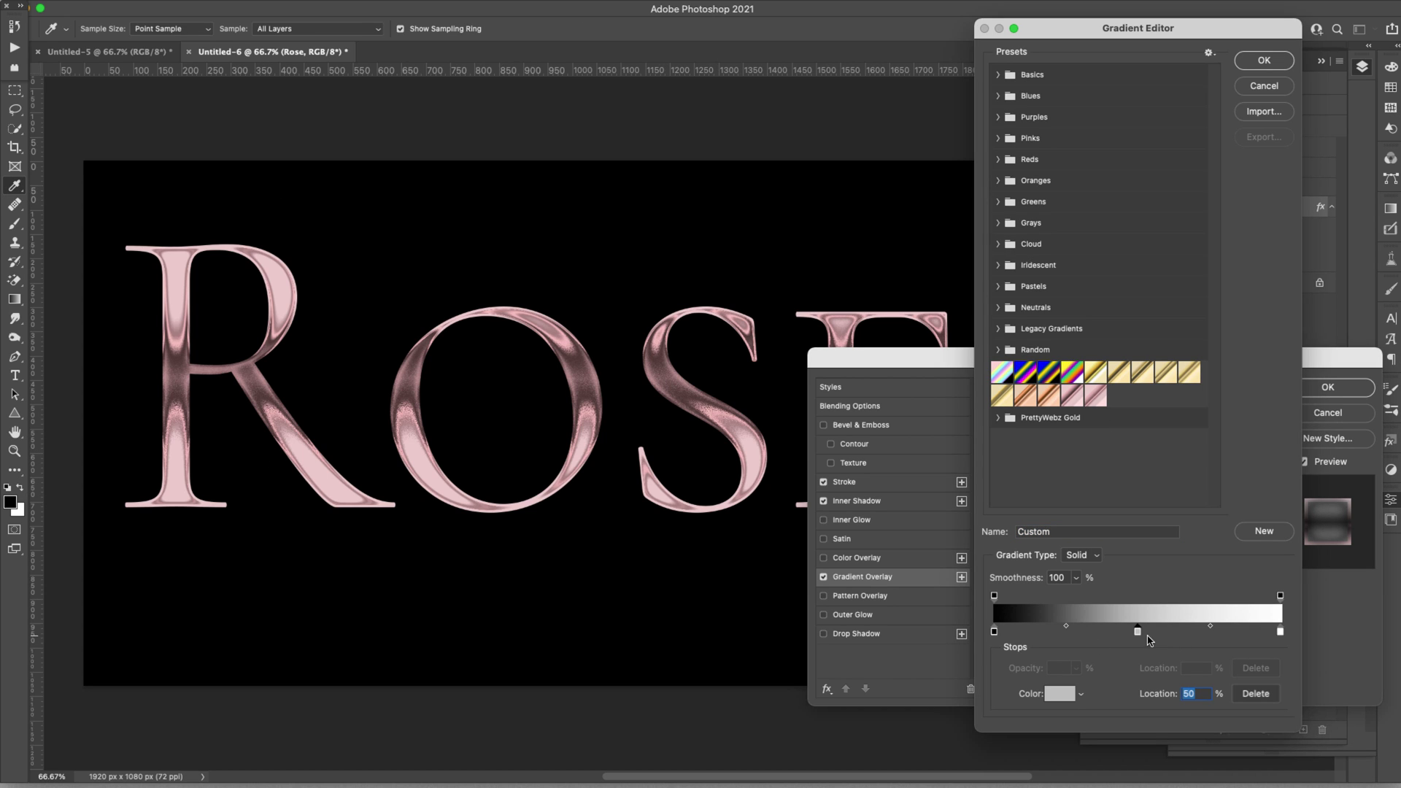
{"action": "mouse_move", "coordinate": [1138, 634]}
{"action": "left_mouse_down"}
{"action": "mouse_move", "coordinate": [1108, 634]}
{"action": "mouse_move", "coordinate": [1148, 634]}
{"action": "mouse_move", "coordinate": [1117, 633]}
{"action": "mouse_move", "coordinate": [1134, 632]}
{"action": "left_mouse_up"}
{"action": "left_click", "coordinate": [1264, 59]}
Step: Apply the Gradient Overlay changes and collapse the Rose effects and Group 1
{"action": "left_click", "coordinate": [1290, 394]}
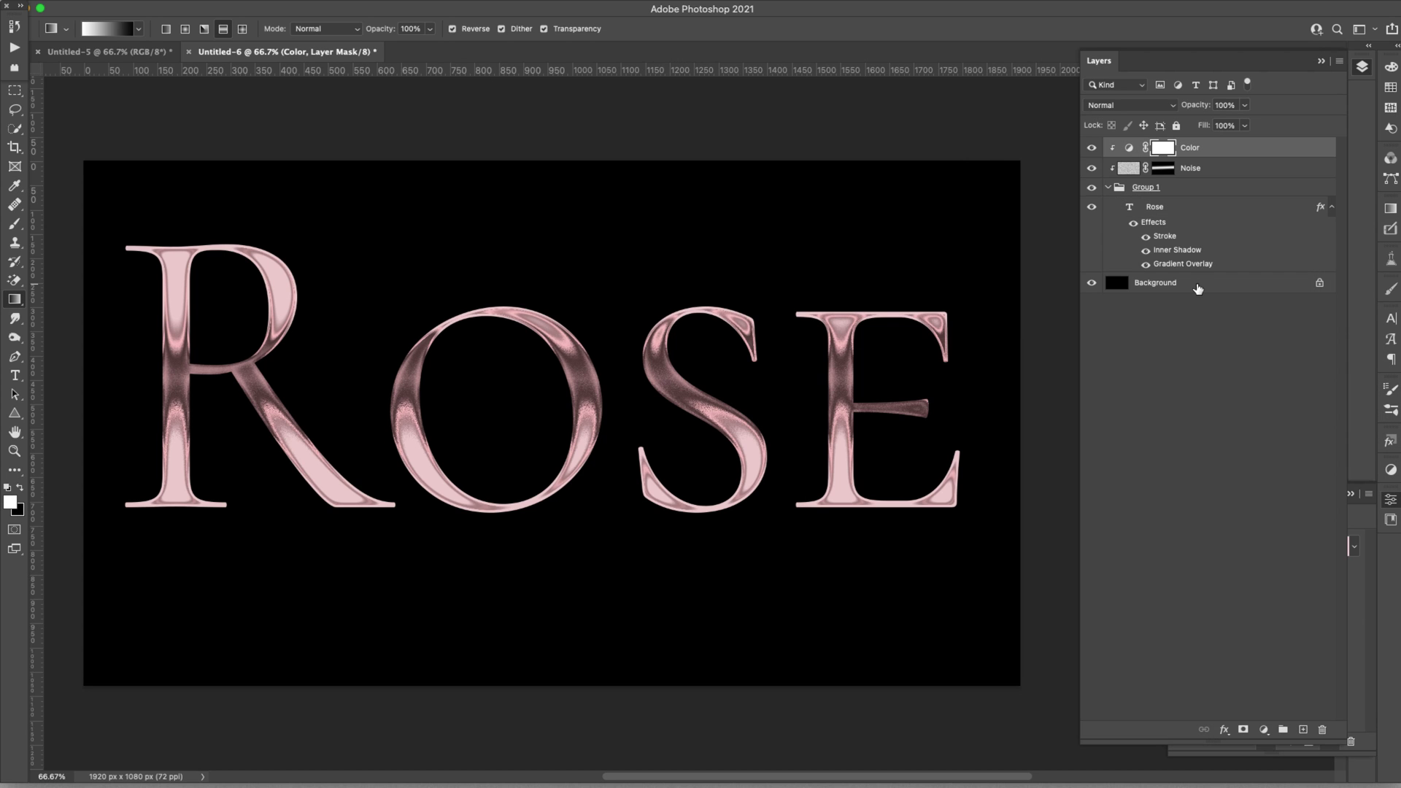
{"action": "left_click", "coordinate": [1163, 147]}
{"action": "left_click", "coordinate": [1331, 207]}
{"action": "left_click", "coordinate": [1107, 187]}
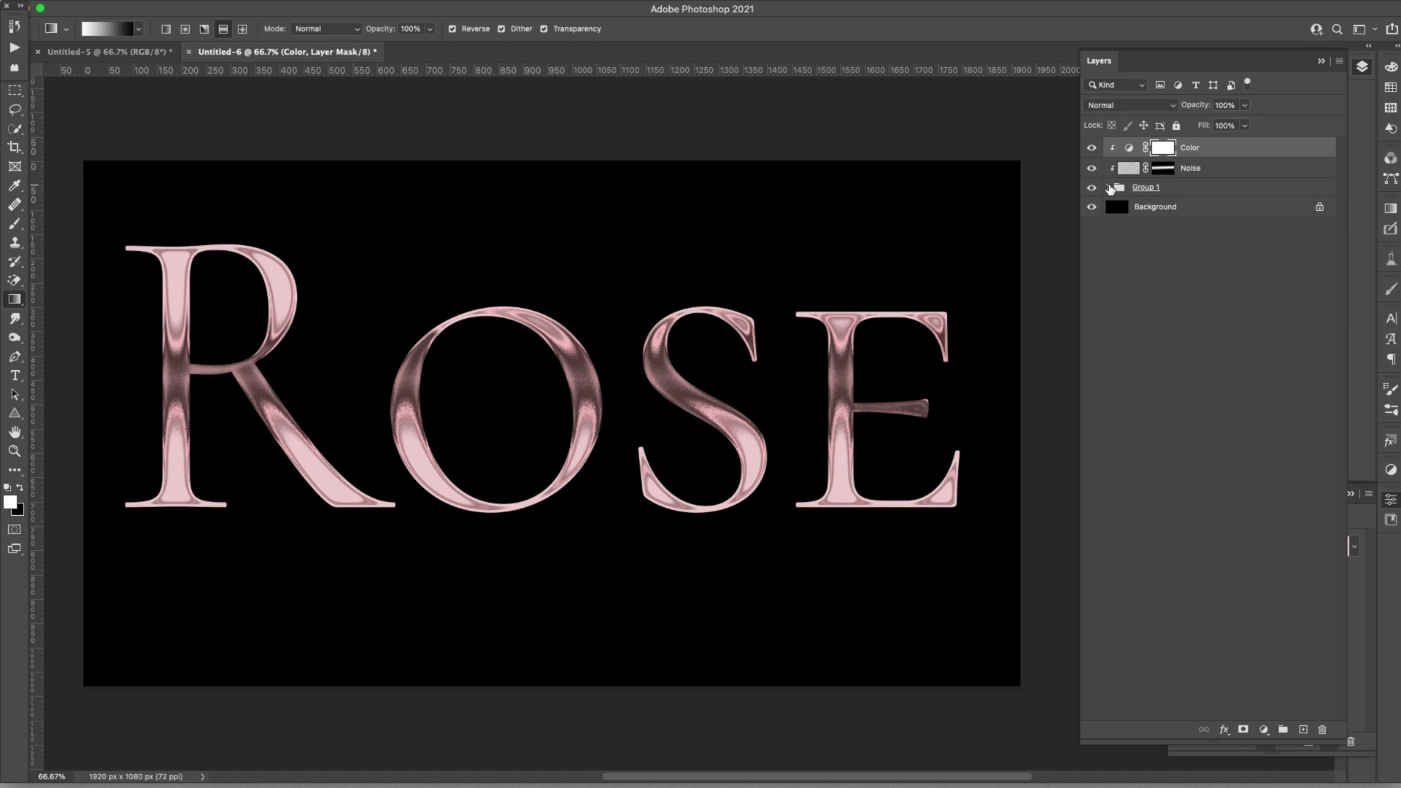
Step: Rename Group 1 to 'Text'
{"action": "double_click", "coordinate": [1150, 188]}
{"action": "type", "text": "Text"}
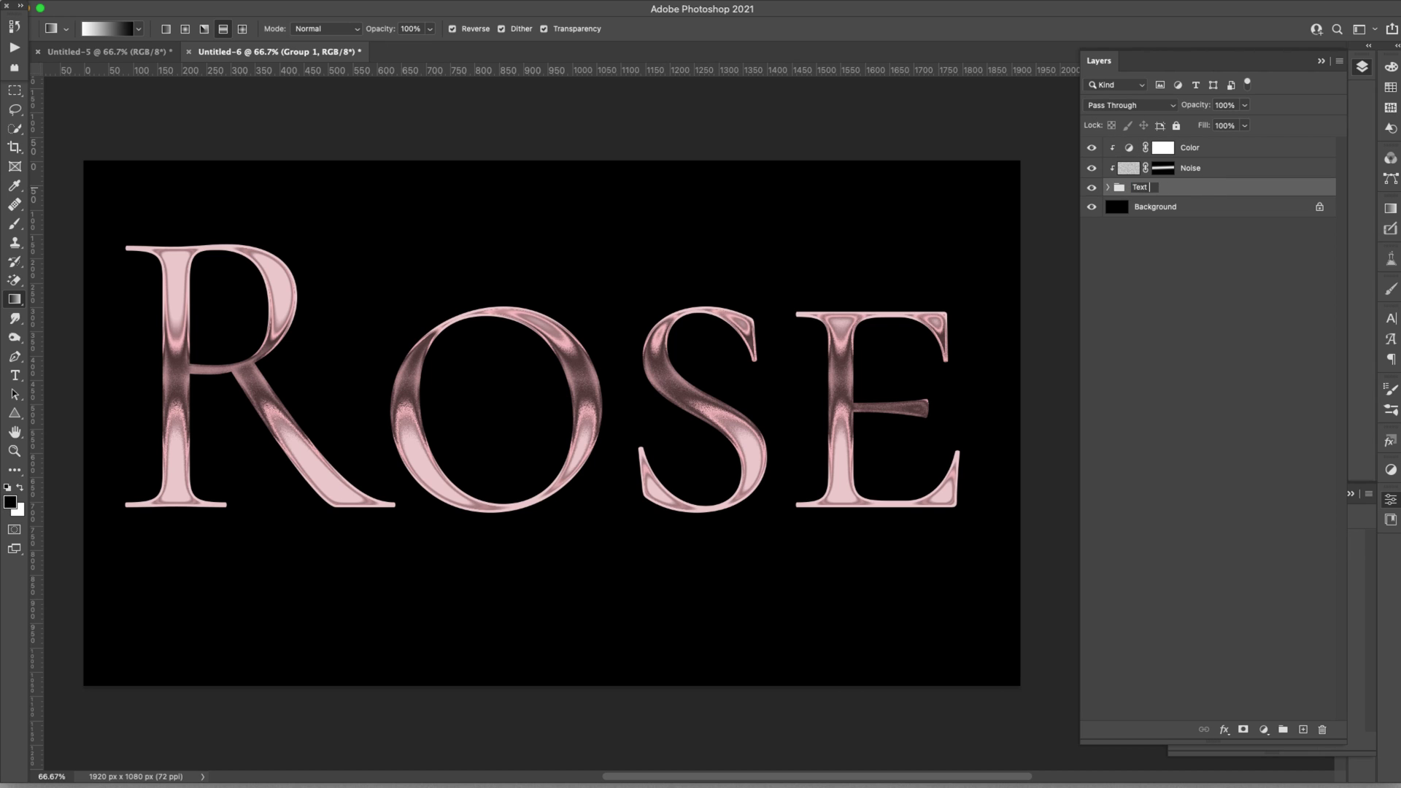
{"action": "key", "text": "Return"}
{"action": "key", "text": "t"}
{"action": "left_click", "coordinate": [881, 382]}
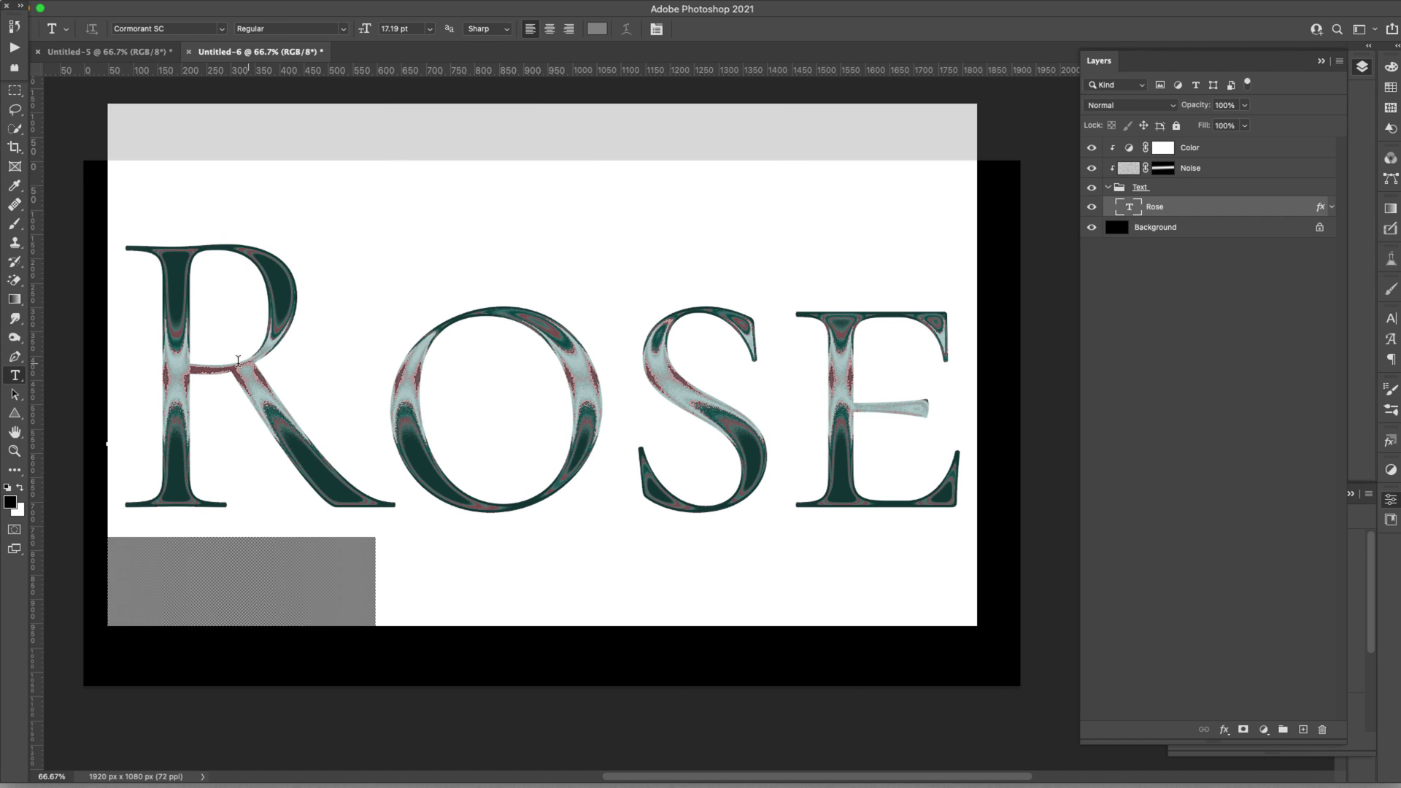
Step: Replace the ROSE lettering with 'Gold' and commit the text
{"action": "left_click_drag", "start_coordinate": [224, 359], "coordinate": [224, 365]}
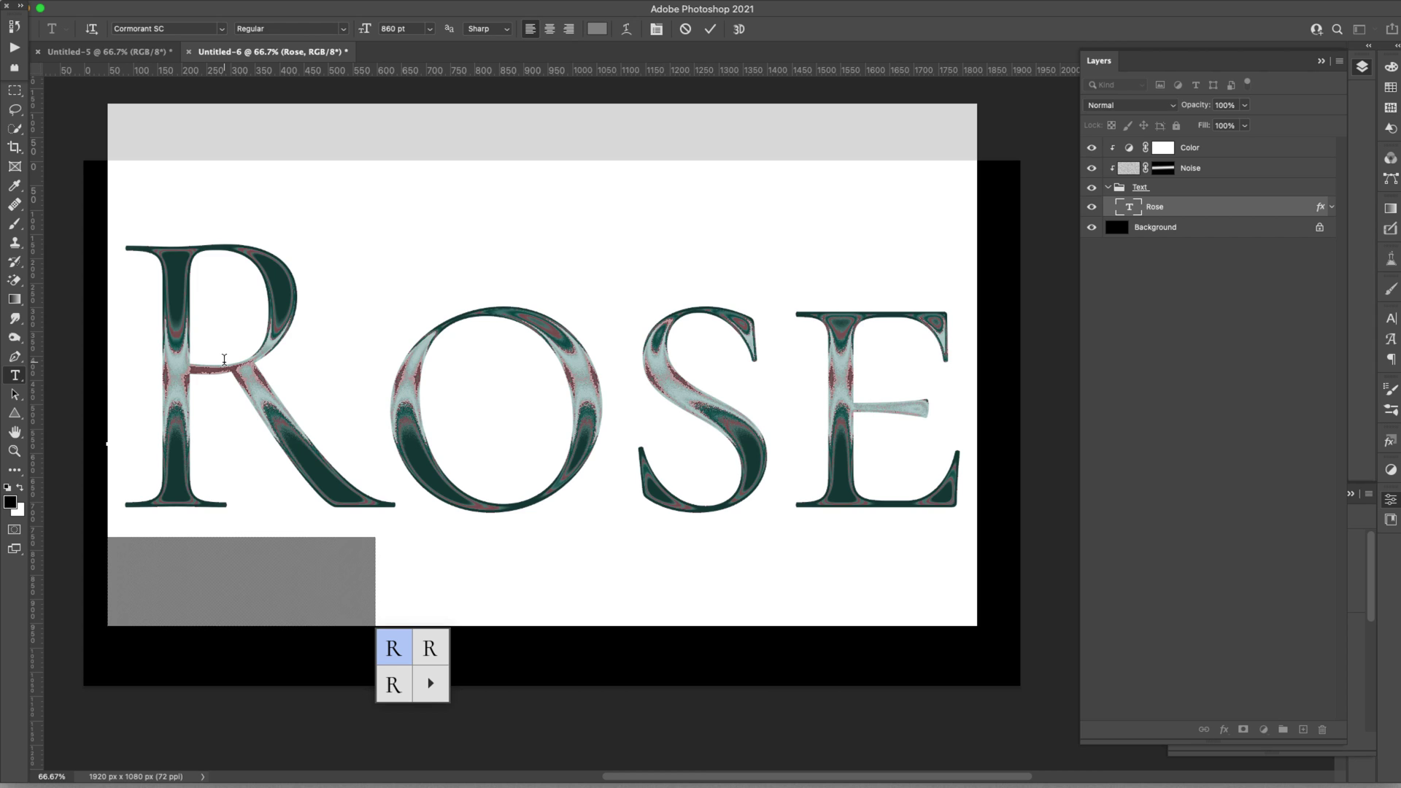
{"action": "key", "text": "BackSpace"}
{"action": "key", "text": "BackSpace"}
{"action": "key", "text": "BackSpace"}
{"action": "key", "text": "BackSpace"}
{"action": "type", "text": "Gold"}
{"action": "key", "text": "super+Return"}
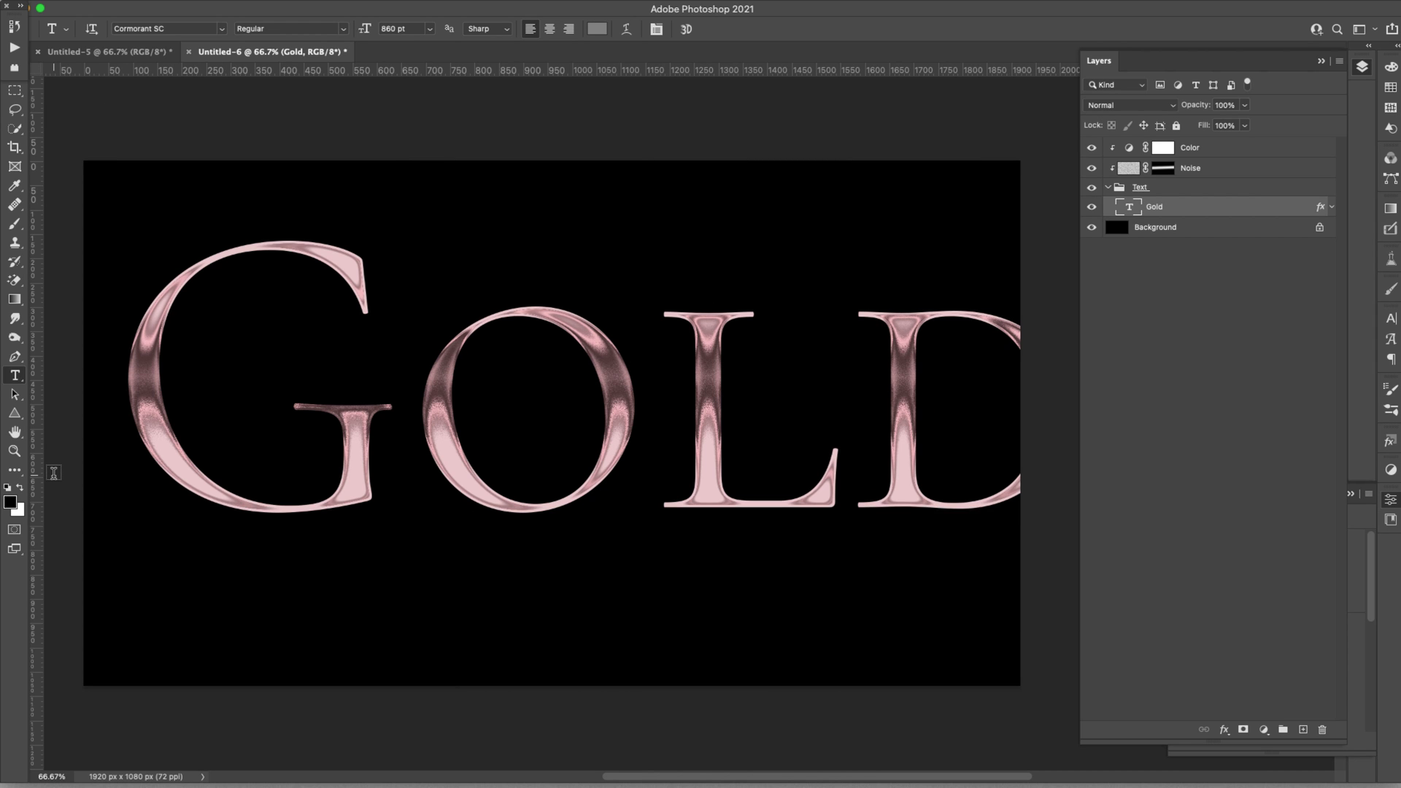
Step: Scale the GOLD text down with Free Transform and centre it on the canvas
{"action": "key", "text": "super+t"}
{"action": "left_click_drag", "start_coordinate": [511, 408], "coordinate": [466, 423]}
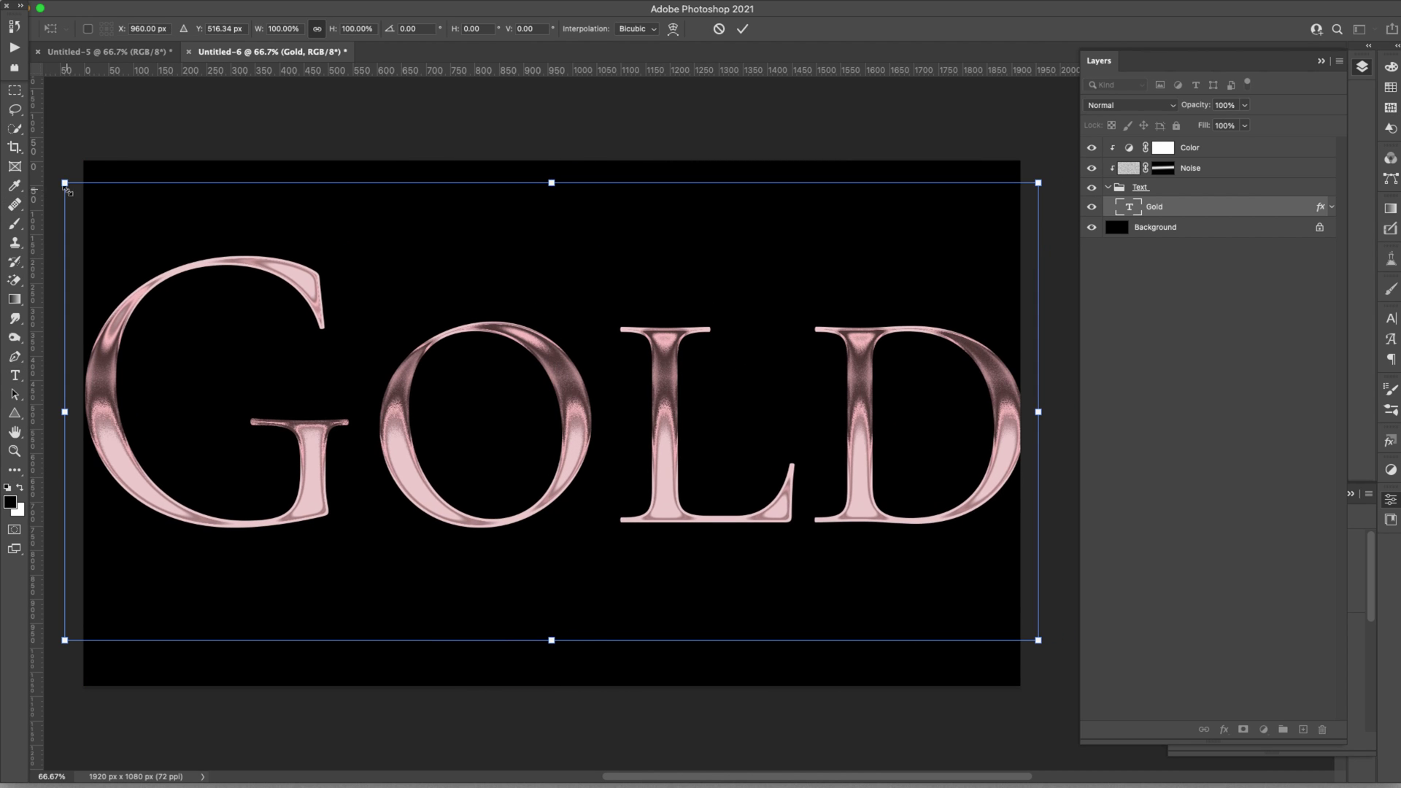
{"action": "left_click_drag", "start_coordinate": [67, 188], "coordinate": [147, 225]}
{"action": "left_click_drag", "start_coordinate": [1042, 225], "coordinate": [997, 246]}
{"action": "key", "text": "Return"}
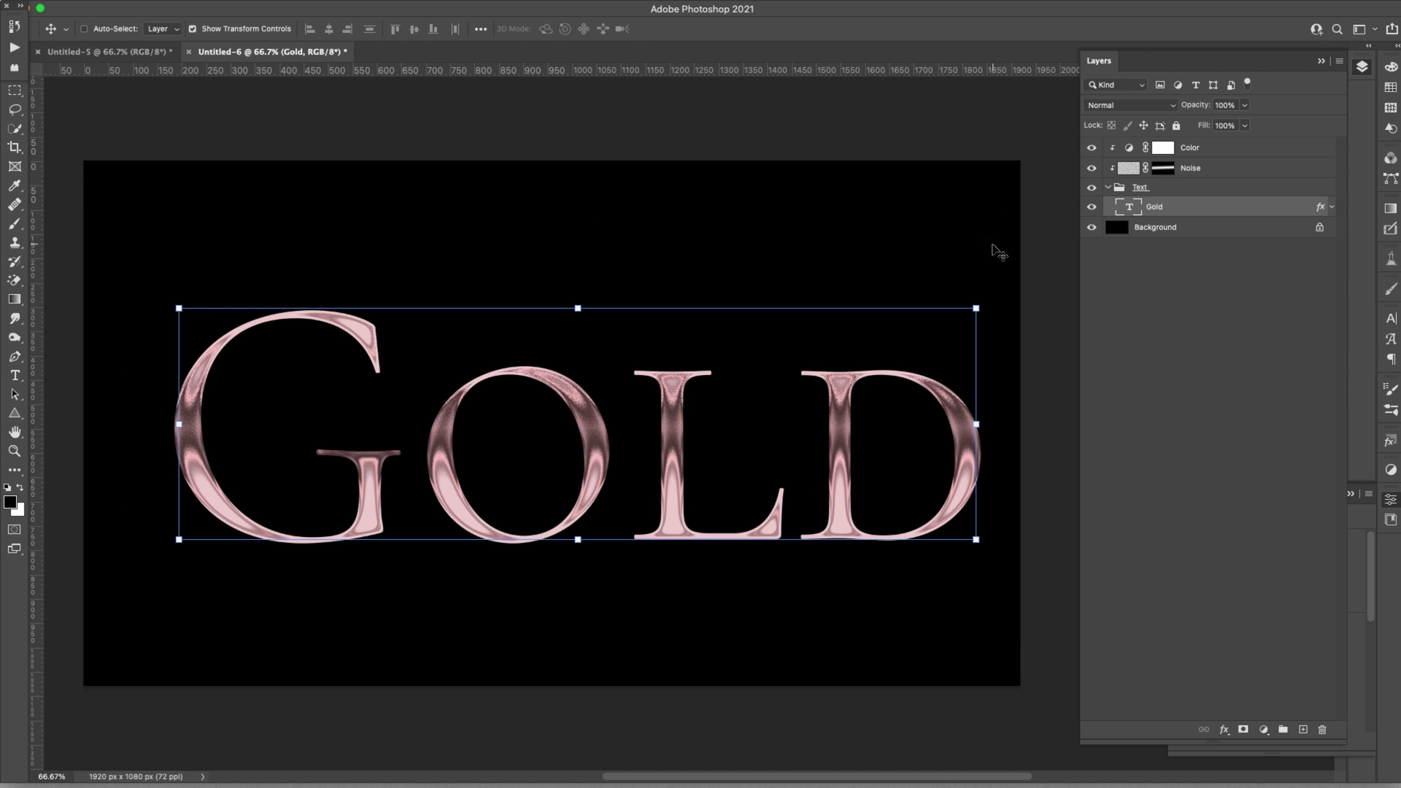
{"action": "left_click_drag", "start_coordinate": [620, 459], "coordinate": [603, 420]}
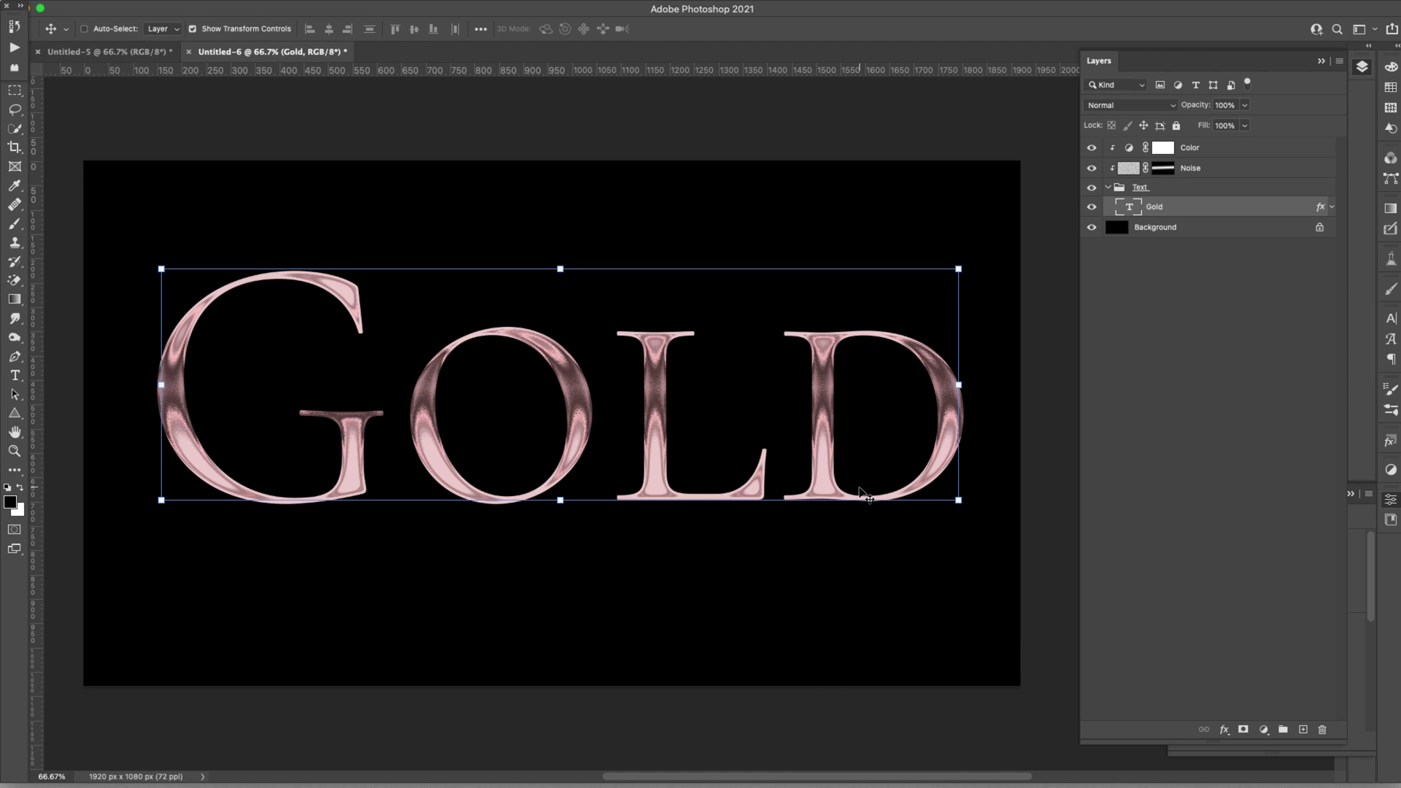
Step: Open the Character panel's font list for GOLD, replacing Cormorant SC with previewed typefaces
{"action": "key", "text": "t"}
{"action": "left_click", "coordinate": [1391, 318]}
{"action": "left_click", "coordinate": [1260, 340]}
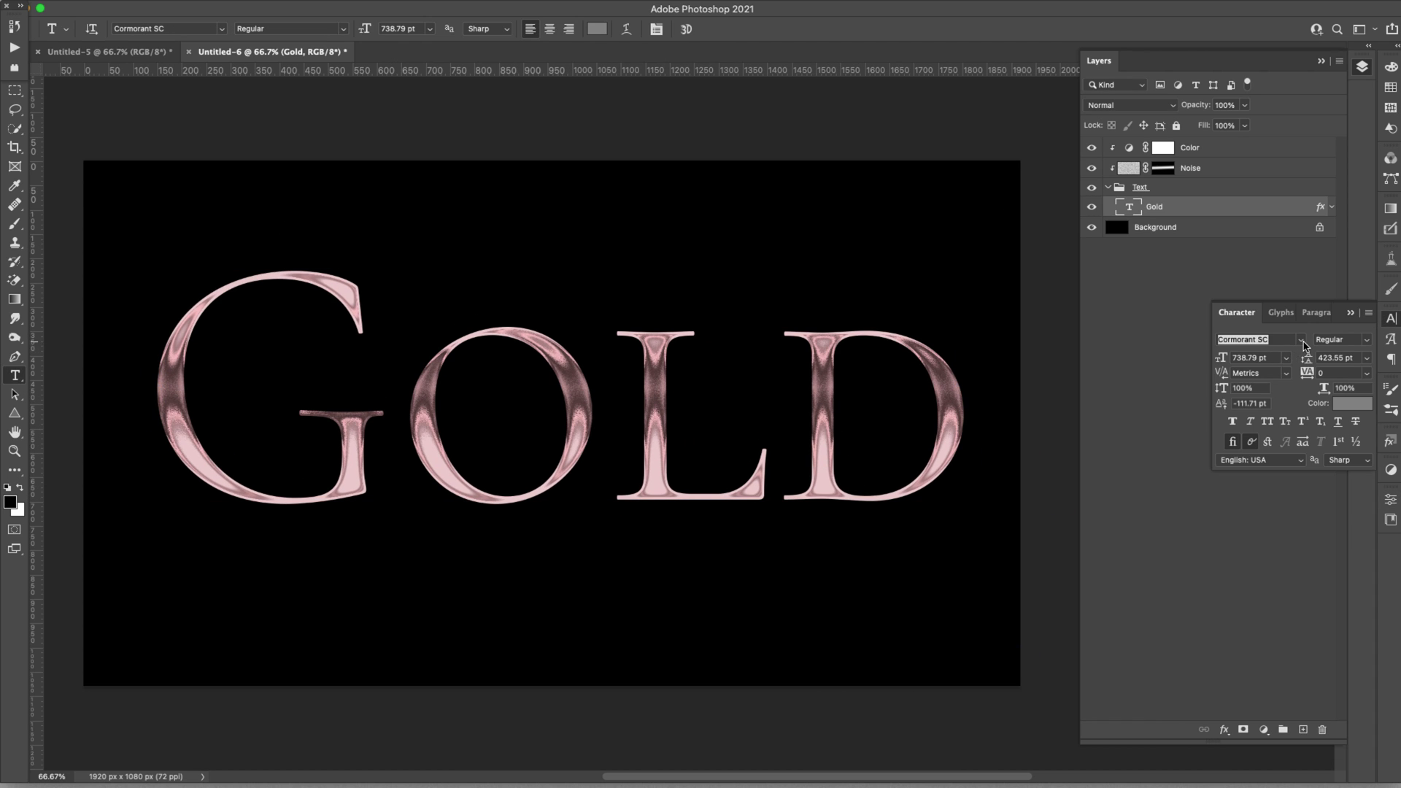
{"action": "left_click", "coordinate": [1303, 340]}
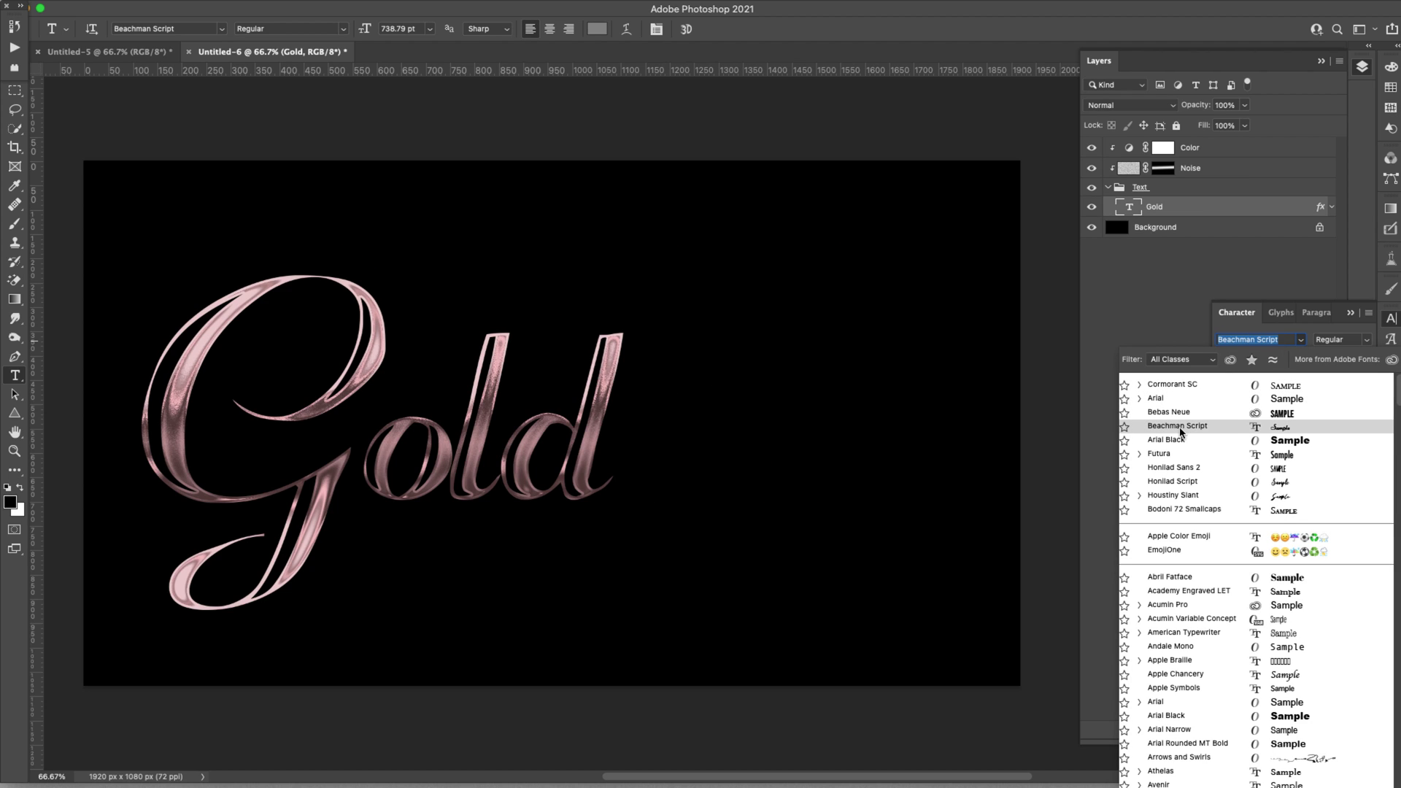